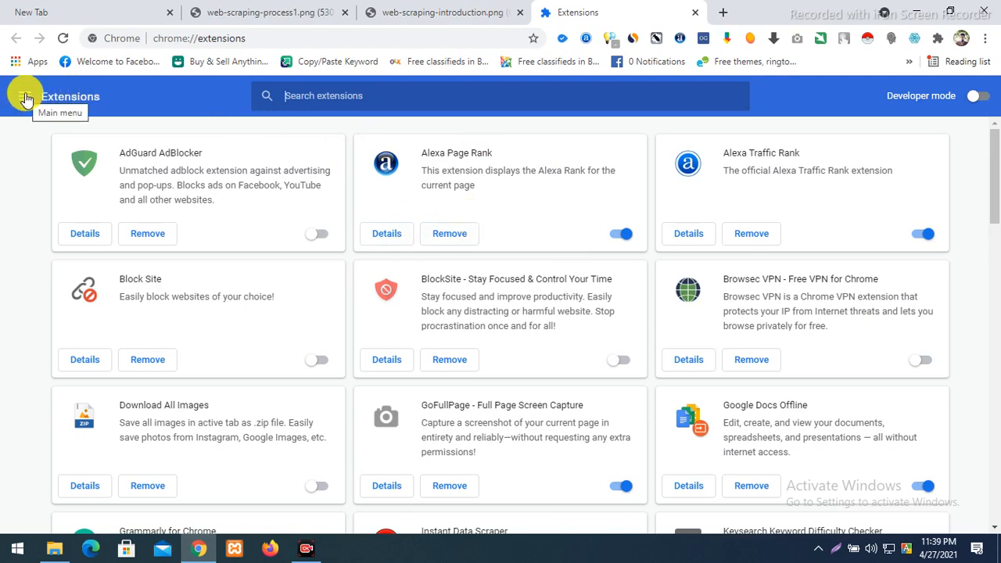
- Open the Chrome Web Store from the browser's Extensions page
left_click(26, 97)
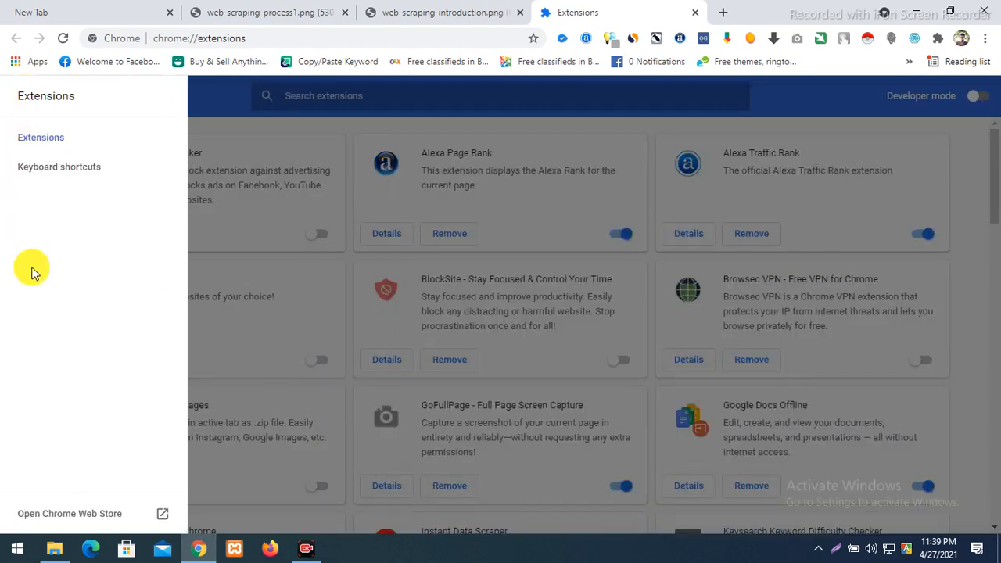
left_click(62, 516)
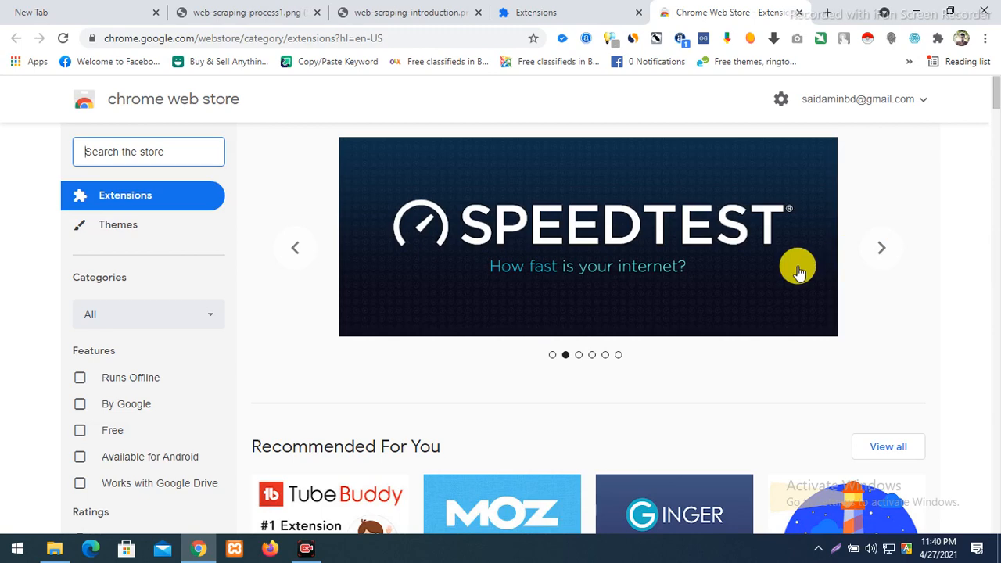
- Look over the Chrome Web Store front page, including its featured and recommended extensions
scroll(798, 268, "down", 2)
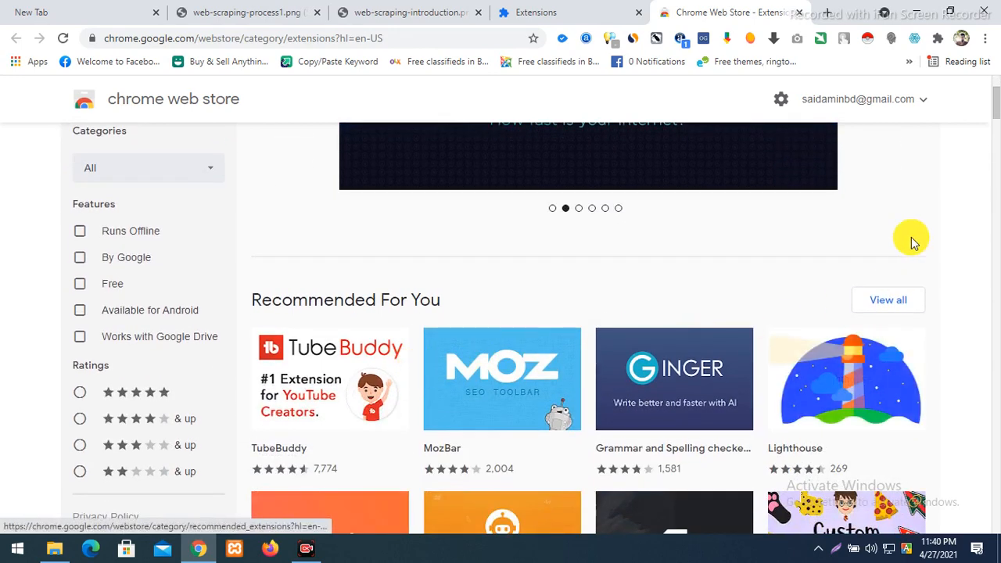
scroll(903, 238, "up", 1)
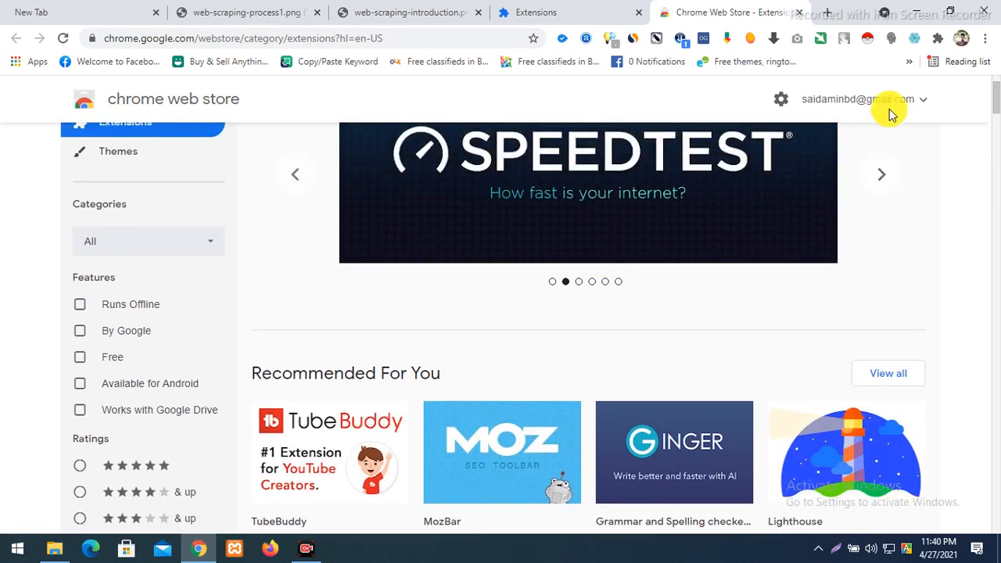
mouse_move(814, 171)
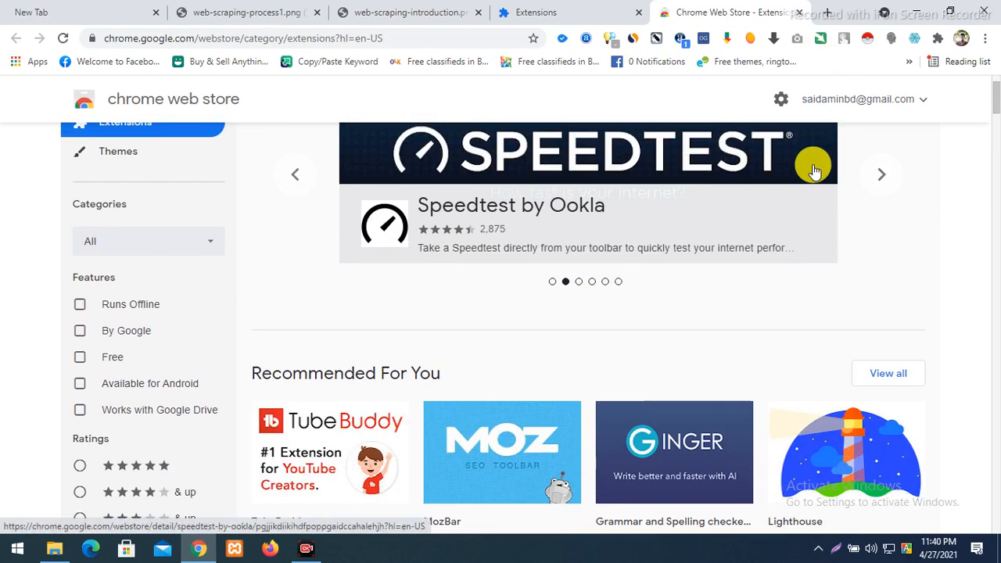
scroll(780, 194, "down", 5)
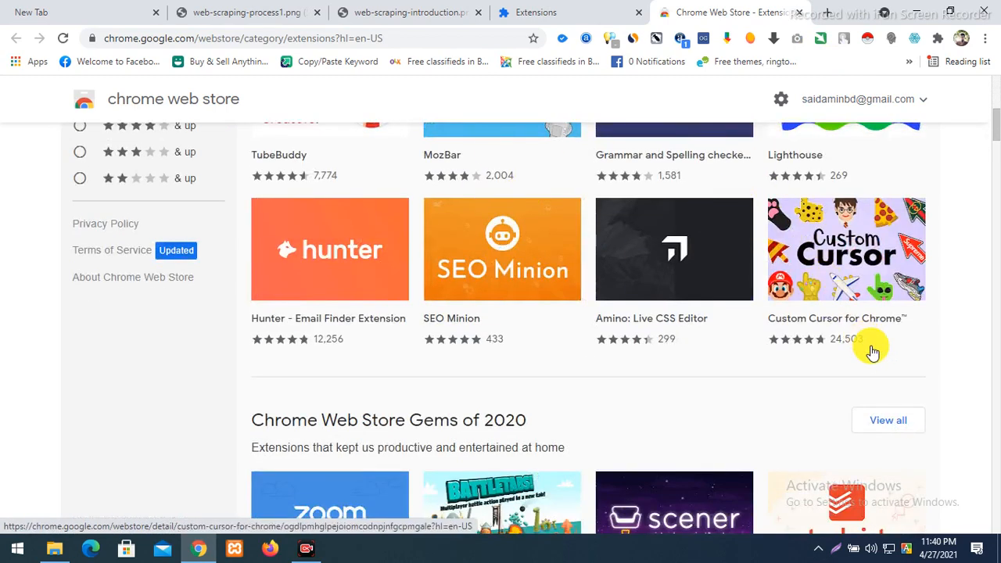
scroll(208, 371, "up", 2)
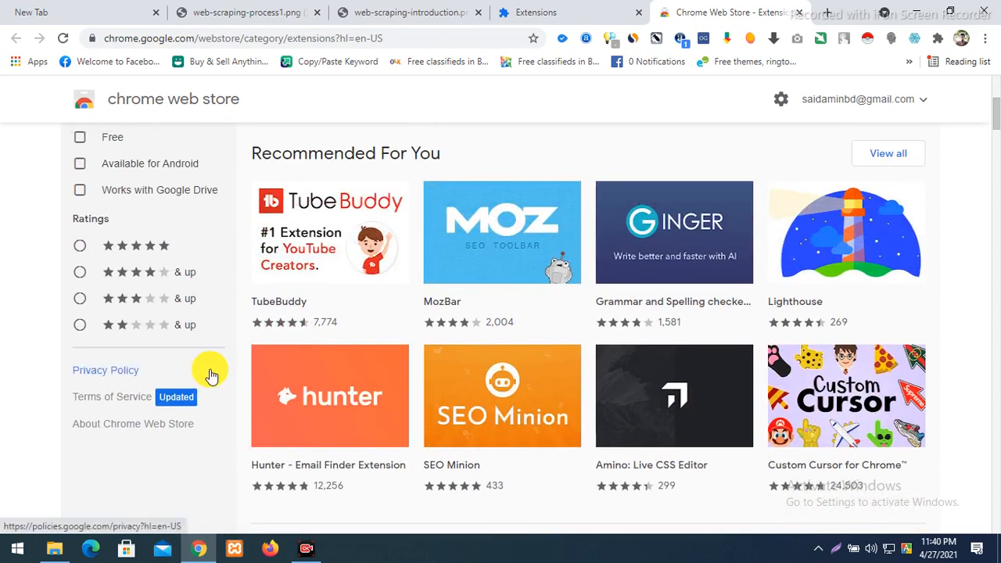
scroll(210, 374, "up", 4)
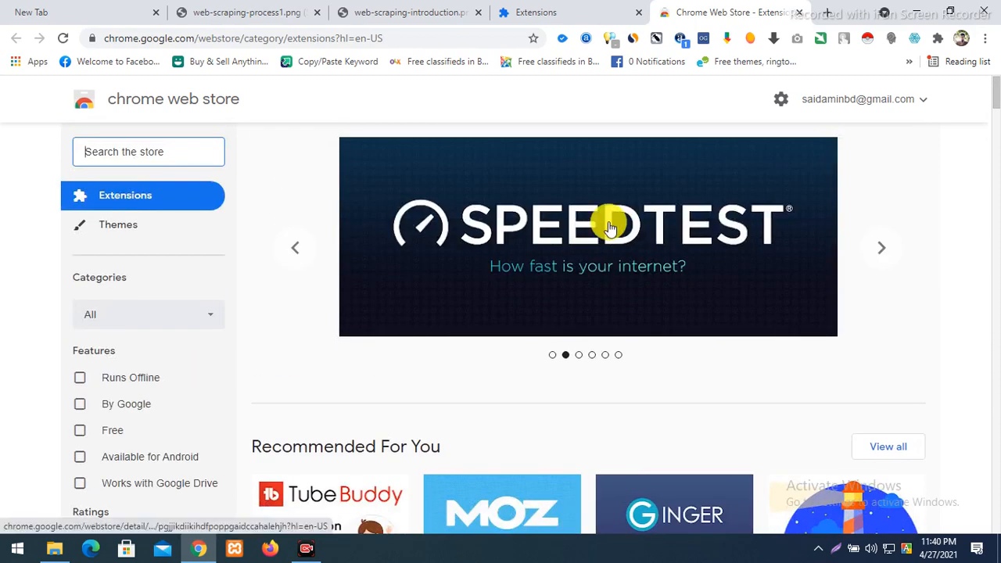
mouse_move(532, 236)
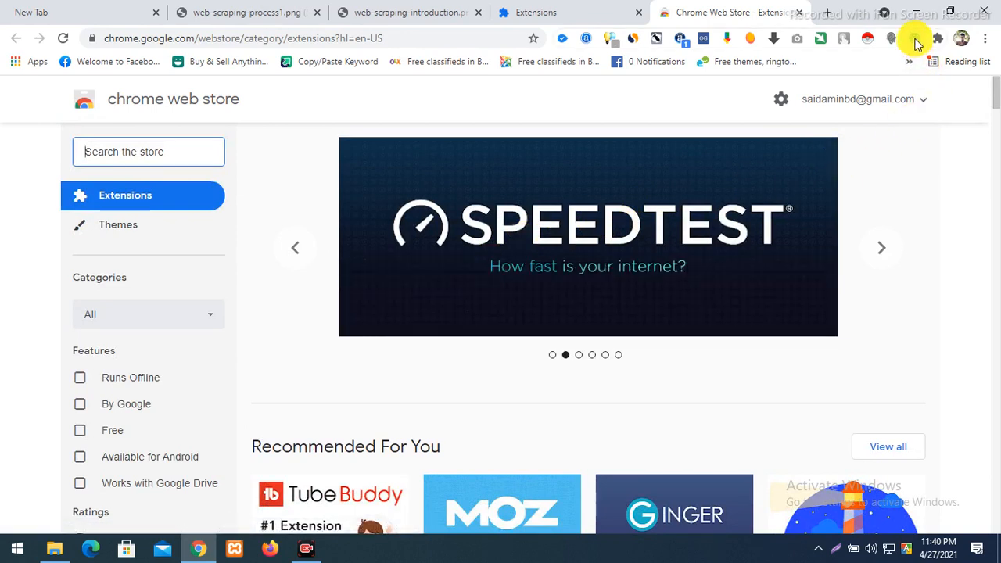
left_click(916, 44)
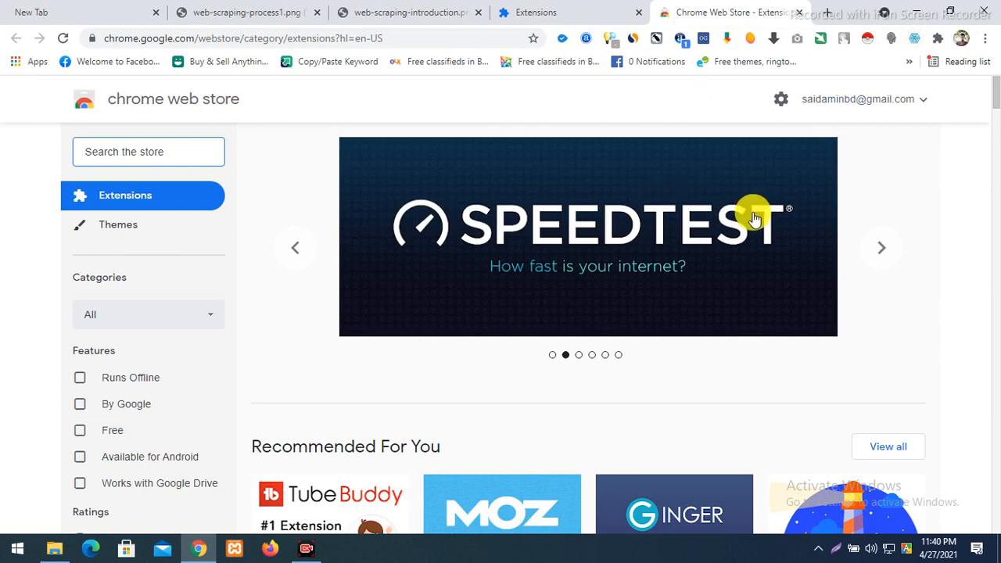
- Search the Chrome Web Store for the suggested term "web scrapper"
left_click(123, 153)
type("web scr")
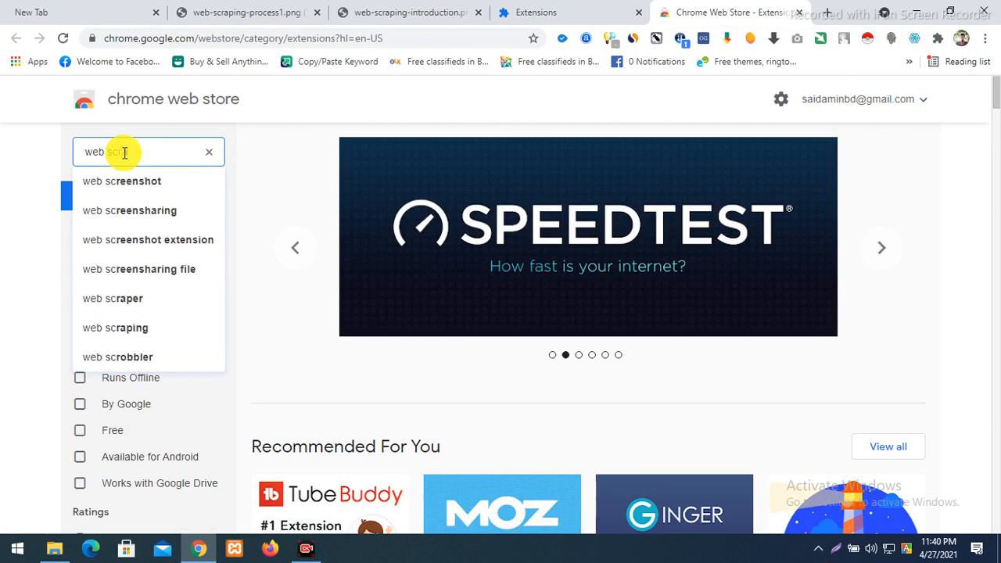
type("a")
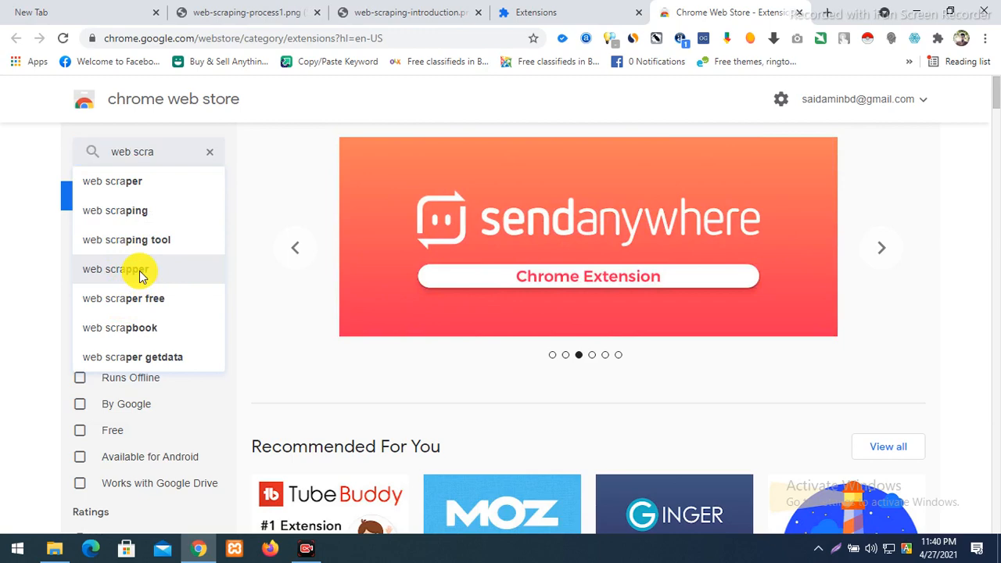
left_click(139, 273)
- Open the "Web Scraper - Free Web Scraping" extension's store page from the search results and check that webscraper.io offers it
scroll(625, 286, "down", 1)
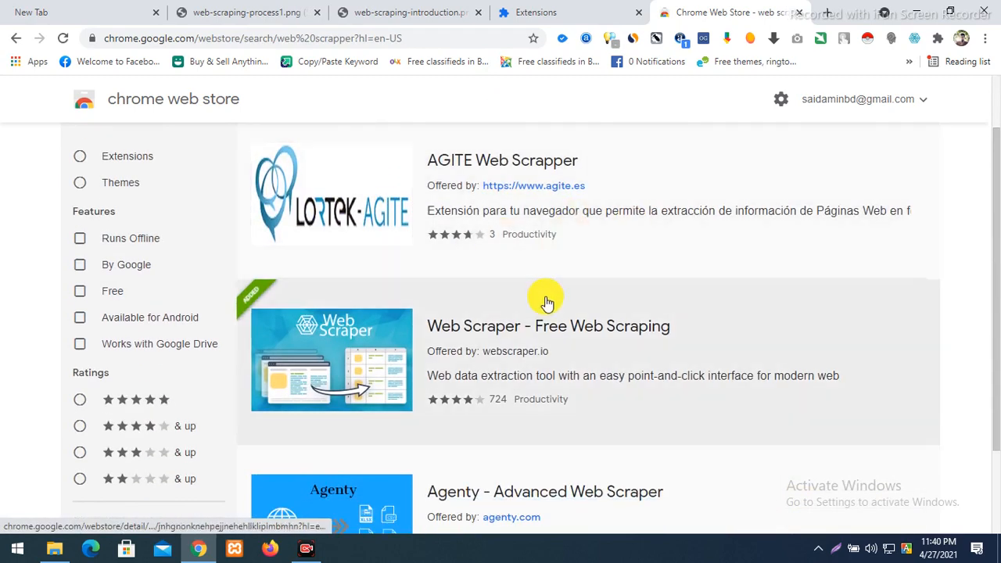
scroll(545, 306, "down", 2)
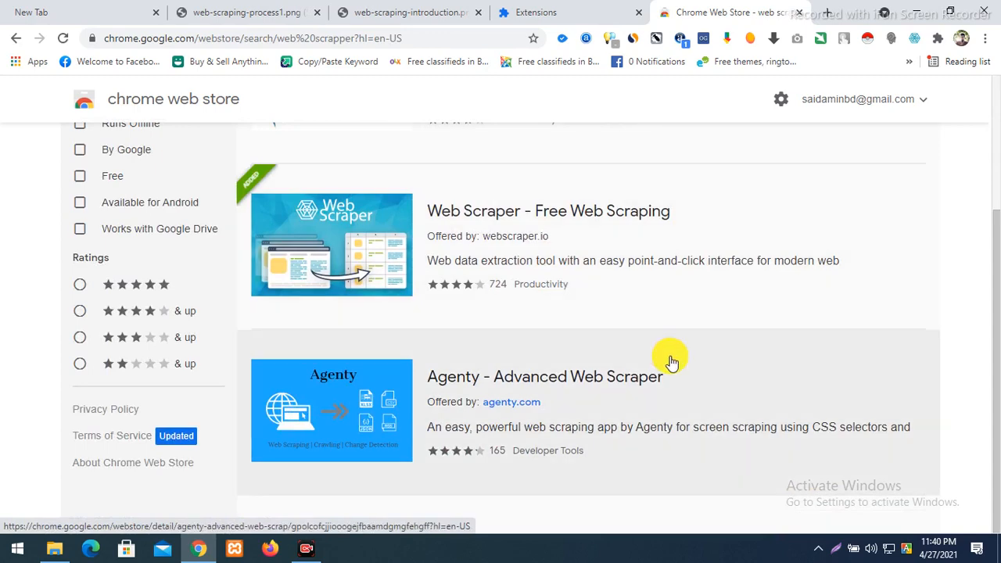
scroll(665, 357, "up", 2)
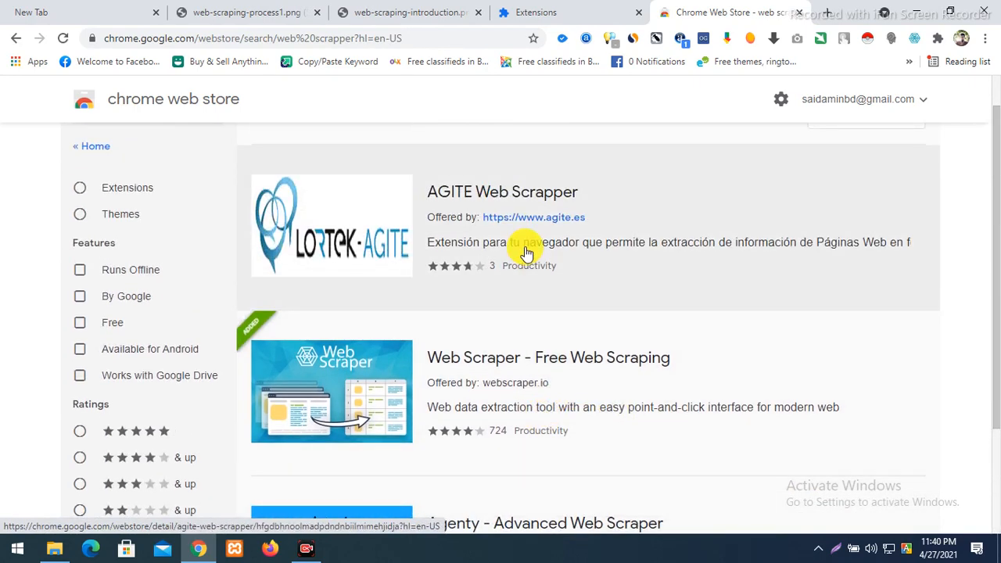
scroll(332, 256, "down", 1)
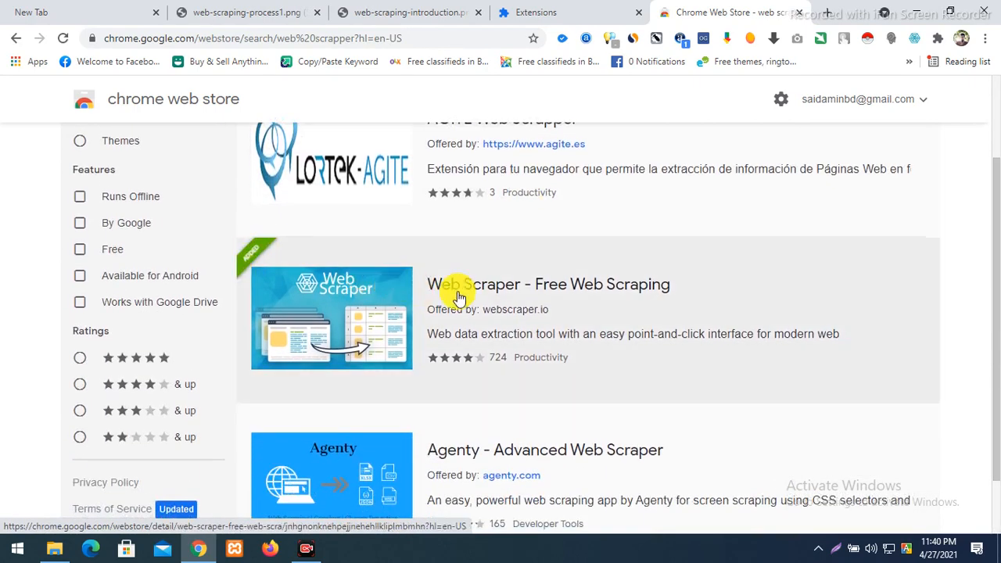
left_click(559, 287)
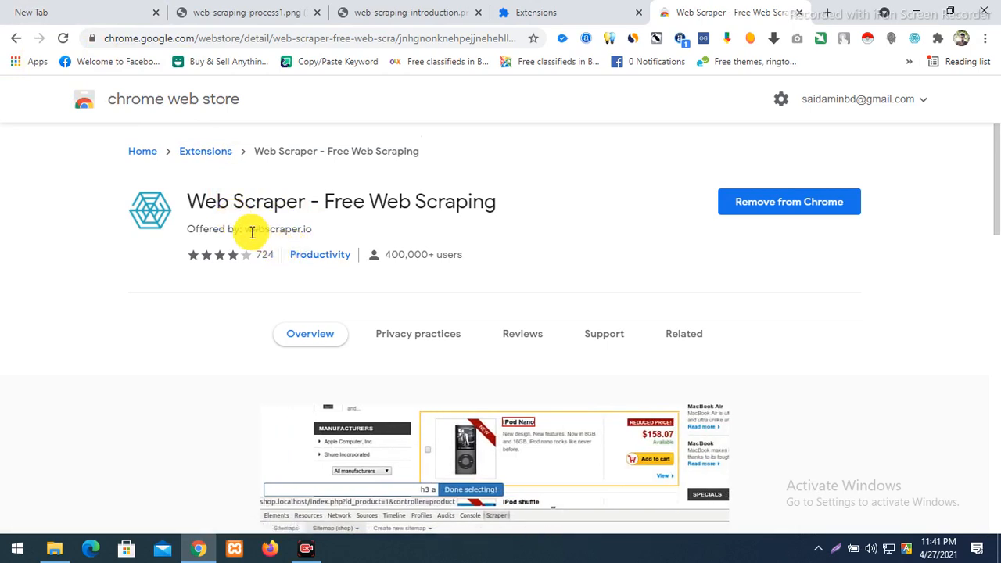
double_click(261, 230)
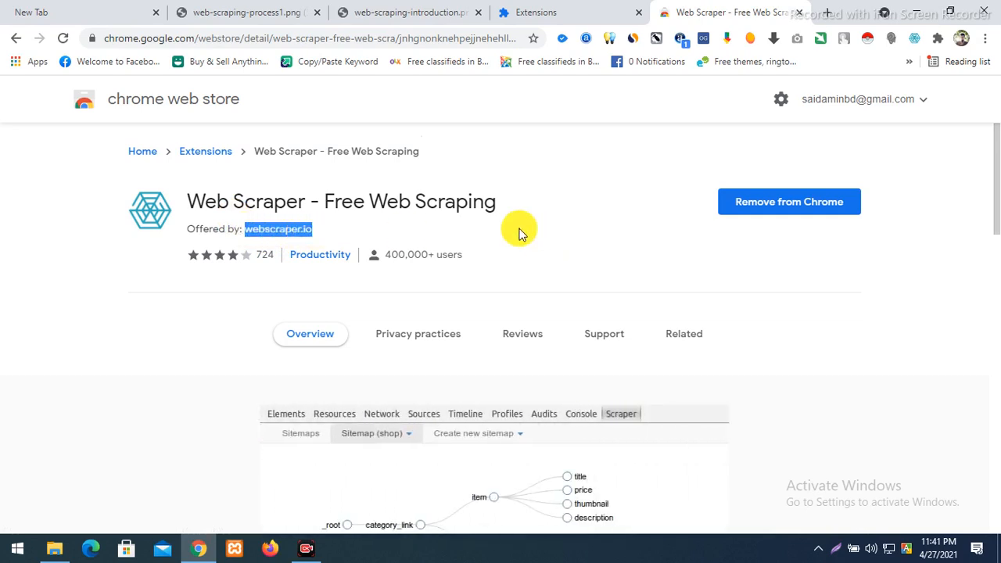
left_click(349, 233)
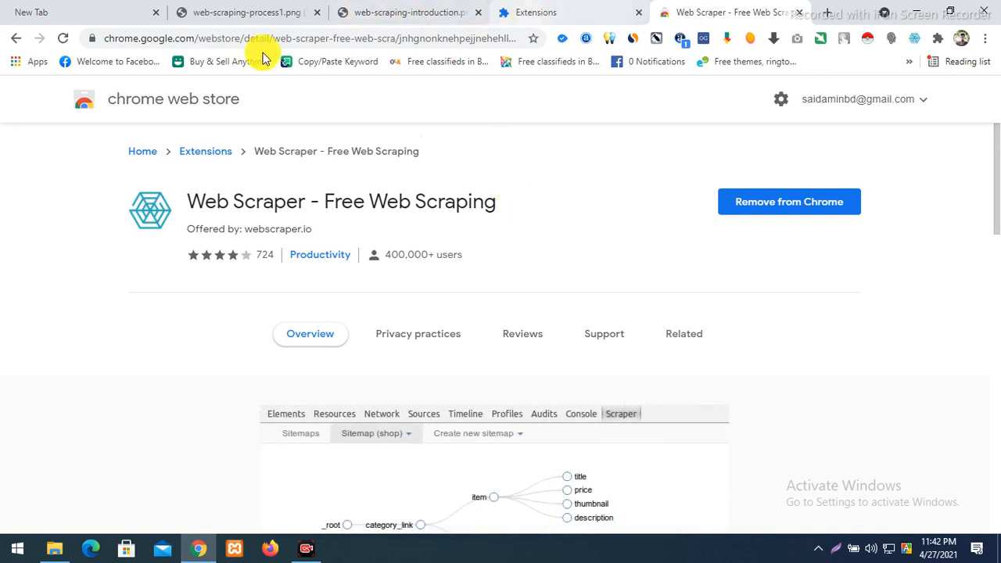
- Search Google for "yellow pages" in the empty New Tab page and open The Real Yellow Pages site, YP.com
left_click(78, 6)
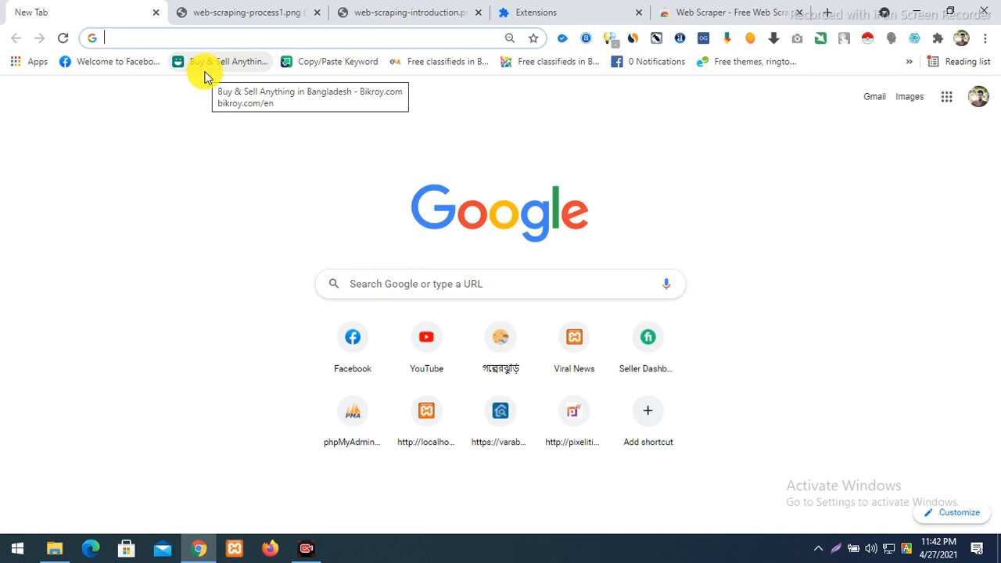
left_click(135, 42)
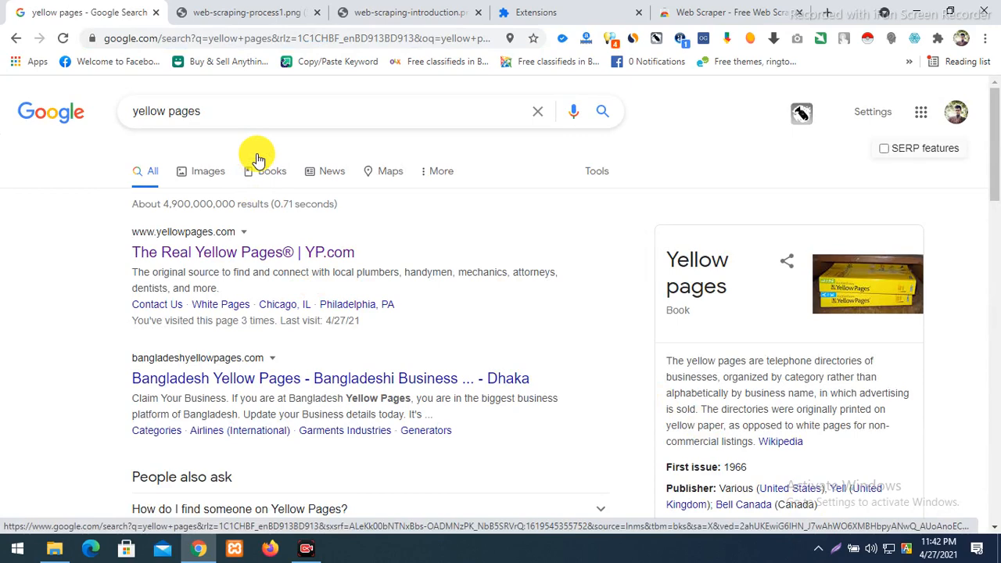
left_click(233, 254)
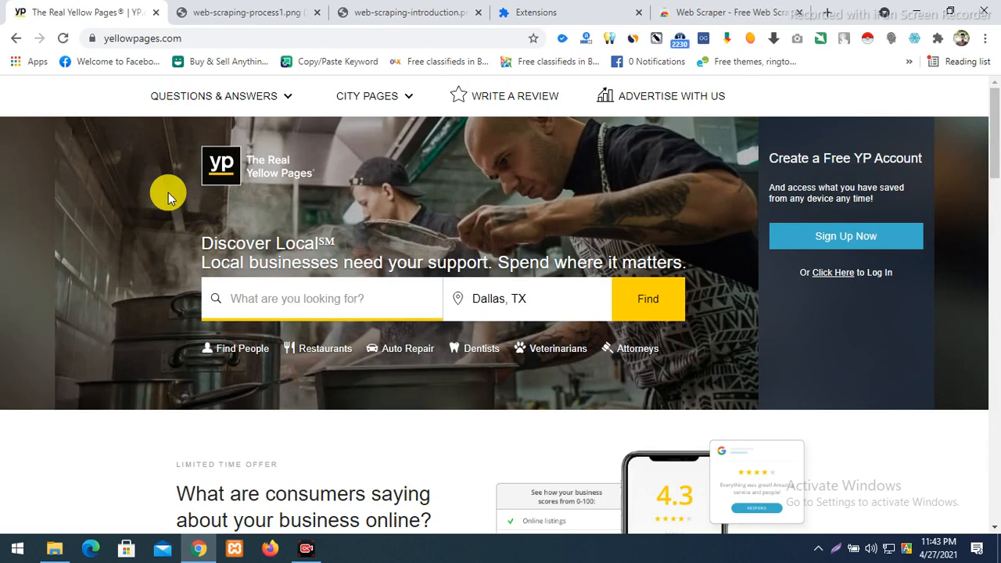
- Enter "Dental Clinics" as the business to look for on the Yellow Pages home page
scroll(336, 205, "down", 1)
scroll(335, 211, "up", 1)
scroll(335, 210, "up", 1)
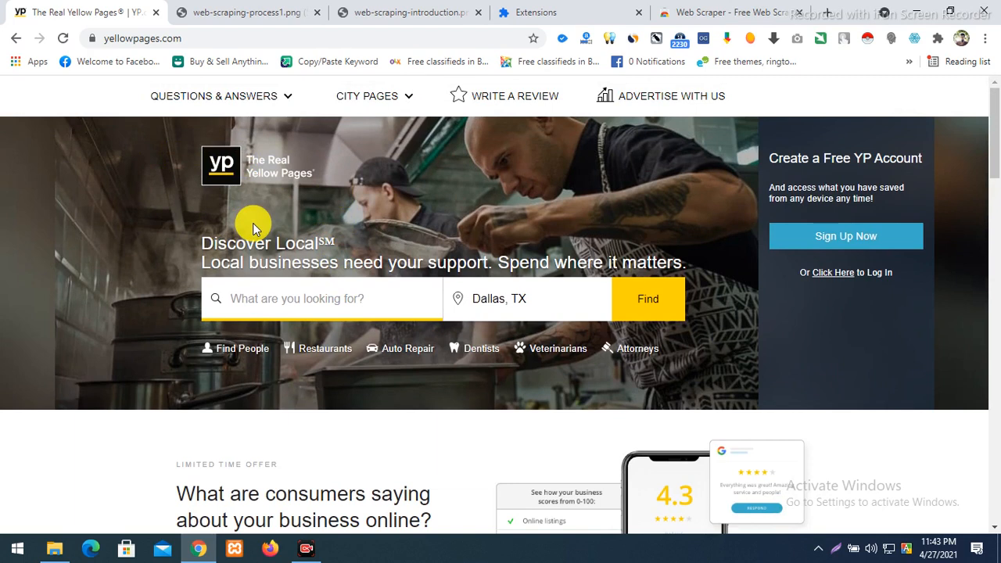
left_click(279, 300)
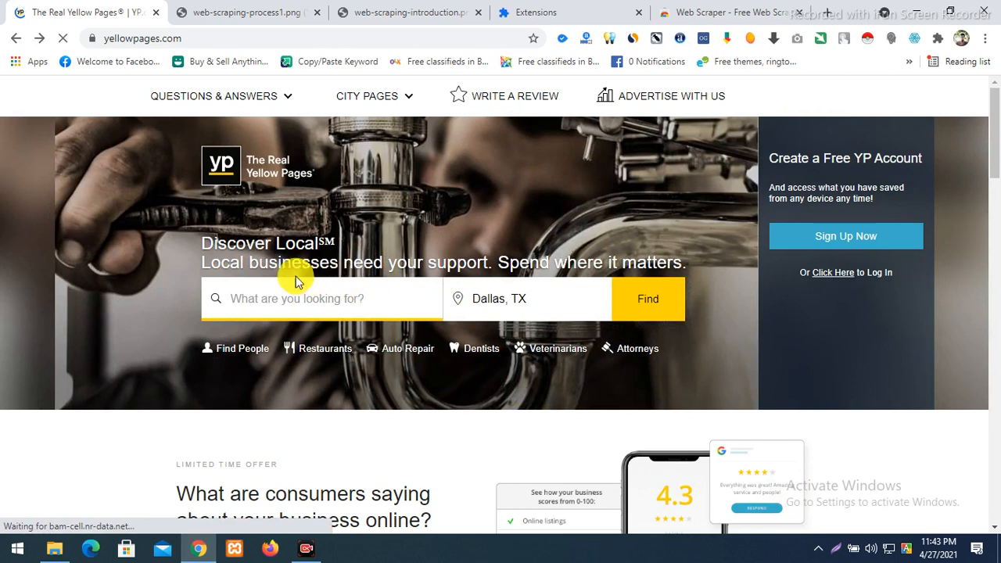
left_click(279, 305)
type("Dental Clinics")
key("ctrl+a")
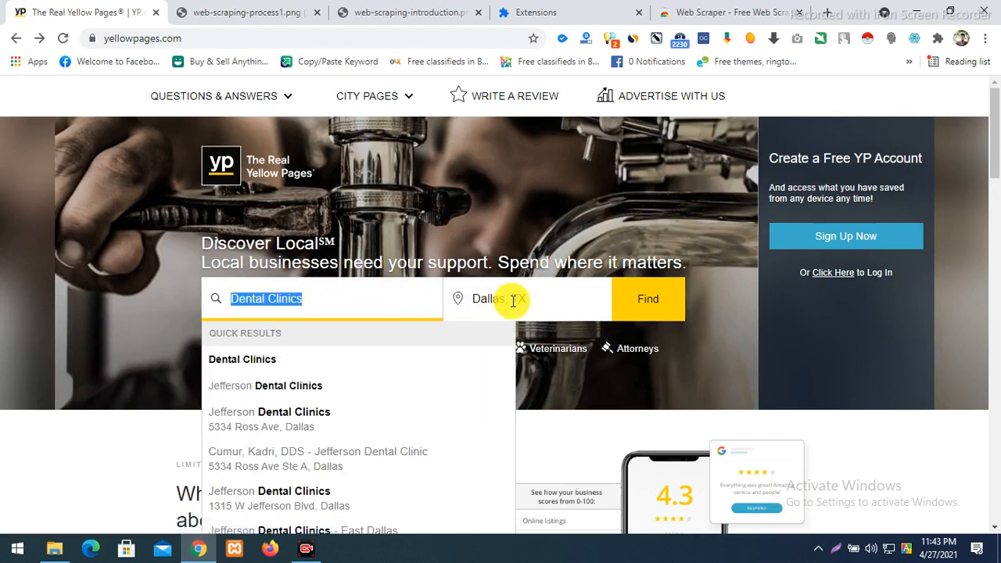
- Set the search location to Cedar Crest, Dallas, TX and run the search
left_click(563, 299)
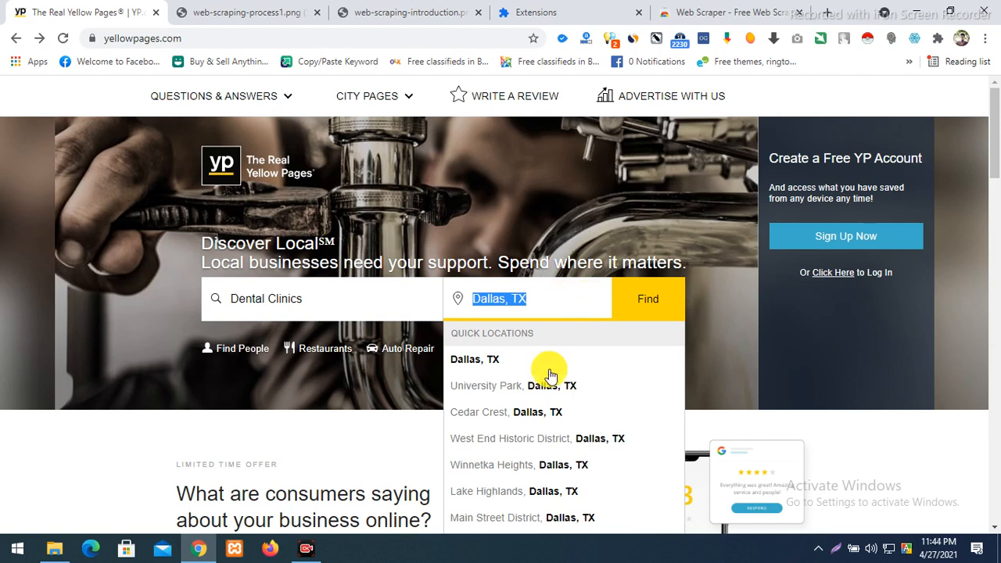
left_click(547, 410)
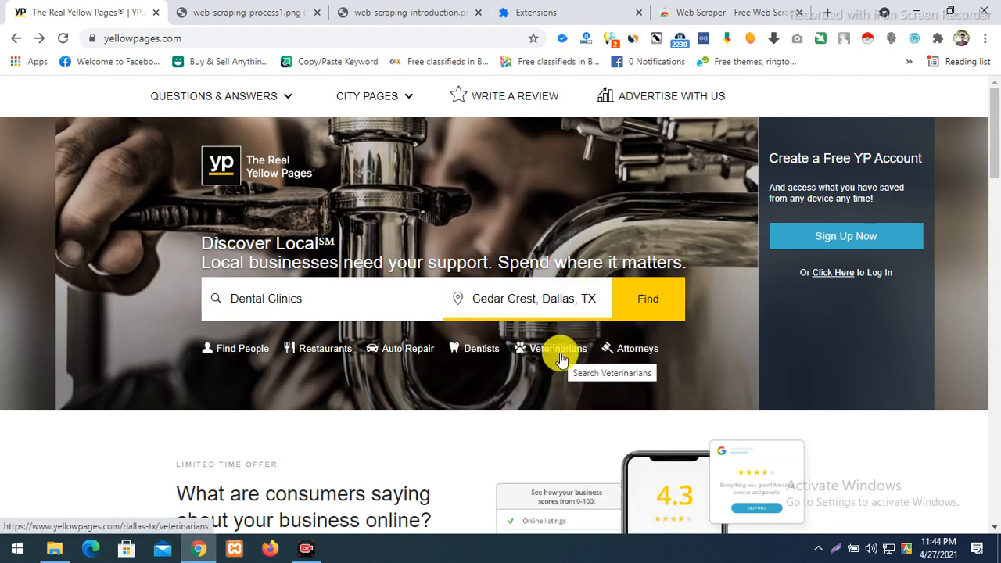
left_click(659, 309)
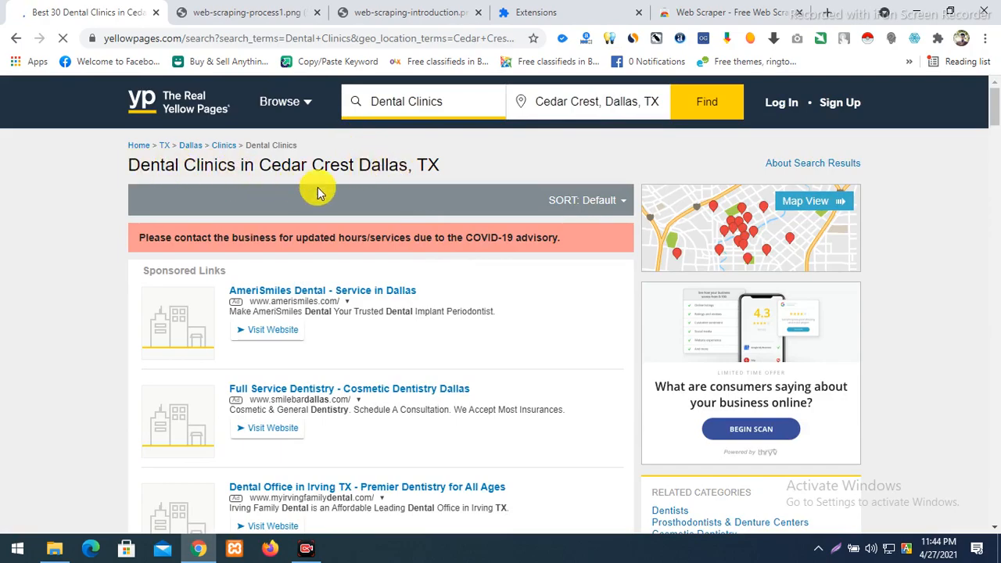
- Look through the dental clinic listings from the first entry down to the page links, and return to the first listings
scroll(458, 265, "down", 5)
scroll(458, 264, "down", 20)
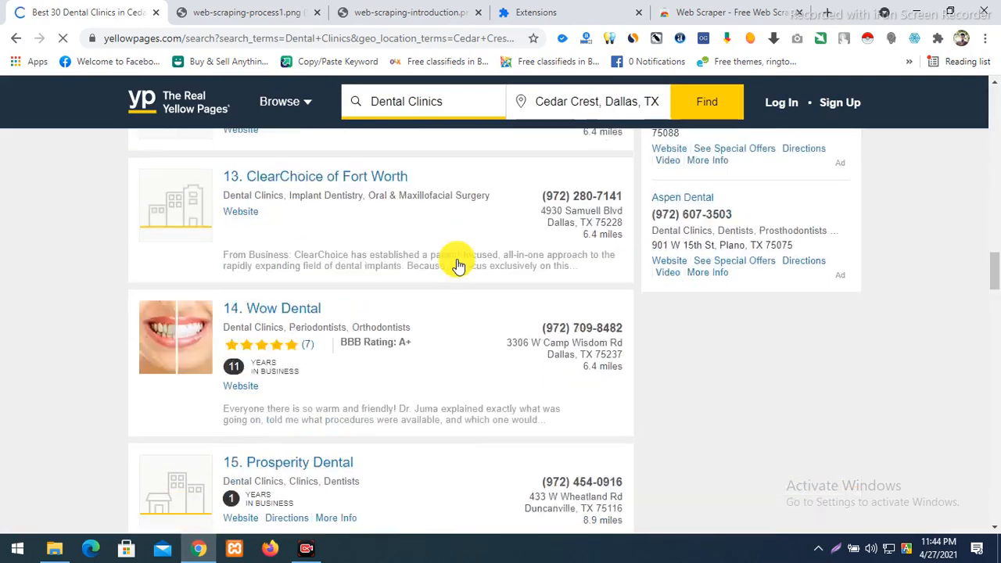
scroll(458, 265, "down", 20)
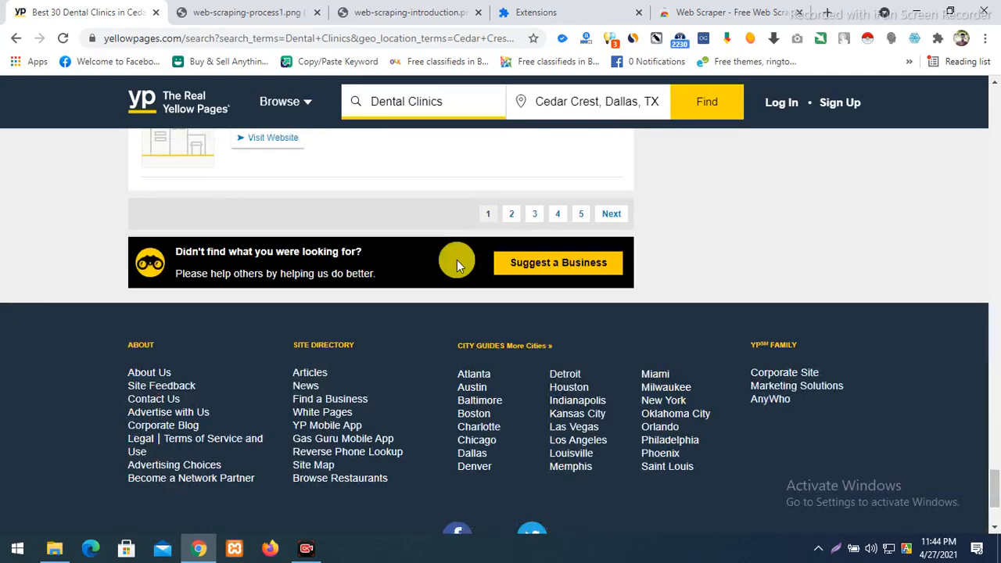
scroll(458, 264, "up", 20)
scroll(457, 266, "down", 20)
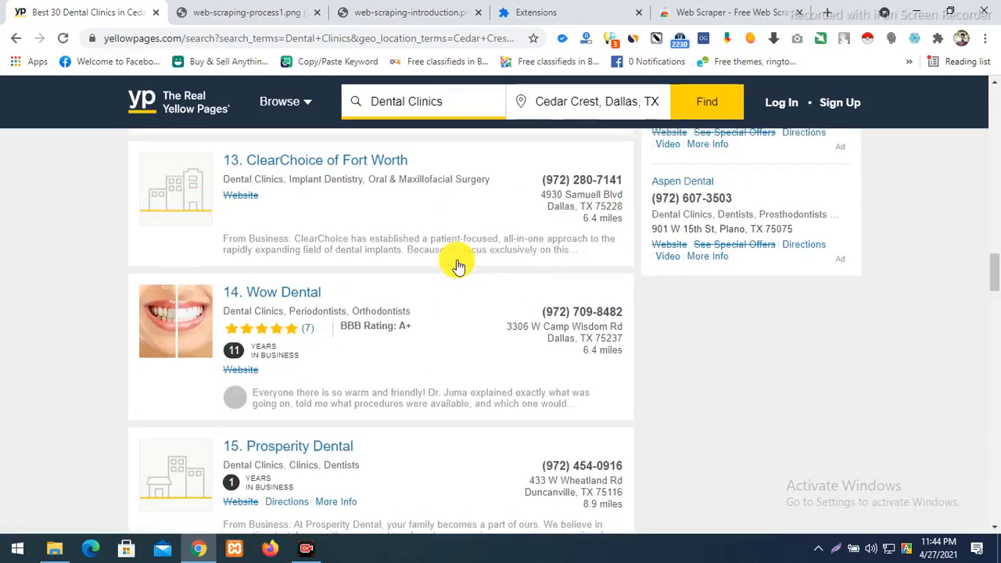
scroll(457, 265, "down", 20)
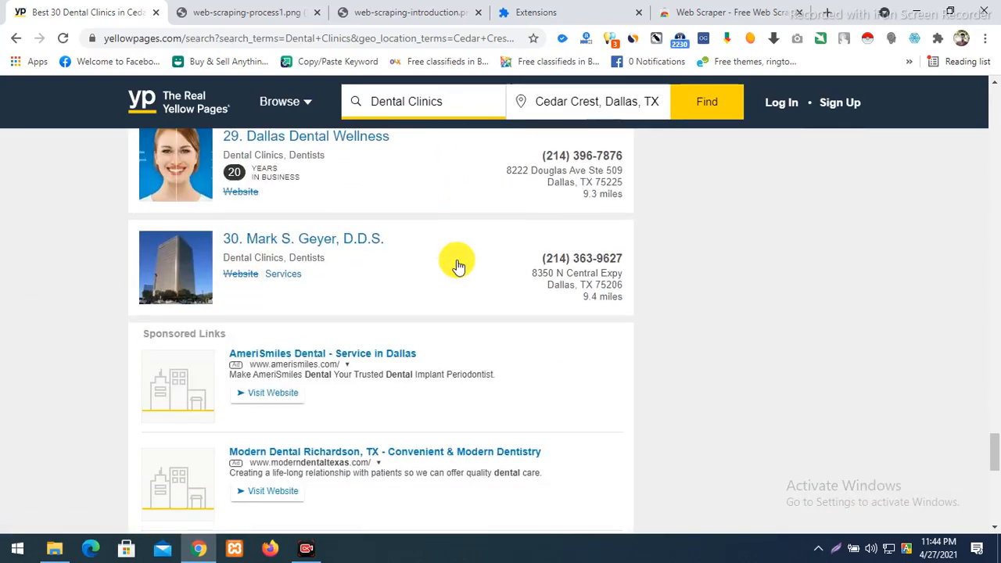
scroll(459, 263, "down", 3)
scroll(485, 297, "up", 3)
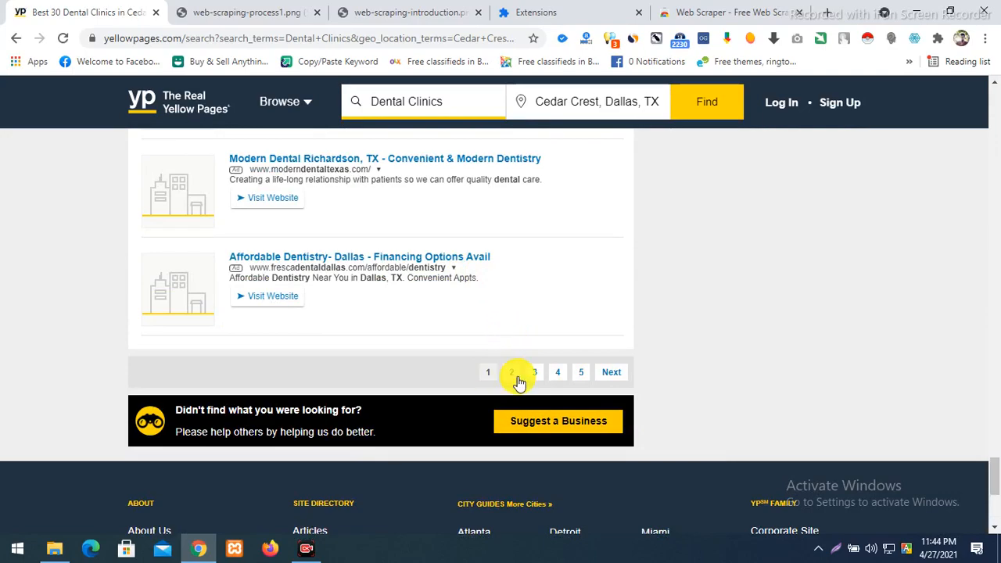
scroll(567, 379, "up", 10)
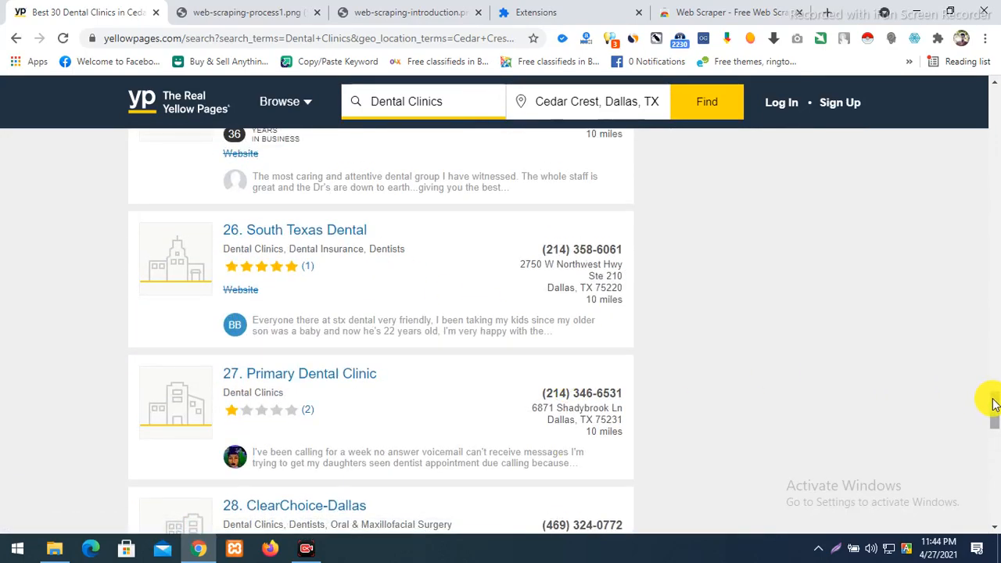
left_click_drag(988, 399, 976, 126)
scroll(976, 127, "up", 3)
scroll(375, 380, "down", 4)
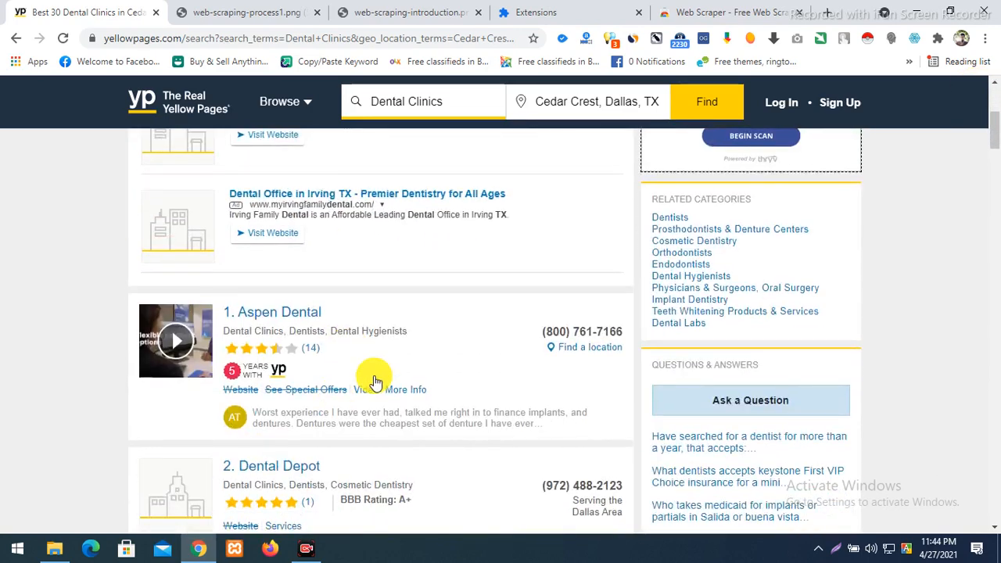
- Examine the sponsored and first dental clinic listings, view the Aspen Dental business details, and return to the search results
scroll(301, 396, "up", 2)
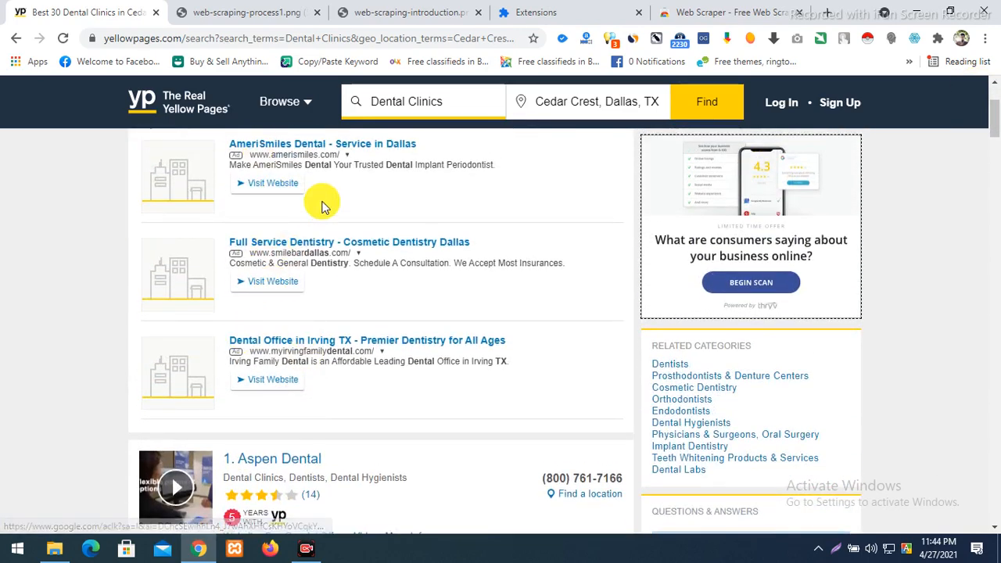
scroll(286, 297, "up", 2)
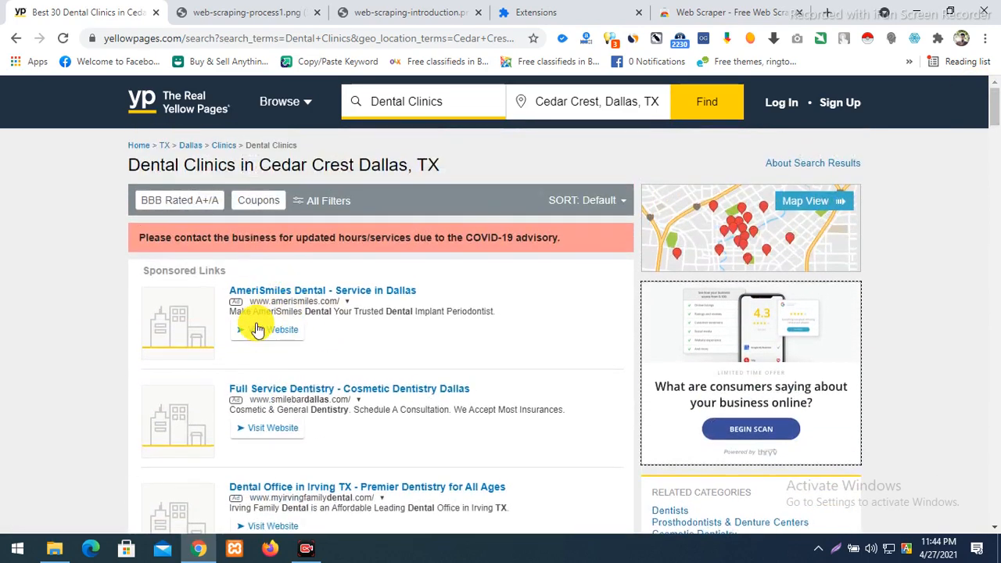
scroll(306, 373, "down", 6)
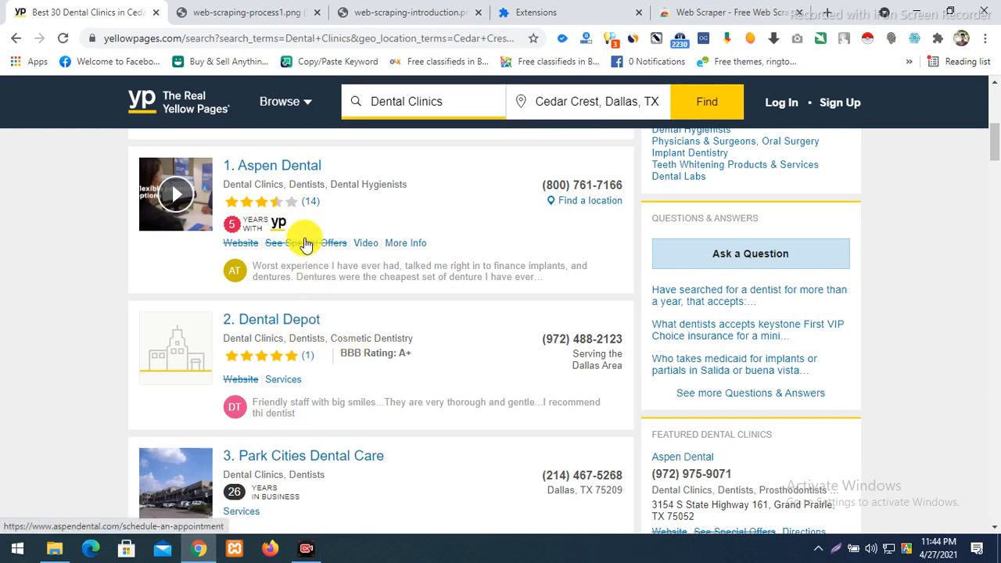
left_click(255, 170)
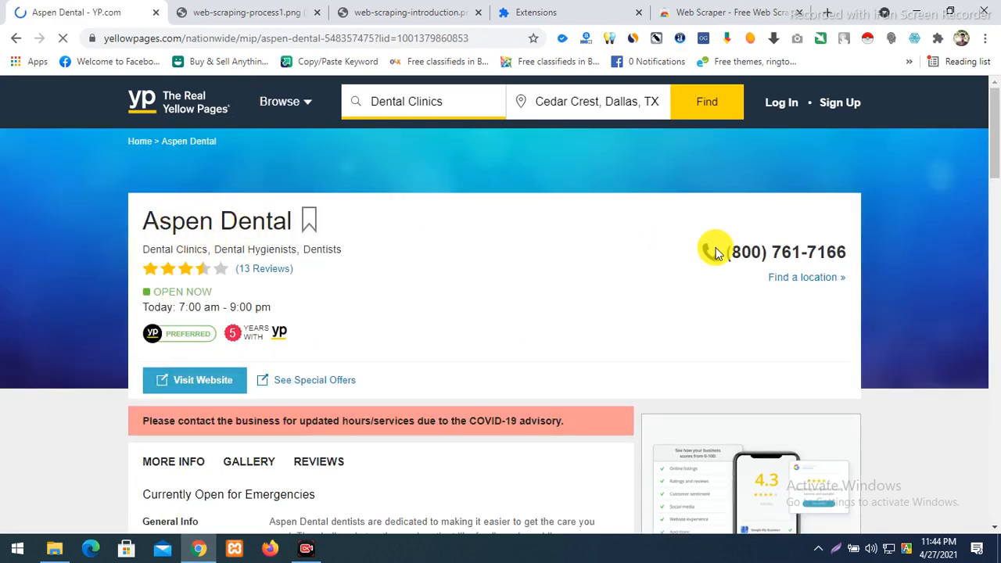
scroll(245, 290, "down", 1)
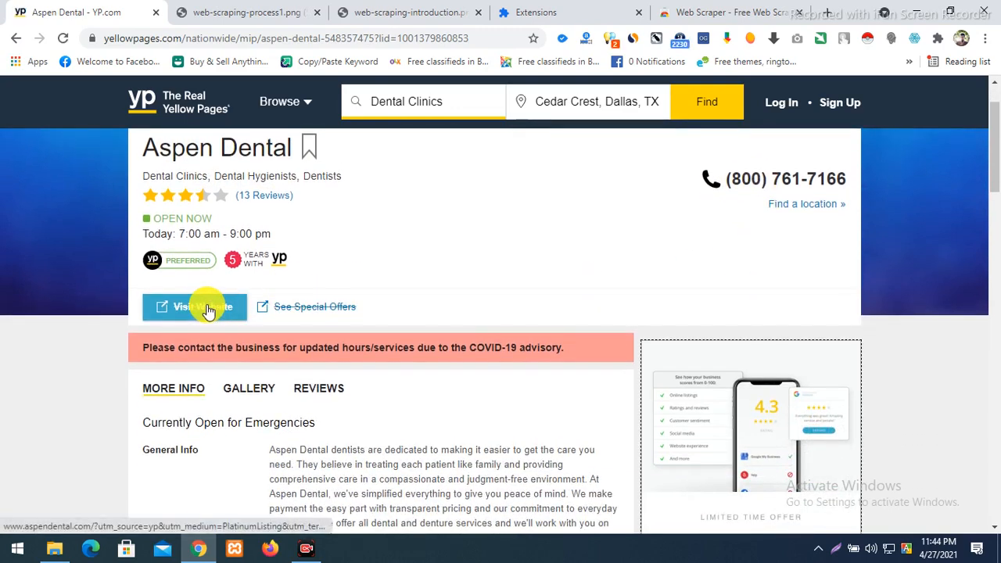
scroll(443, 426, "down", 2)
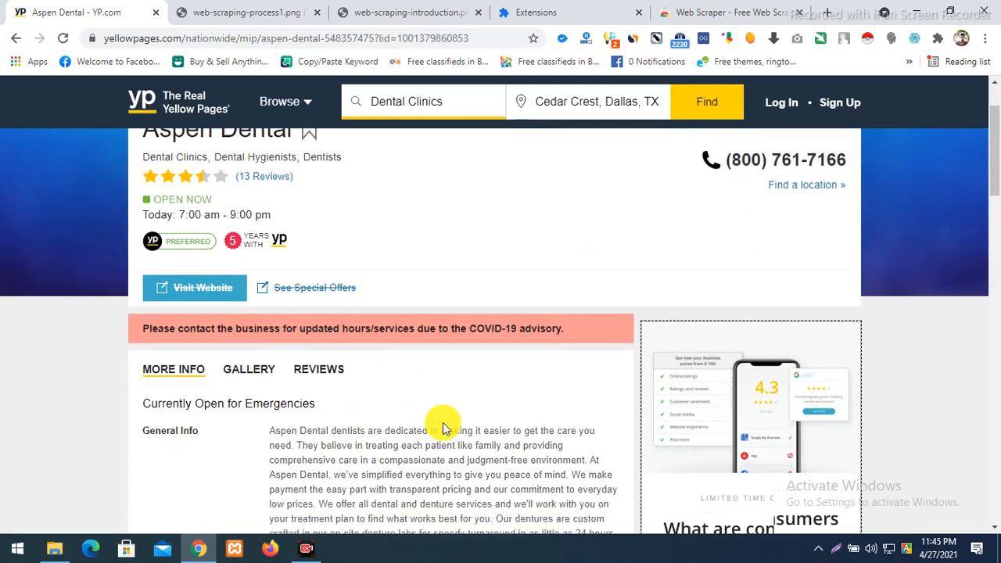
scroll(443, 426, "up", 3)
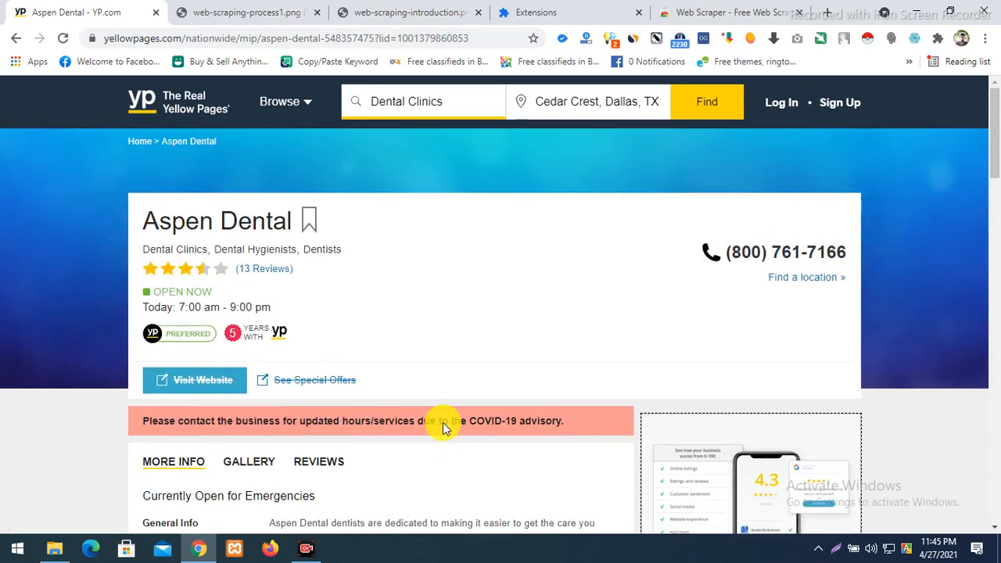
left_click(15, 38)
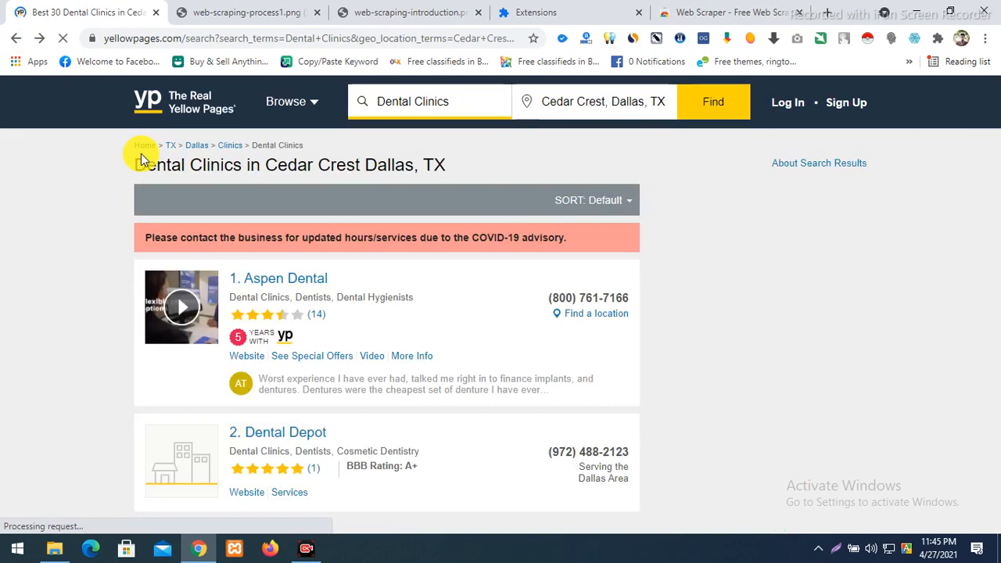
- Check the Web Scraper extension's information on how to open it, and look over the first clinic listings
left_click(912, 44)
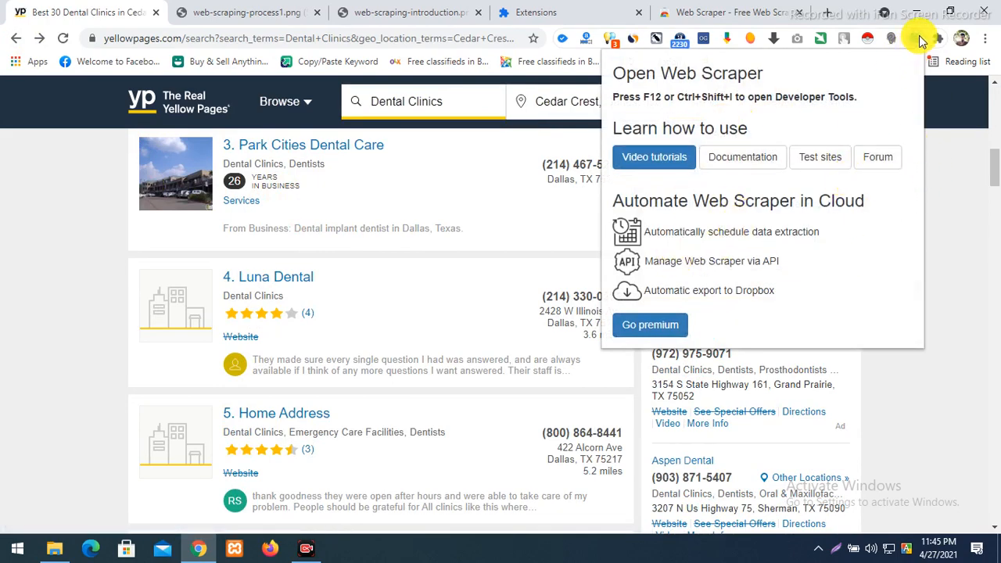
left_click(960, 184)
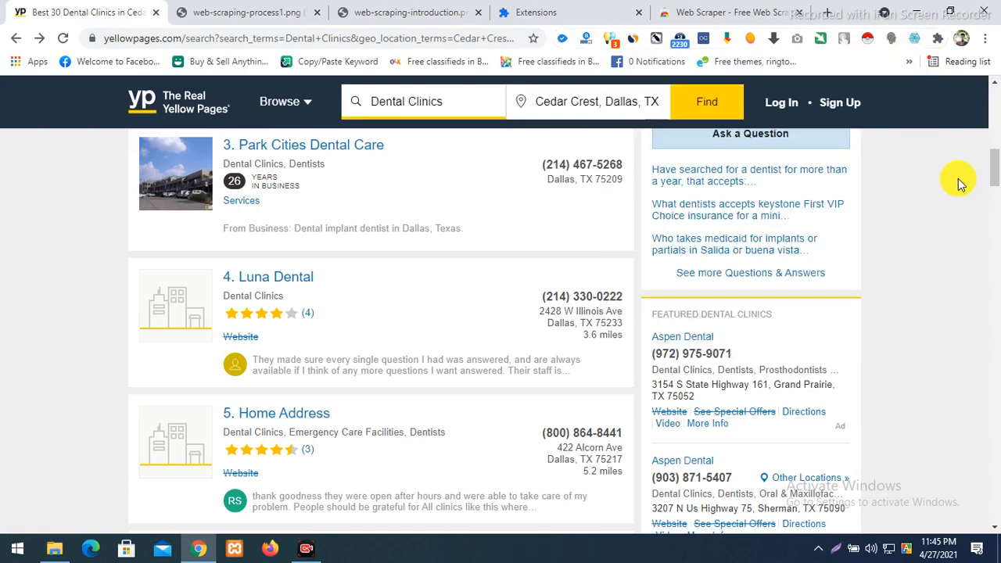
scroll(558, 331, "up", 3)
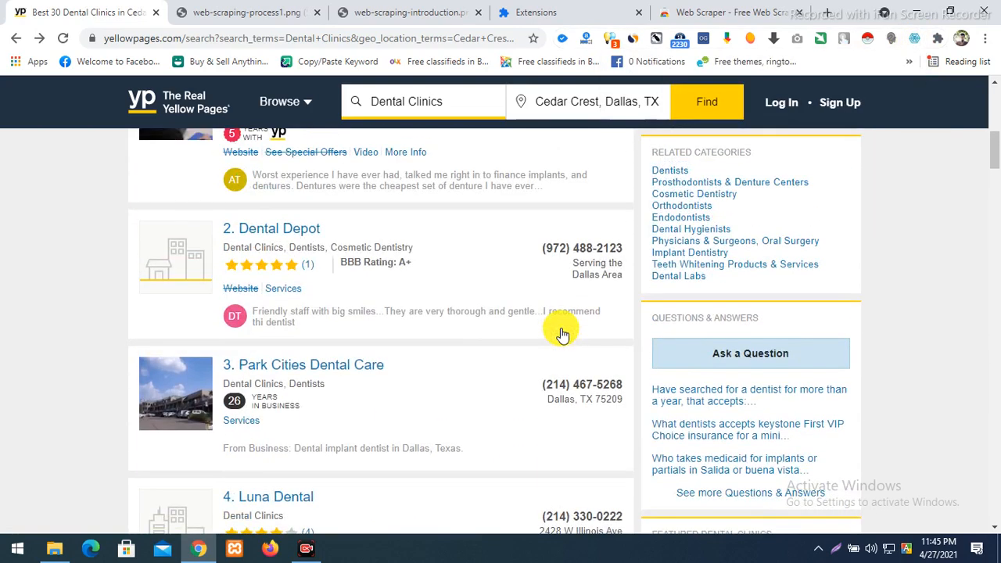
scroll(559, 332, "down", 2)
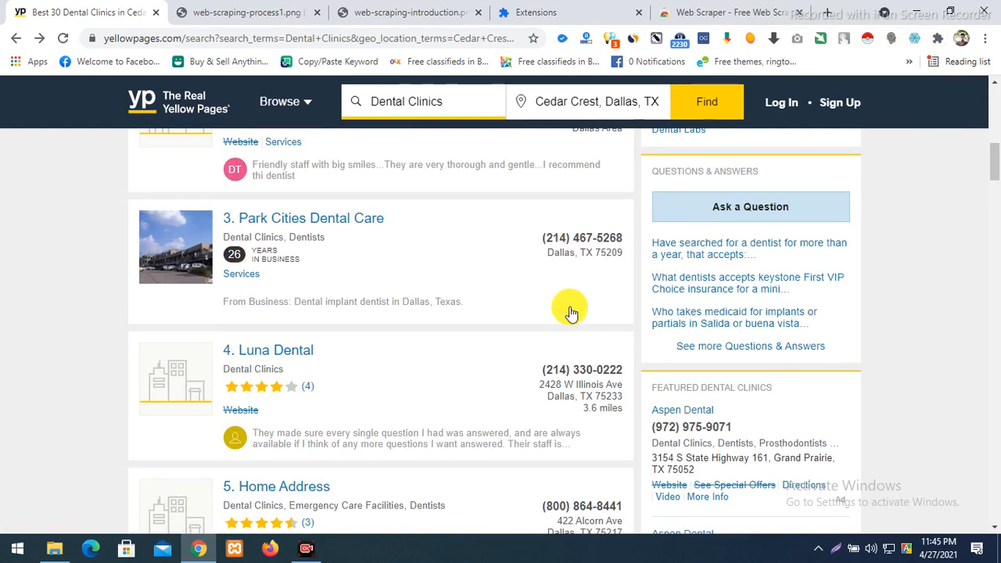
scroll(477, 286, "up", 2)
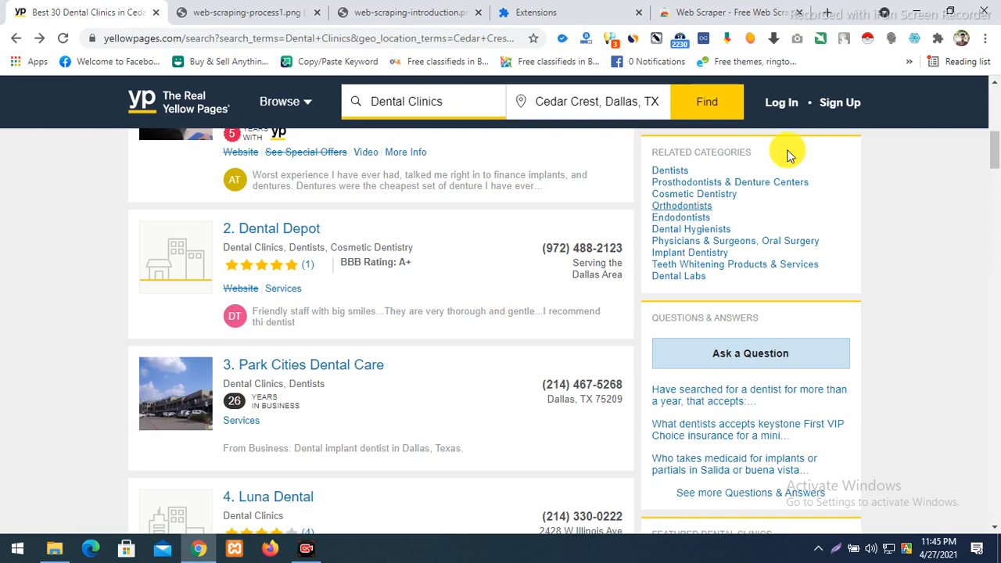
left_click(914, 38)
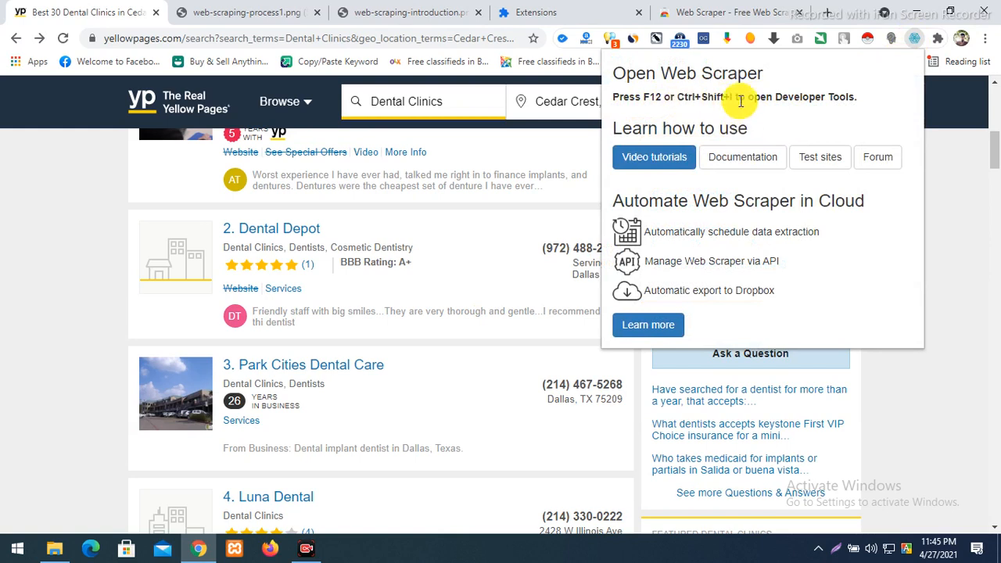
left_click(809, 519)
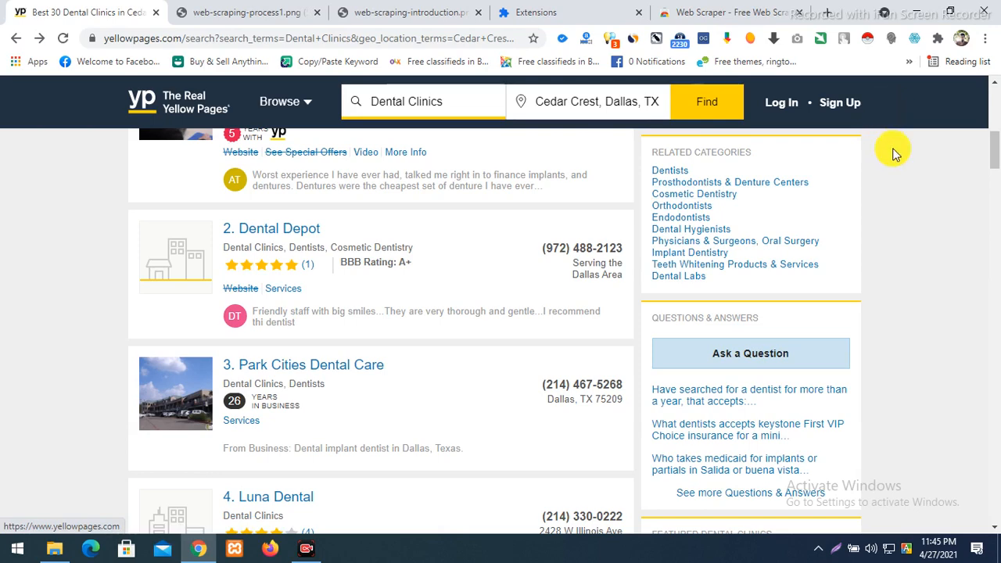
left_click(913, 38)
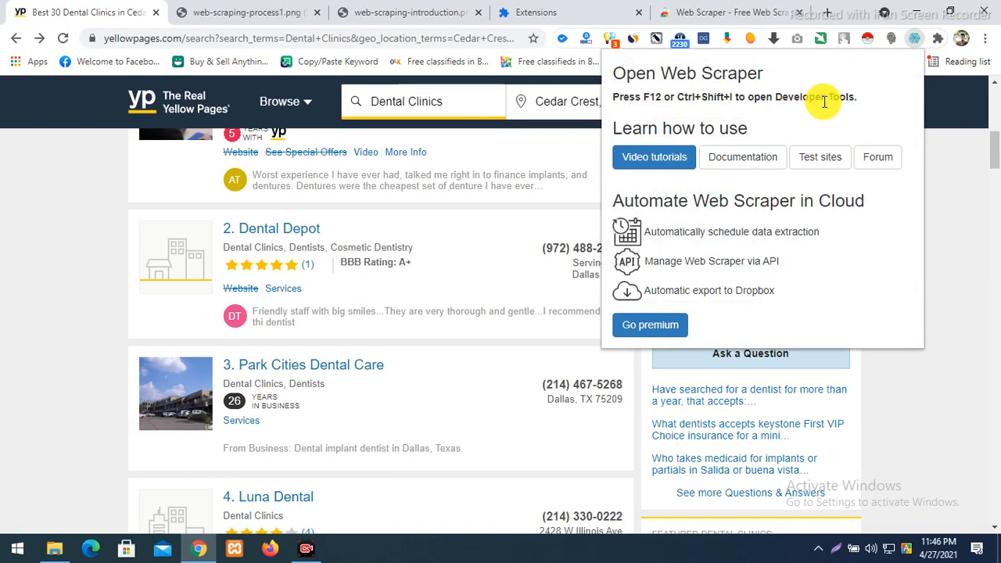
- Open the developer tools on the search results page, close the What's New drawer, and shrink the tools pane
right_click(67, 324)
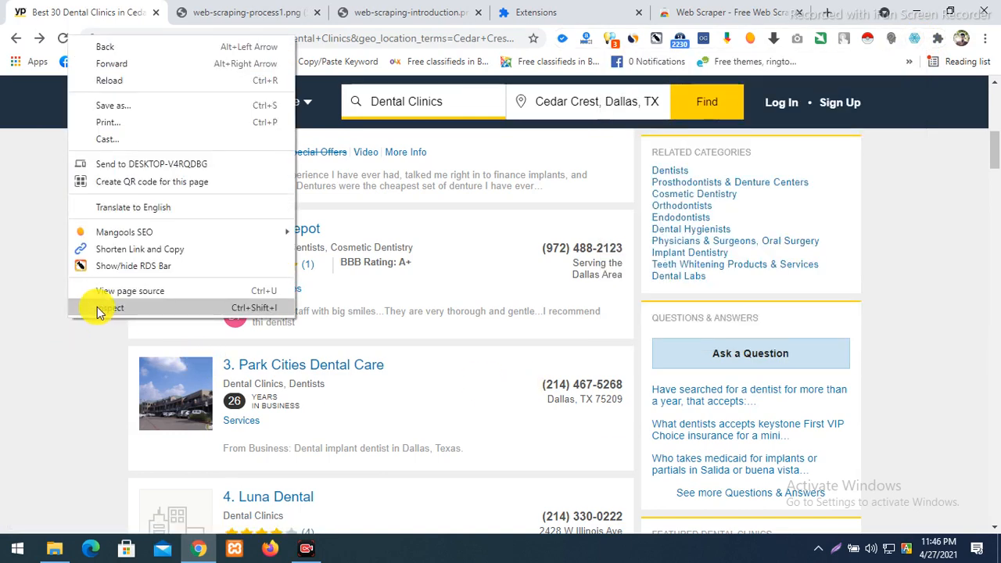
left_click(100, 310)
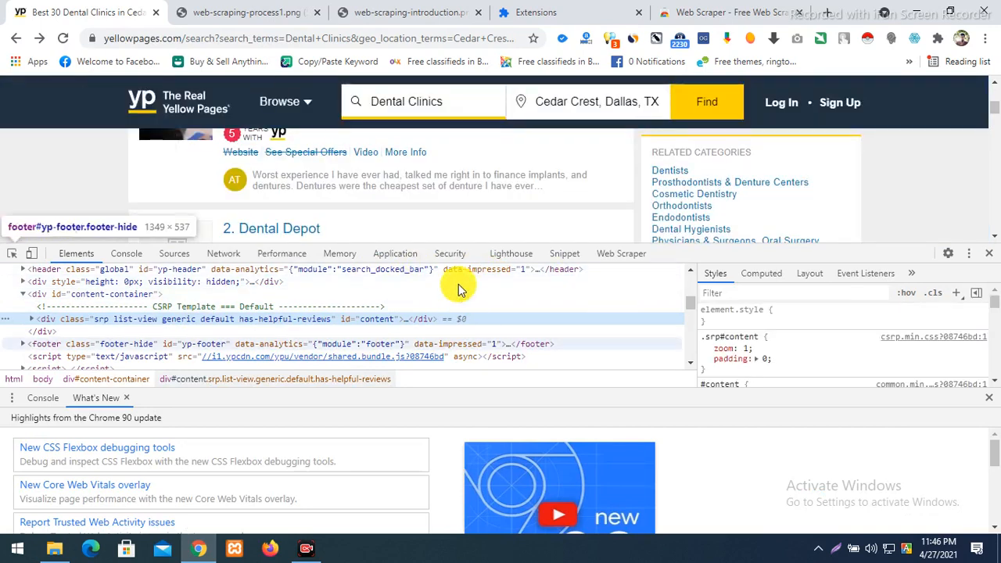
left_click(988, 397)
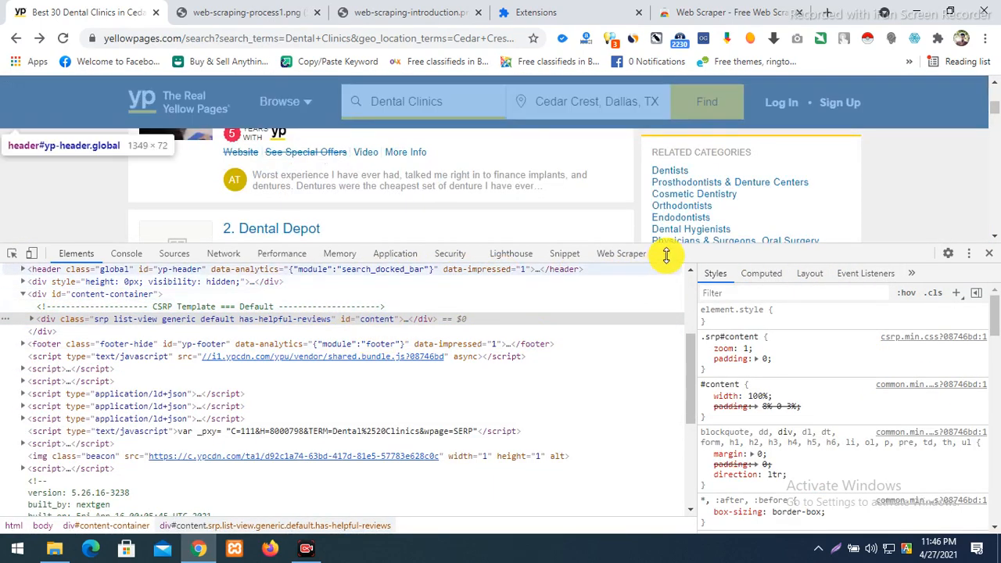
left_click_drag(685, 246, 695, 317)
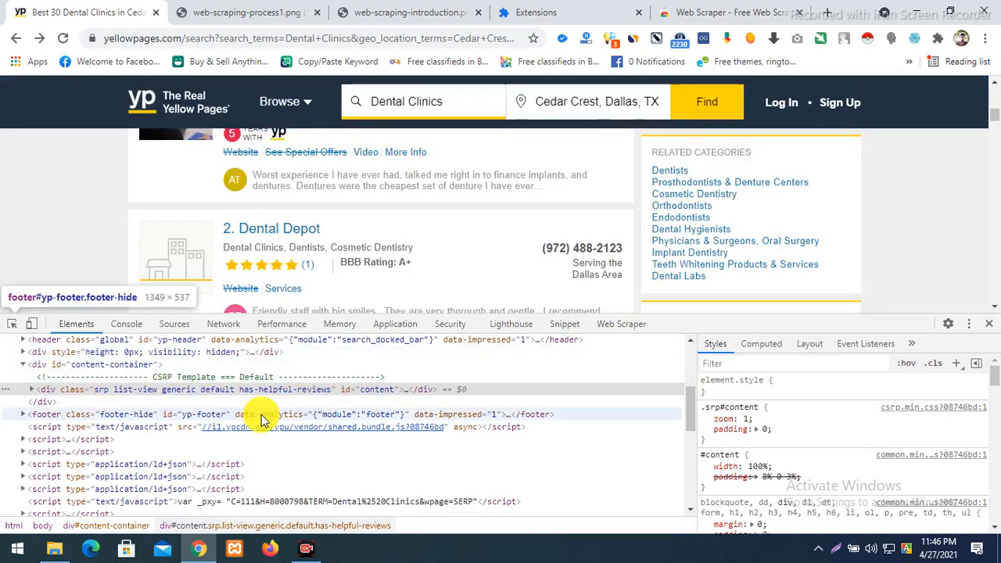
- Show Web Scraper in the developer tools and reduce the pane's height to reveal more of the listings
scroll(153, 451, "up", 10)
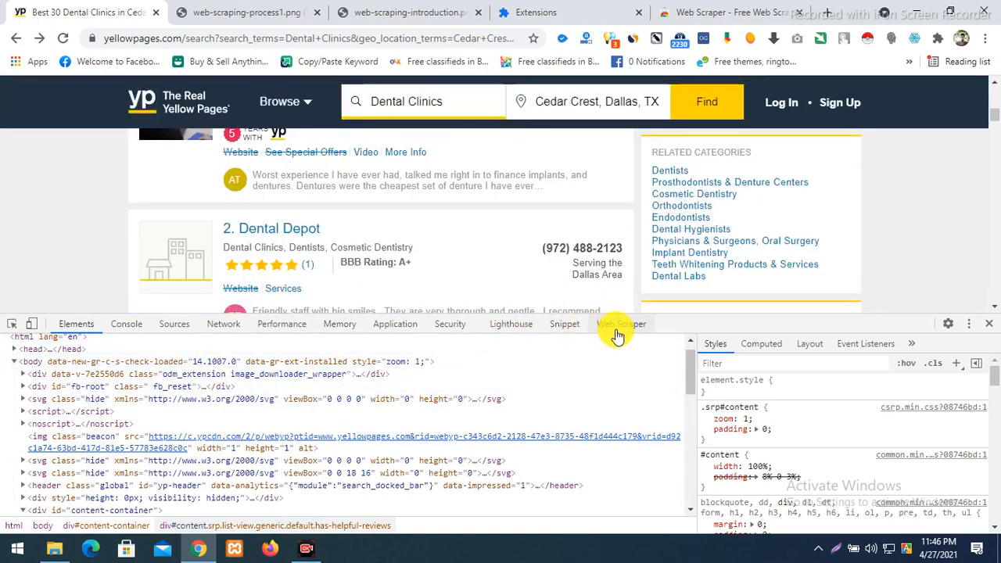
left_click(622, 329)
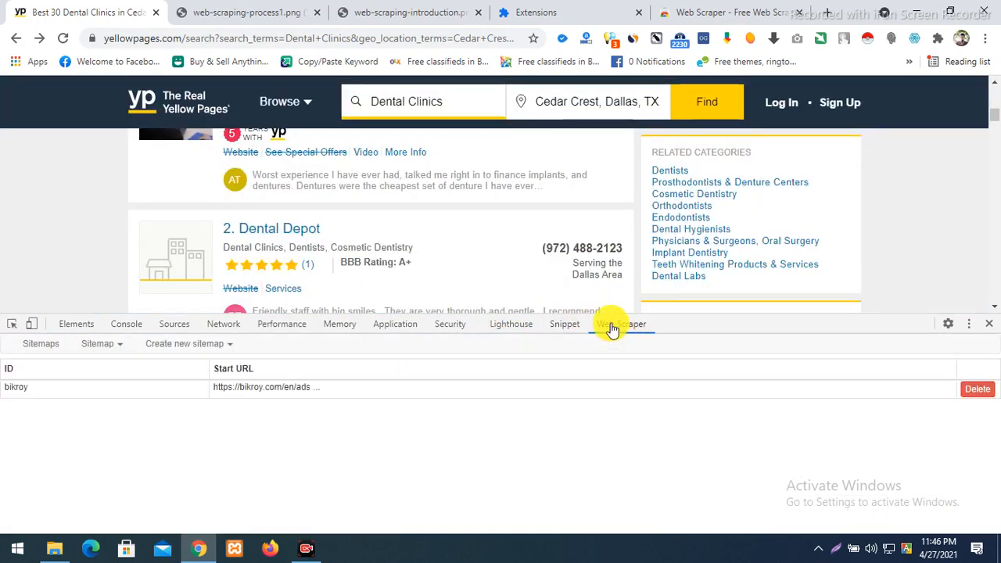
left_click_drag(660, 315, 654, 375)
scroll(423, 286, "up", 2)
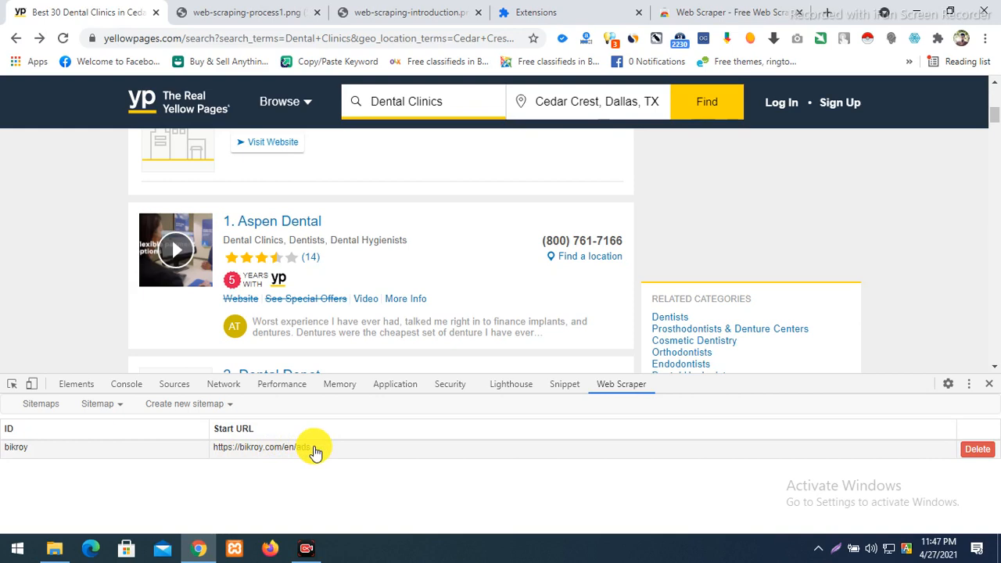
- Start a new sitemap from scratch in Web Scraper and name it yp_dental_c
left_click(163, 405)
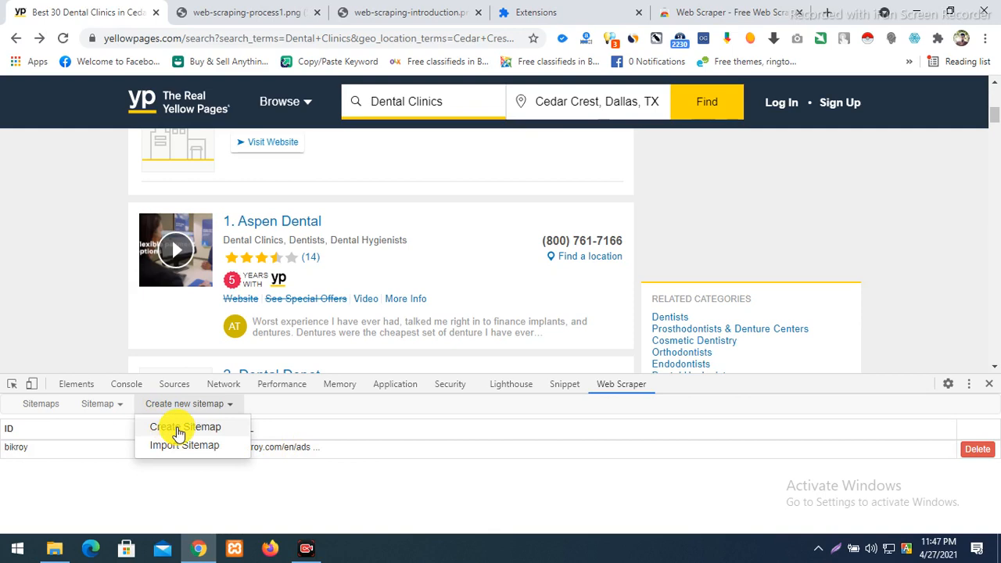
left_click(178, 430)
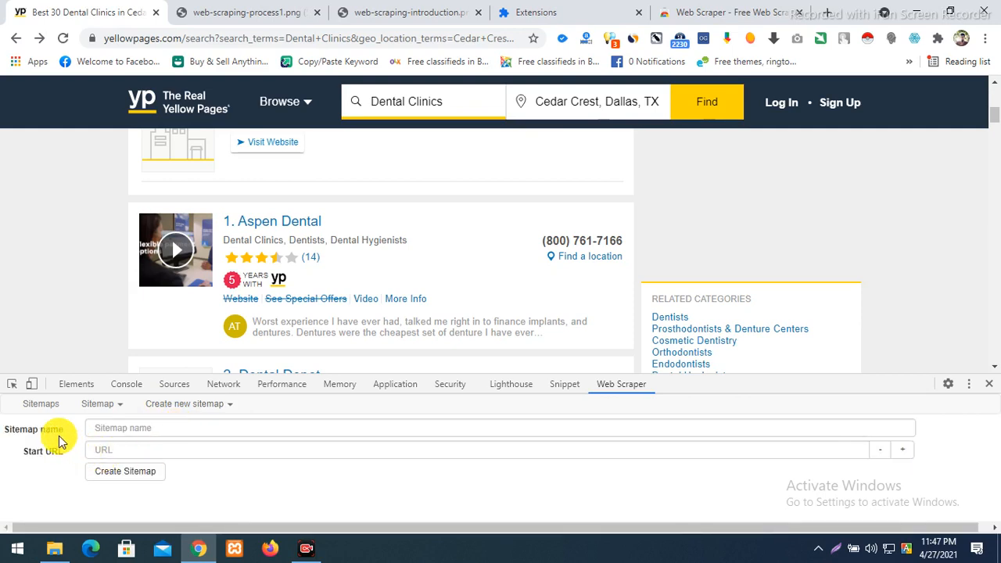
left_click(105, 431)
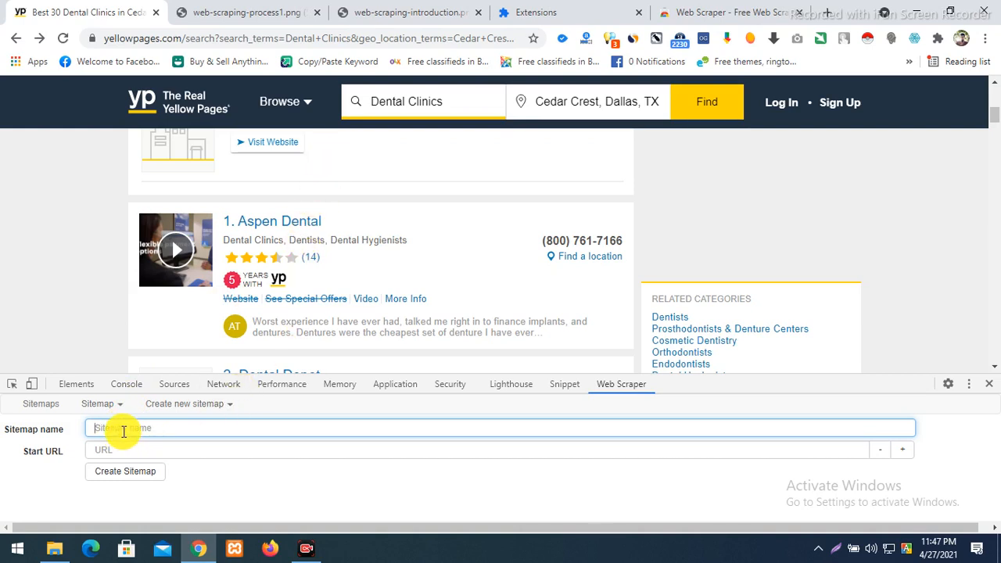
type("yp")
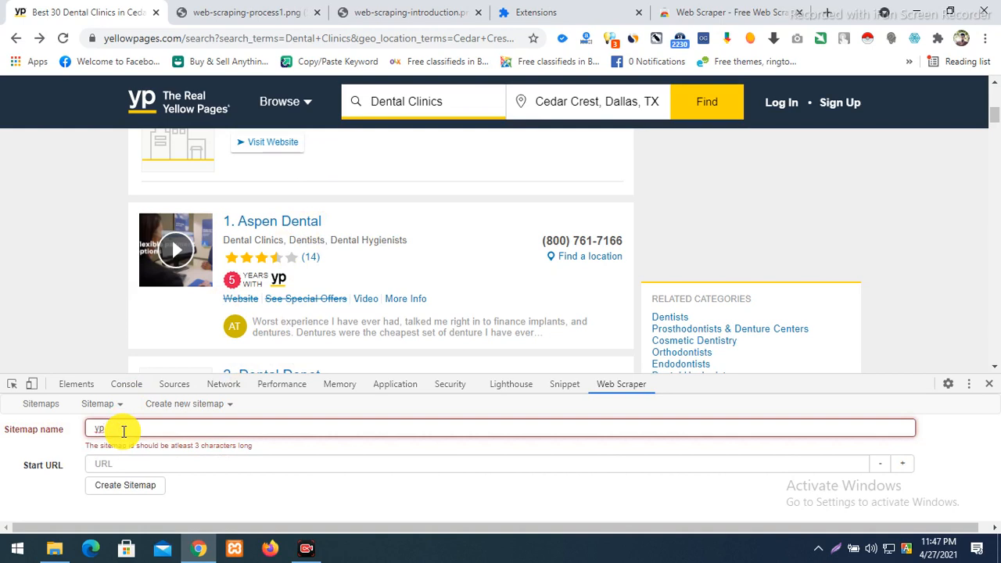
type("_dental_c")
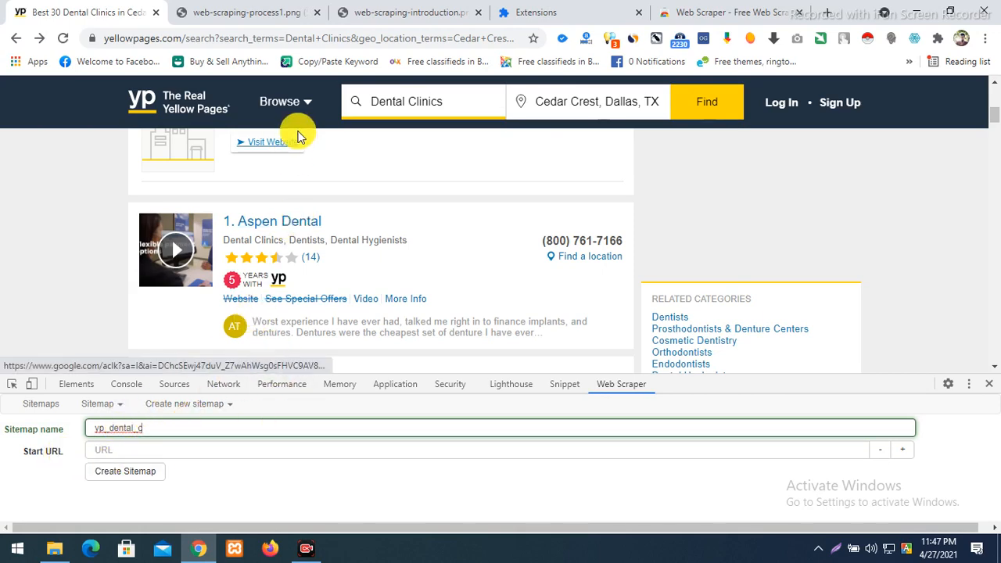
- Create the sitemap with the current Yellow Pages search results address as its start URL, and enlarge the developer tools pane
scroll(253, 232, "down", 5)
scroll(313, 237, "up", 6)
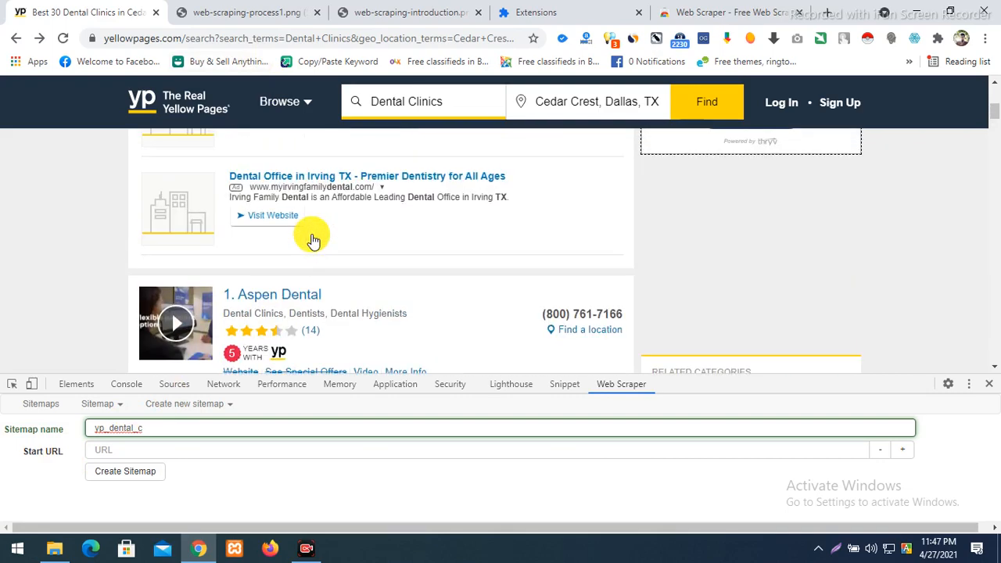
left_click(329, 38)
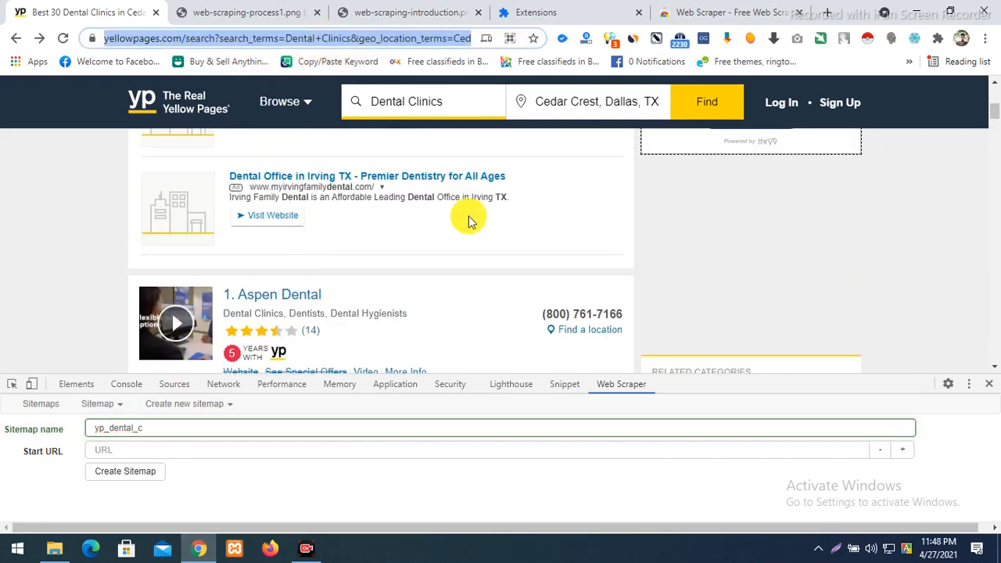
scroll(313, 313, "down", 5)
scroll(326, 266, "up", 1)
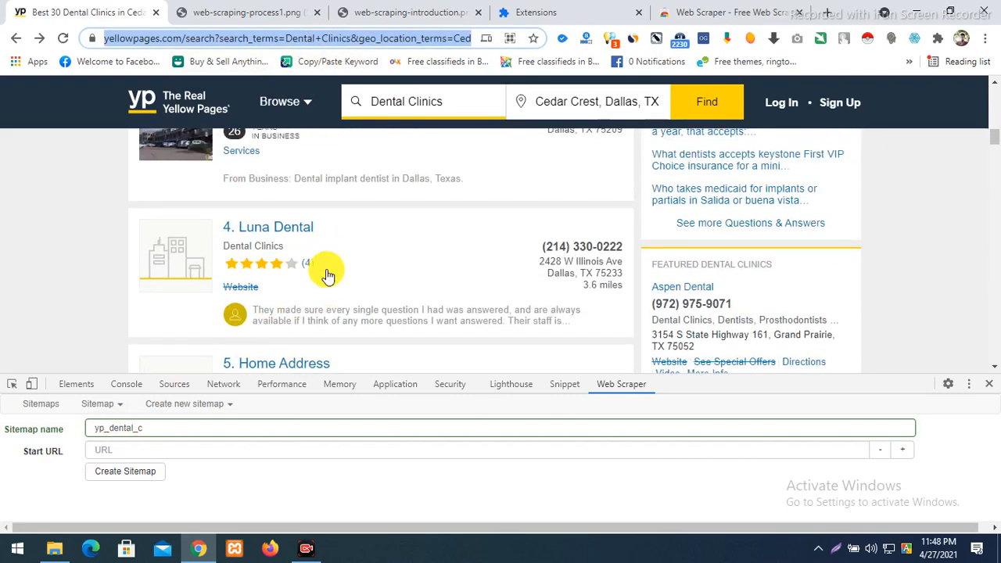
scroll(325, 273, "up", 4)
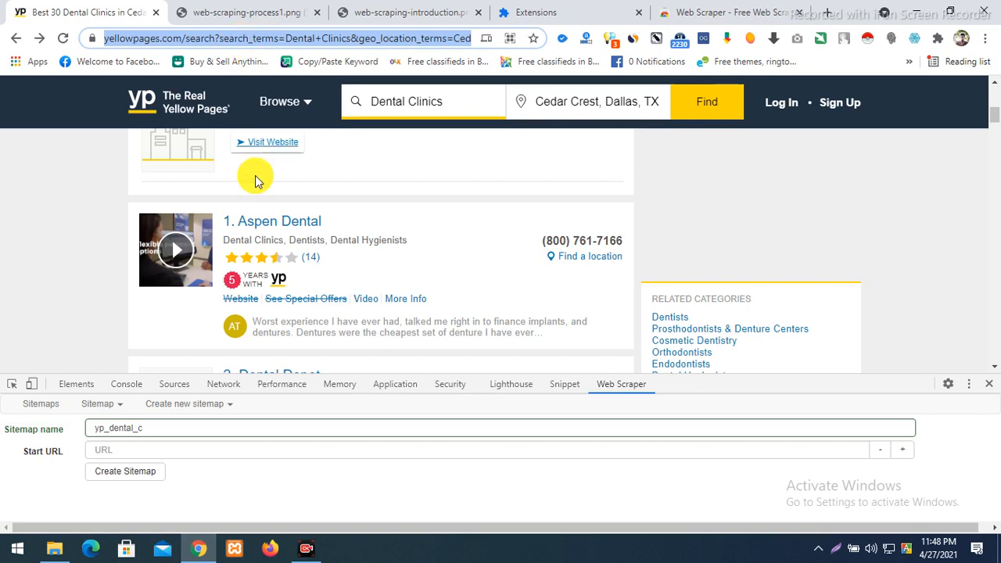
left_click(121, 450)
type("https://www.yellowpages.com/search?search_terms=Dental+Clinics&geo_location_terms=Cedar+Crest%2C+Dallas%2C+TX")
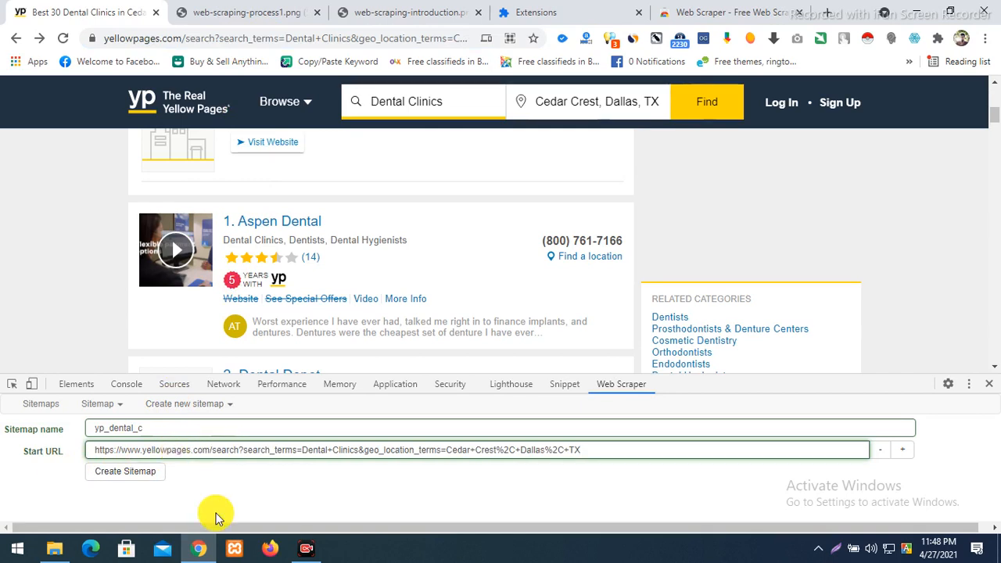
left_click(124, 473)
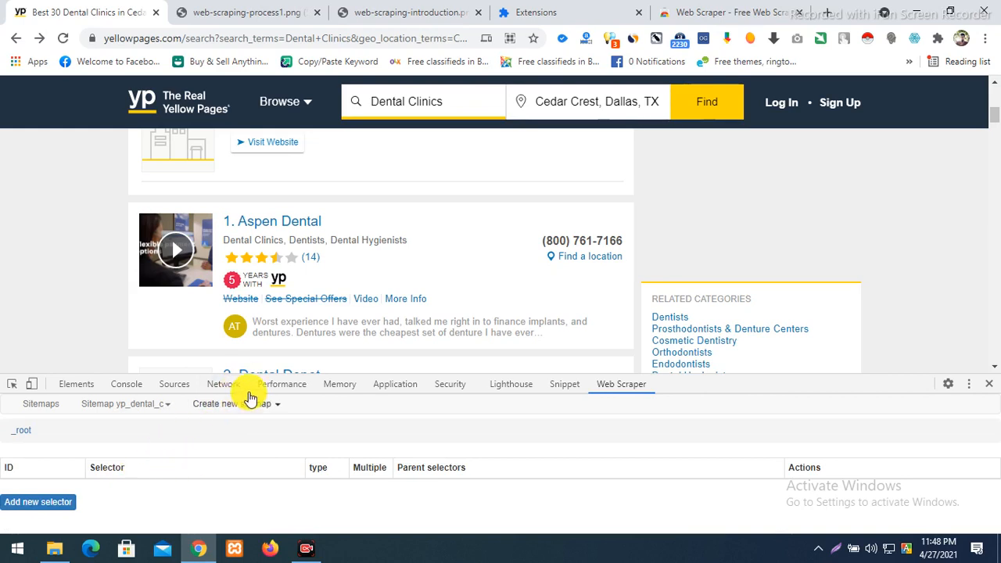
left_click_drag(250, 376, 230, 326)
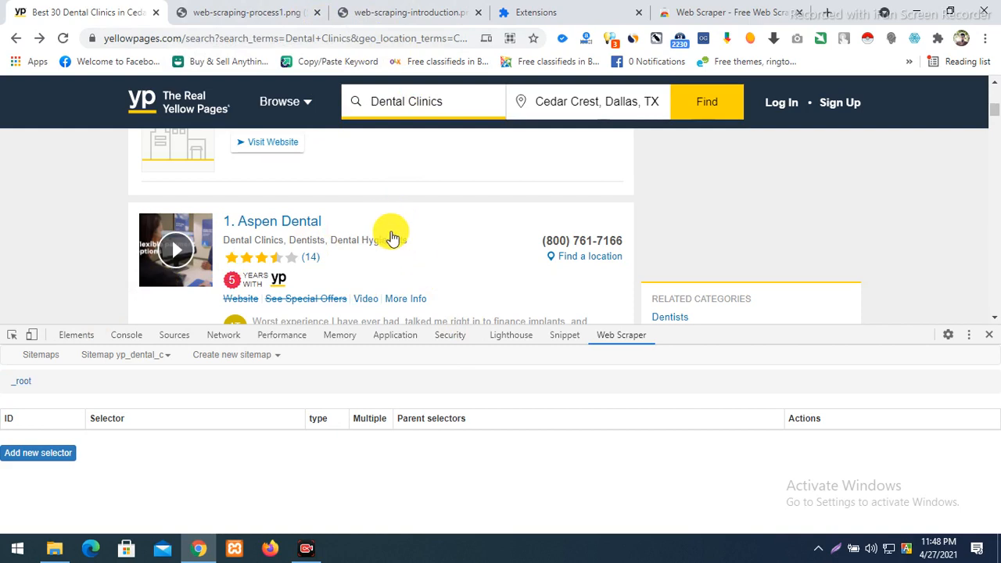
- Add a new selector to the yp_dental_c sitemap and set its Id to Dental Clinics, copied from the page's search term
scroll(388, 239, "down", 10)
scroll(388, 239, "up", 11)
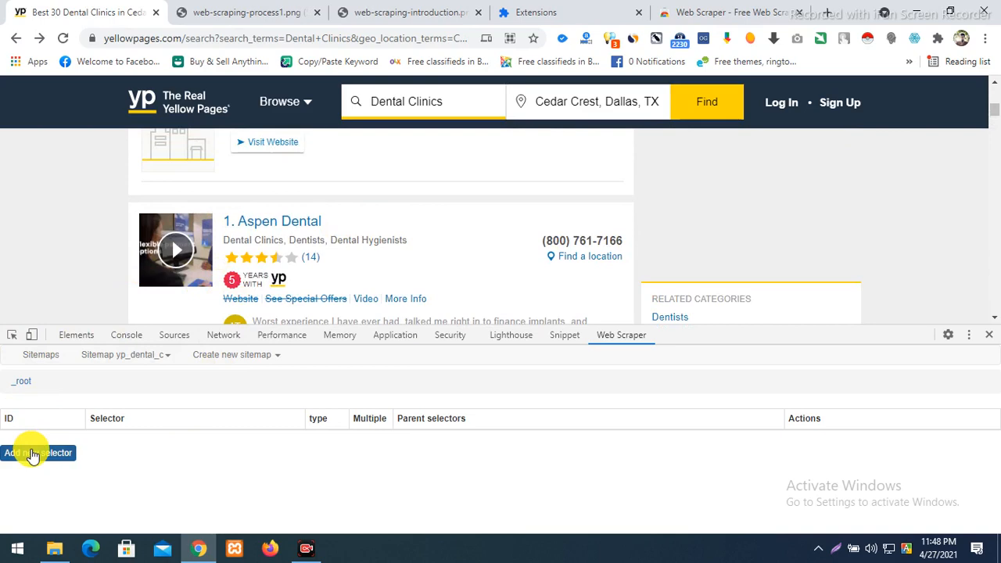
scroll(440, 293, "up", 3)
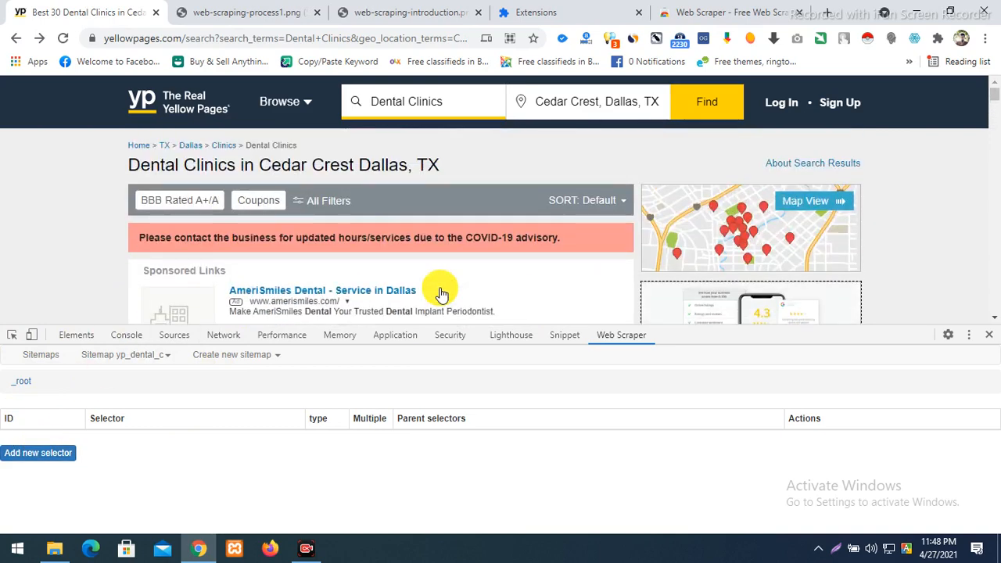
scroll(442, 282, "down", 5)
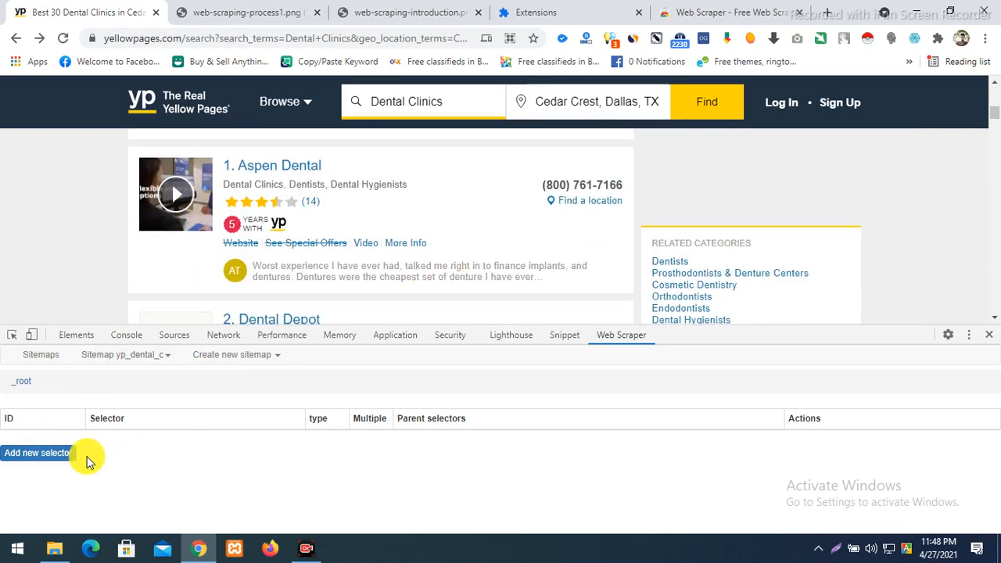
left_click(35, 459)
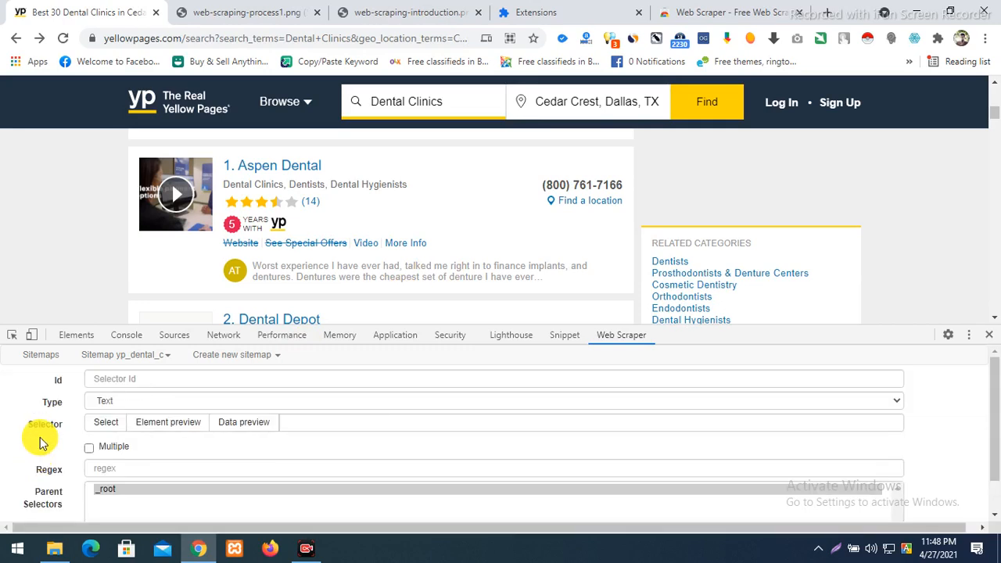
left_click(108, 379)
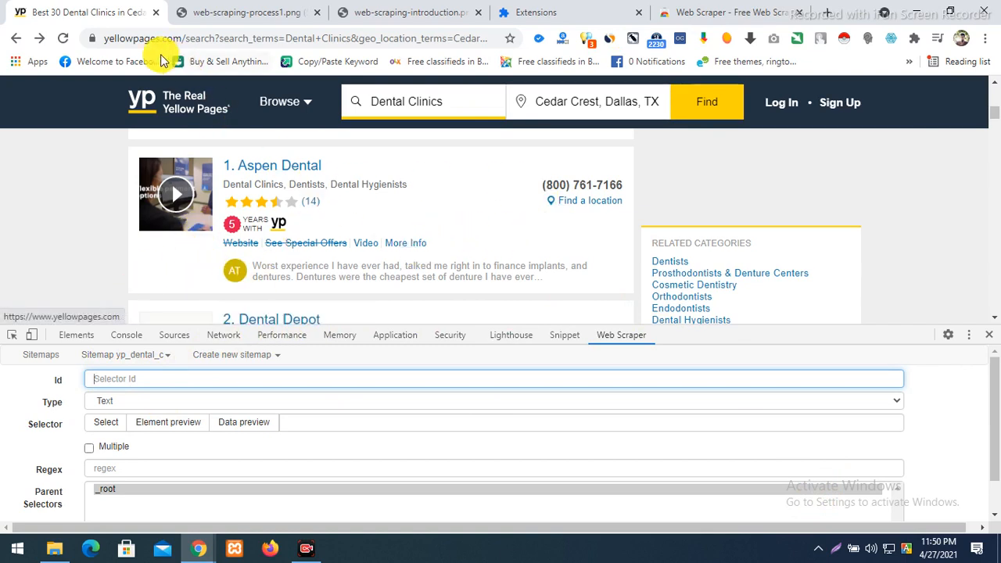
scroll(391, 211, "down", 3)
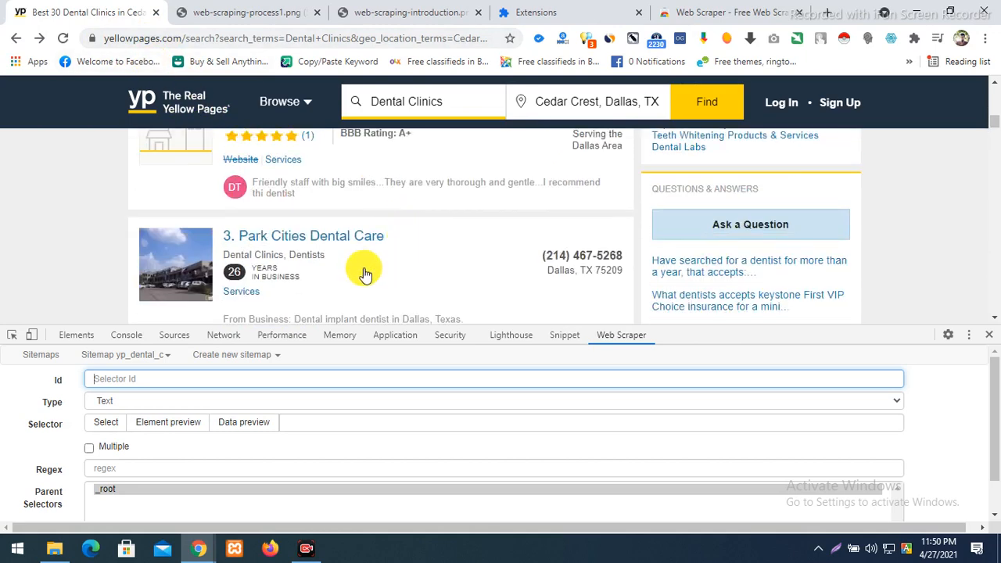
scroll(249, 203, "down", 2)
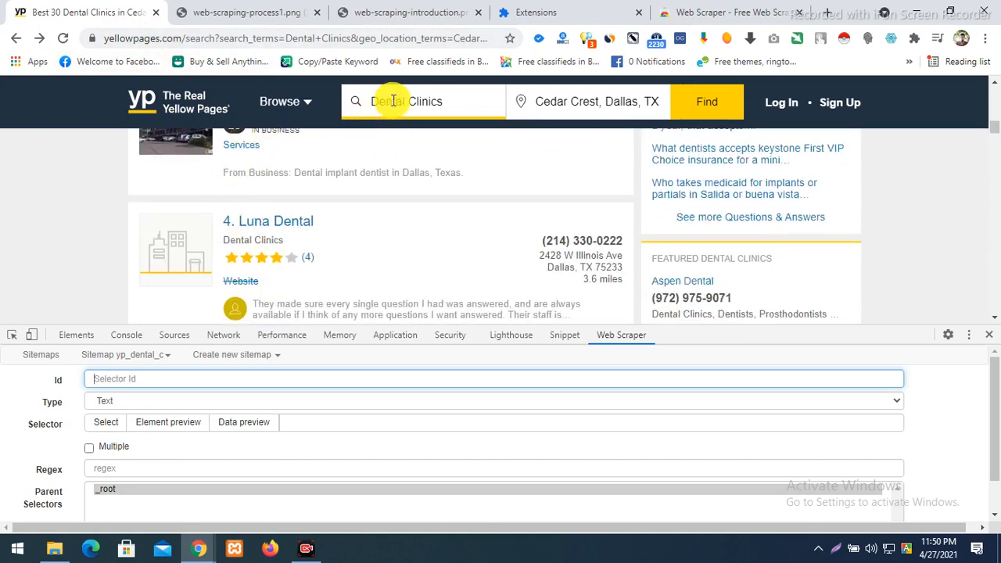
left_click_drag(446, 100, 373, 97)
key("ctrl+c")
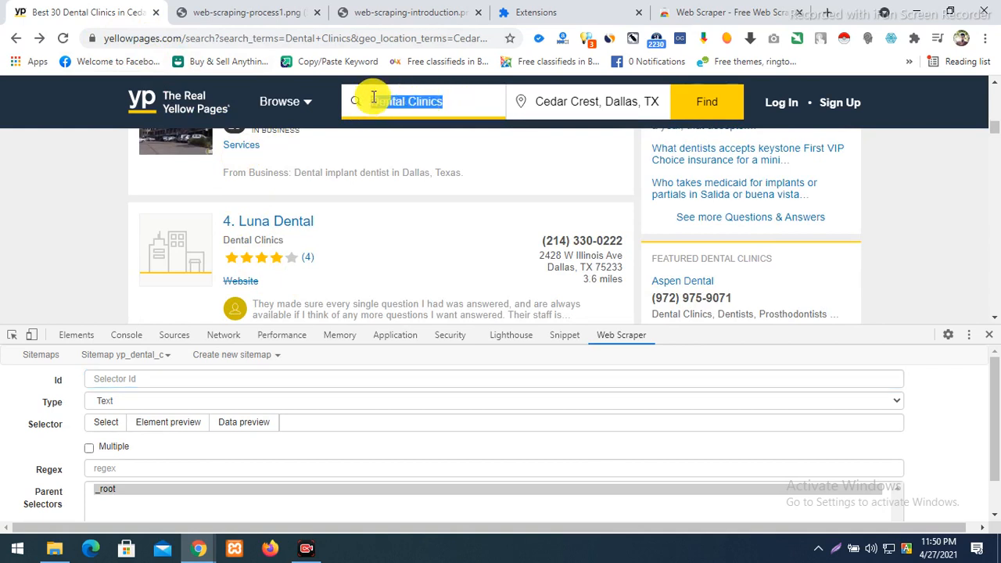
left_click(161, 378)
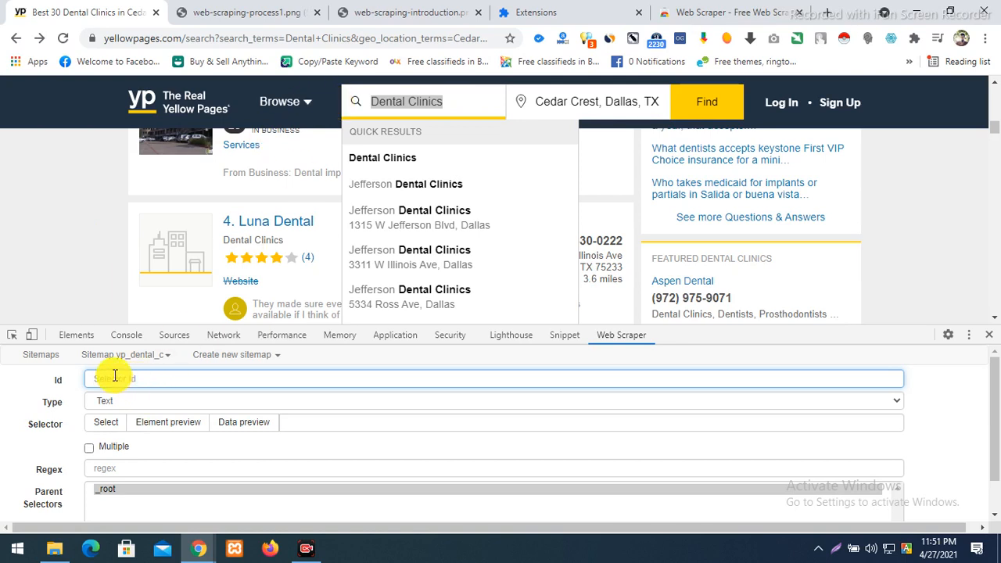
key("ctrl+v")
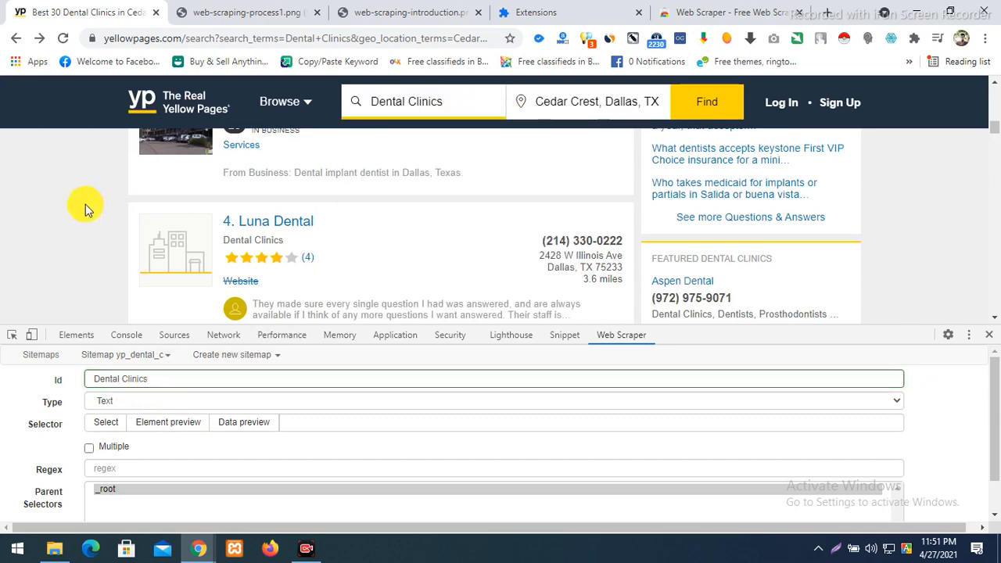
- Set the Dental Clinics selector's type to Link and shrink the developer tools pane slightly
left_click(107, 402)
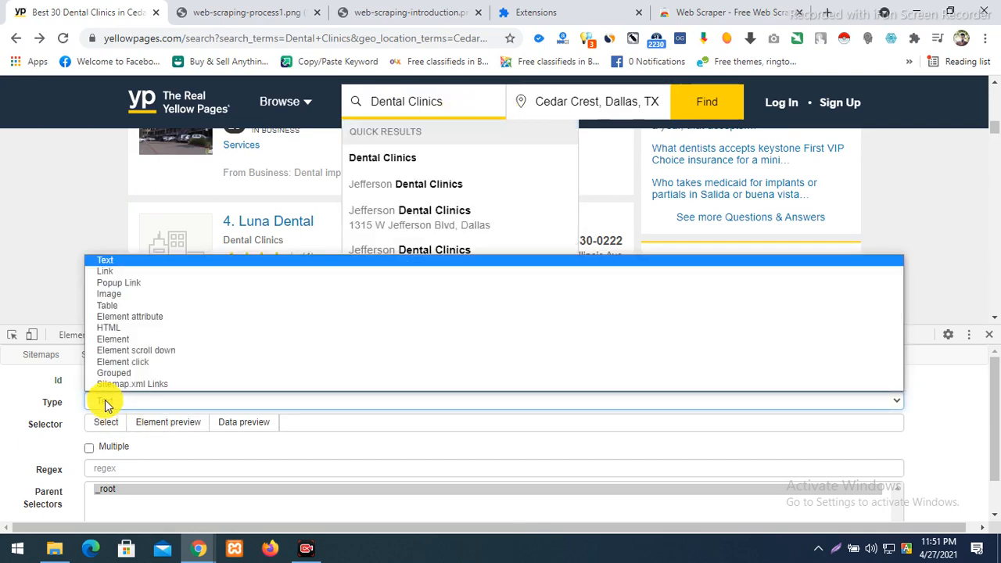
left_click(108, 402)
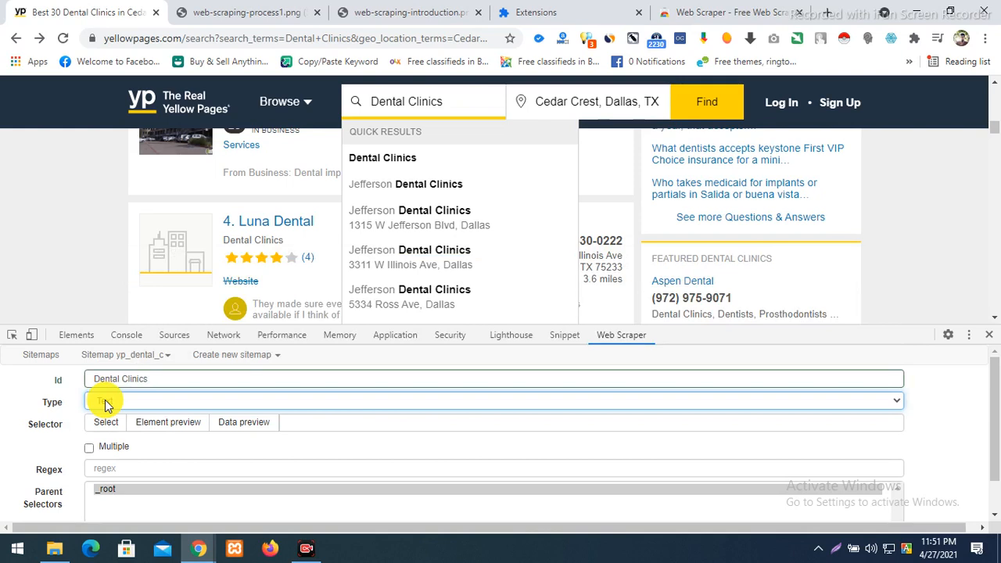
left_click(932, 191)
scroll(206, 279, "down", 1)
left_click(139, 400)
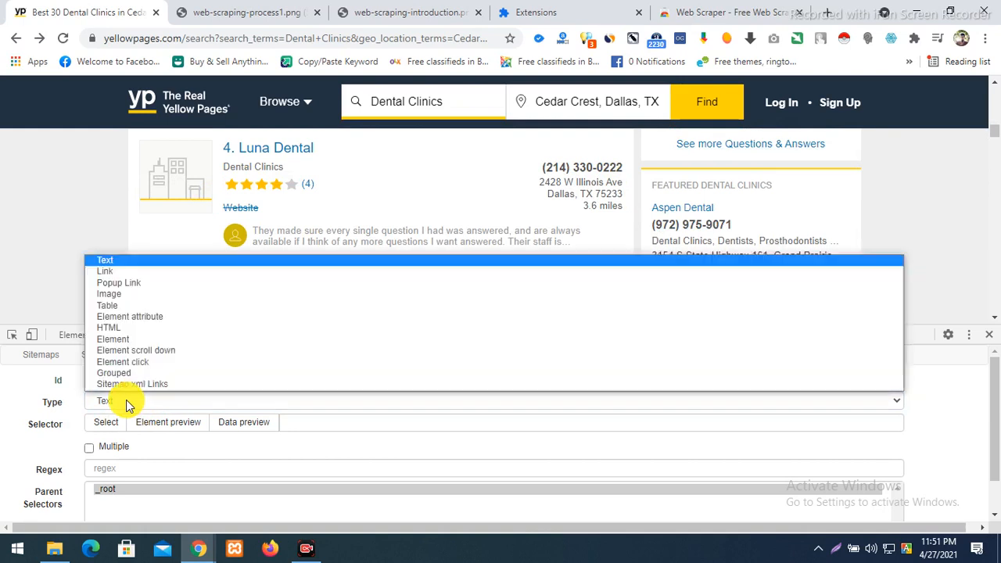
left_click(113, 271)
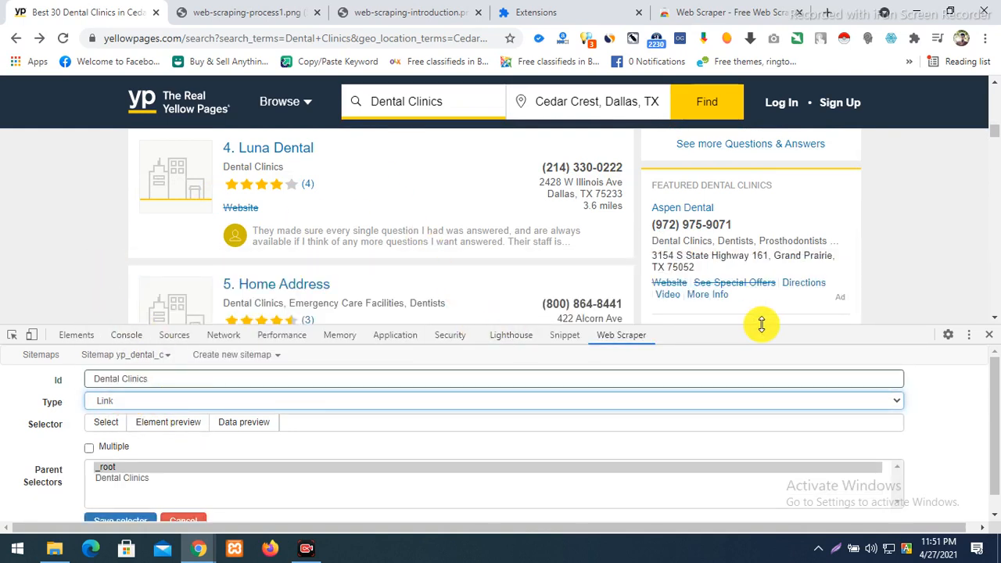
left_click_drag(756, 326, 756, 349)
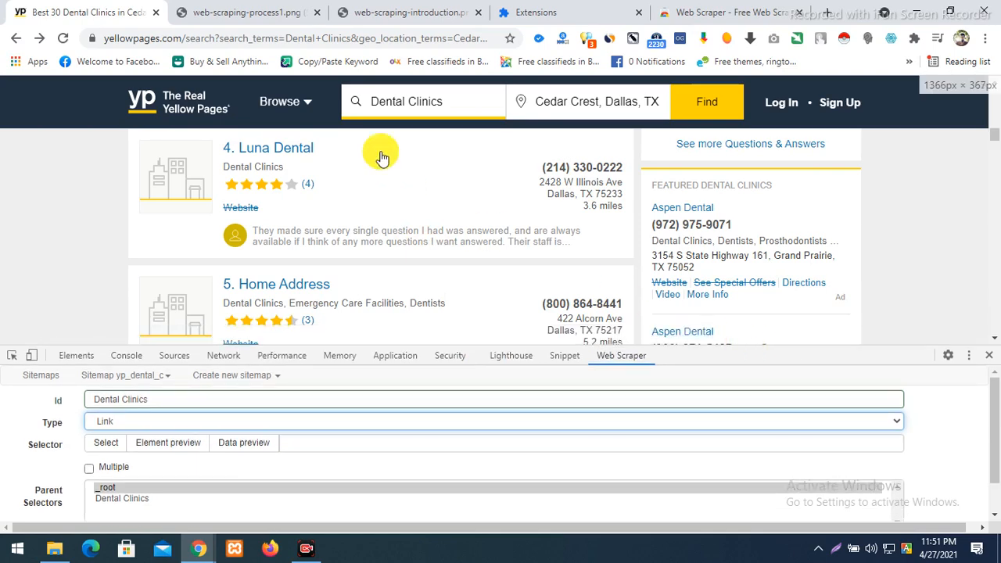
- Start element selection for the selector and pick the Aspen Dental and Dental Depot business name links in the listings
scroll(366, 252, "up", 1)
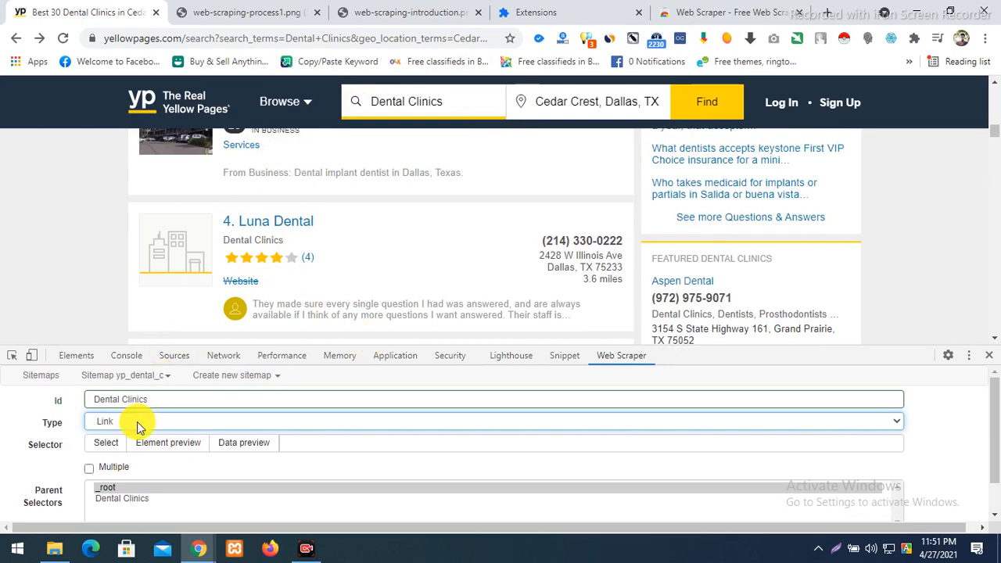
scroll(399, 209, "up", 6)
scroll(399, 210, "down", 3)
scroll(399, 210, "up", 3)
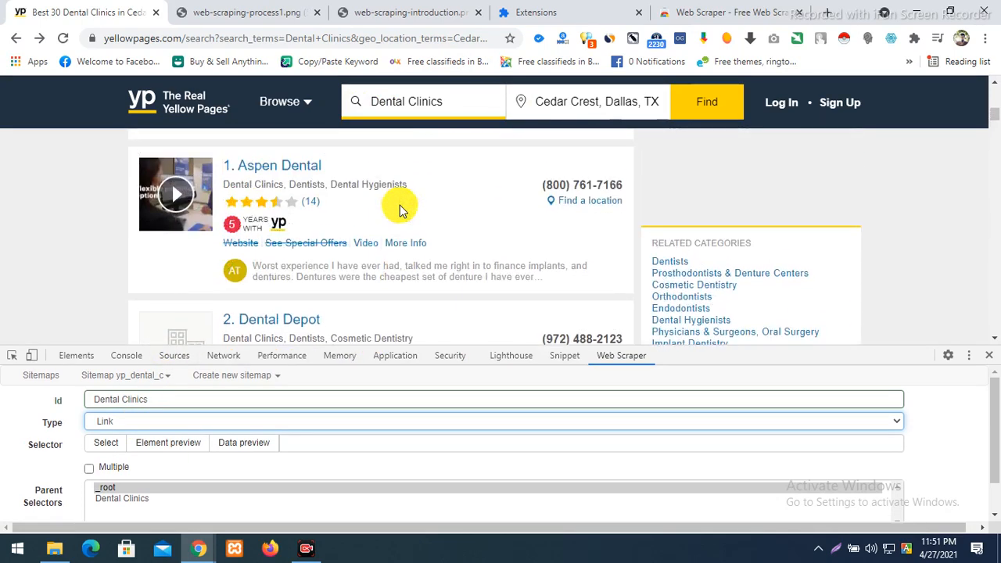
scroll(399, 207, "up", 5)
scroll(399, 207, "down", 4)
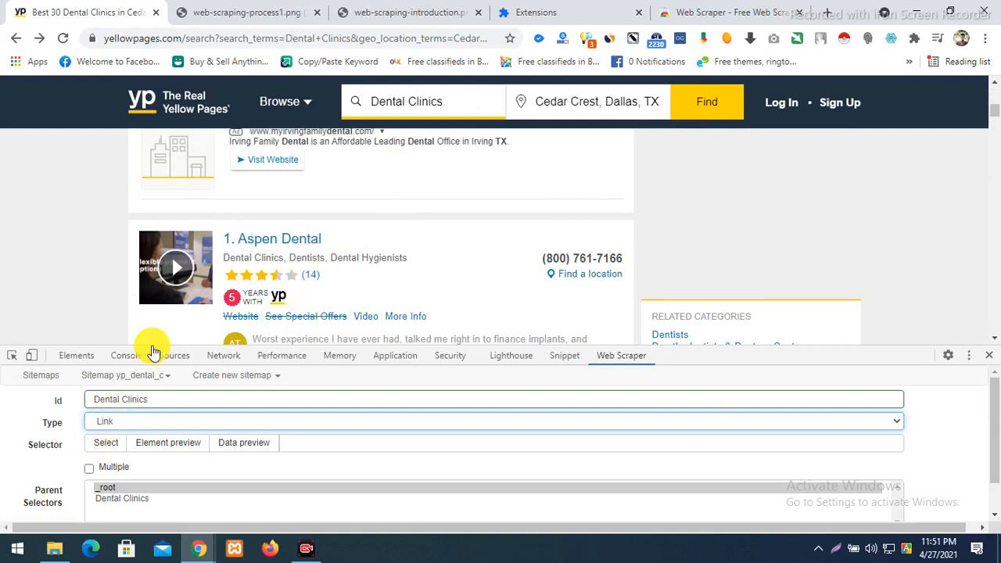
left_click(109, 444)
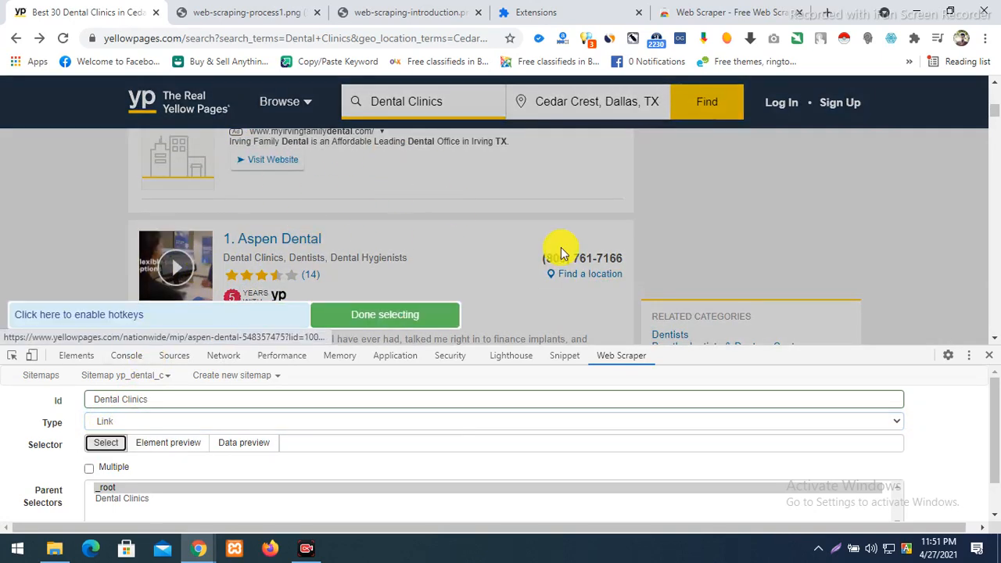
left_click(263, 243)
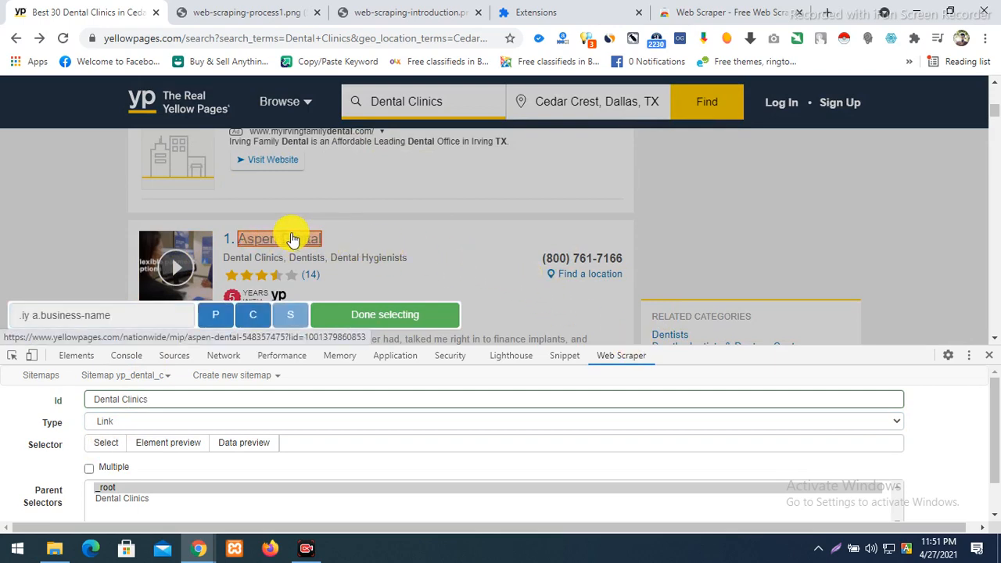
scroll(423, 227, "down", 3)
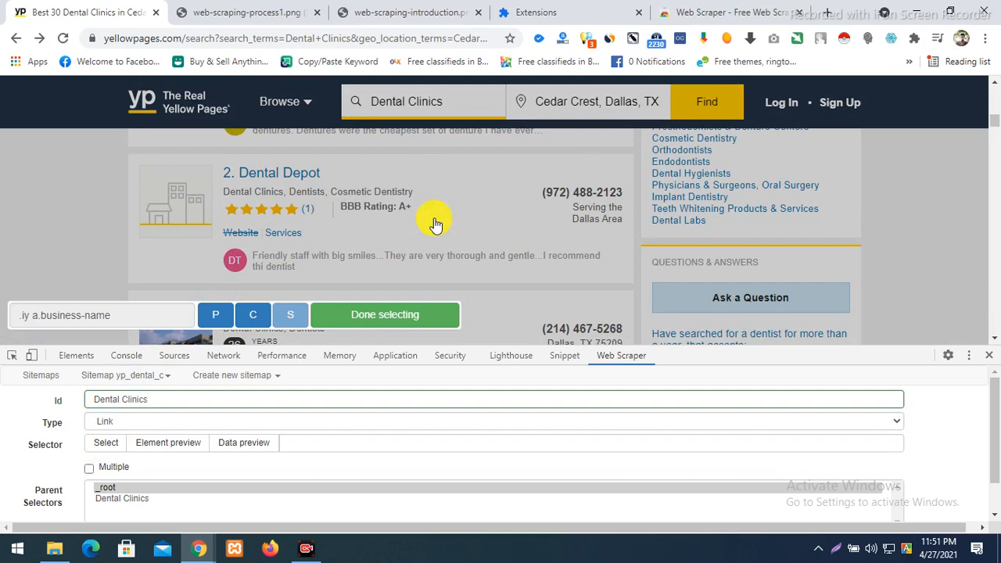
left_click(276, 179)
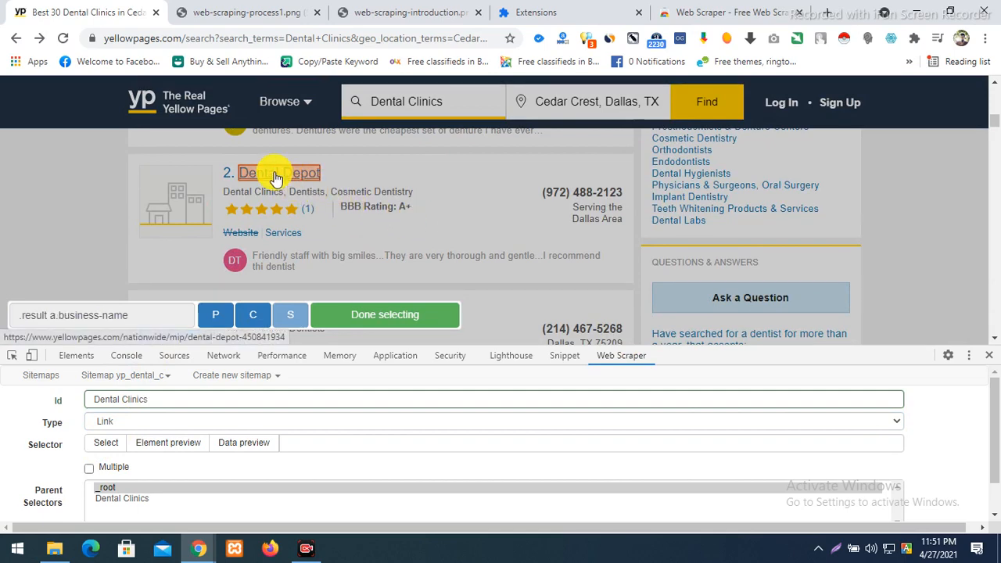
- Check the highlighted business names through the search results and finish the element selection
scroll(435, 201, "up", 3)
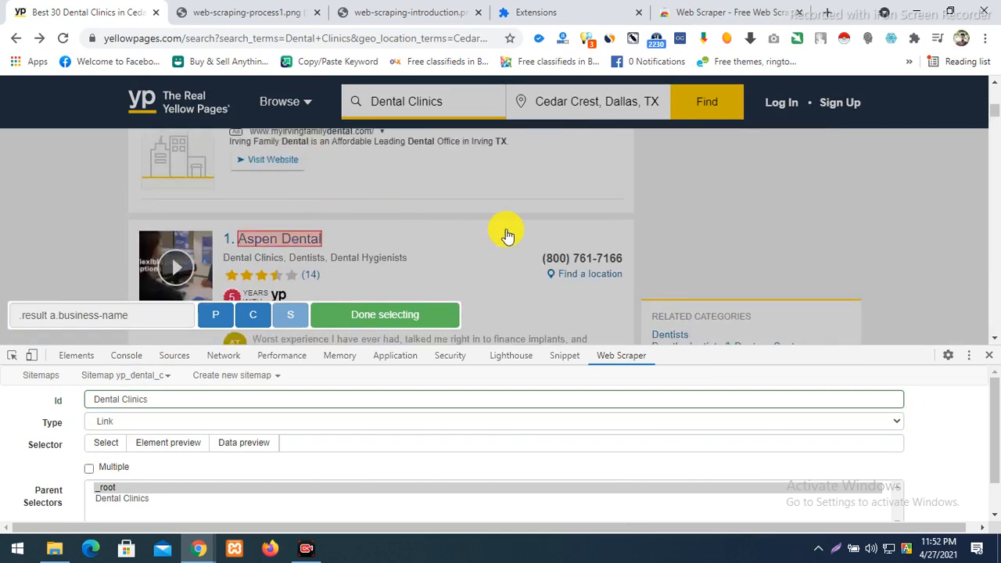
scroll(508, 233, "down", 5)
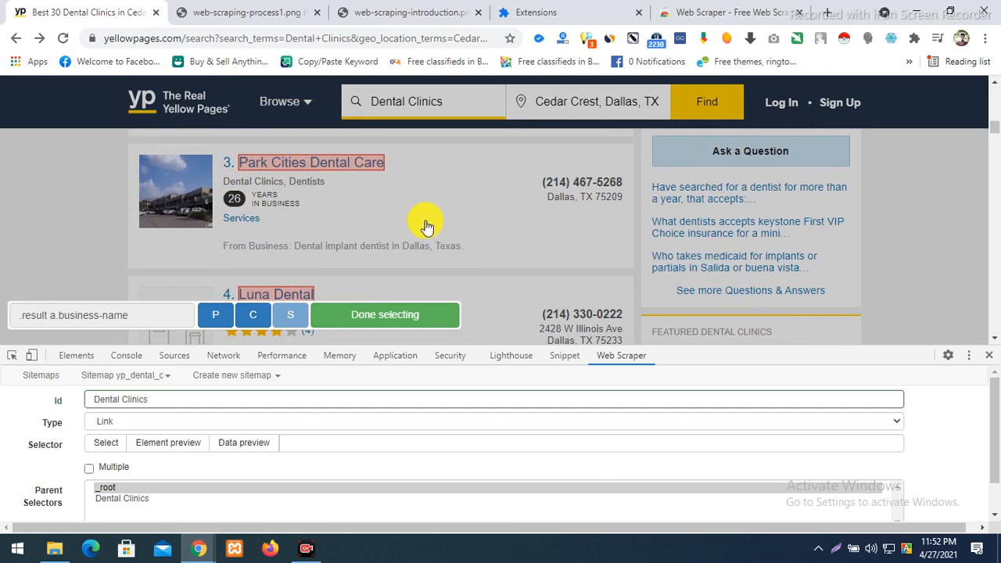
scroll(476, 261, "down", 3)
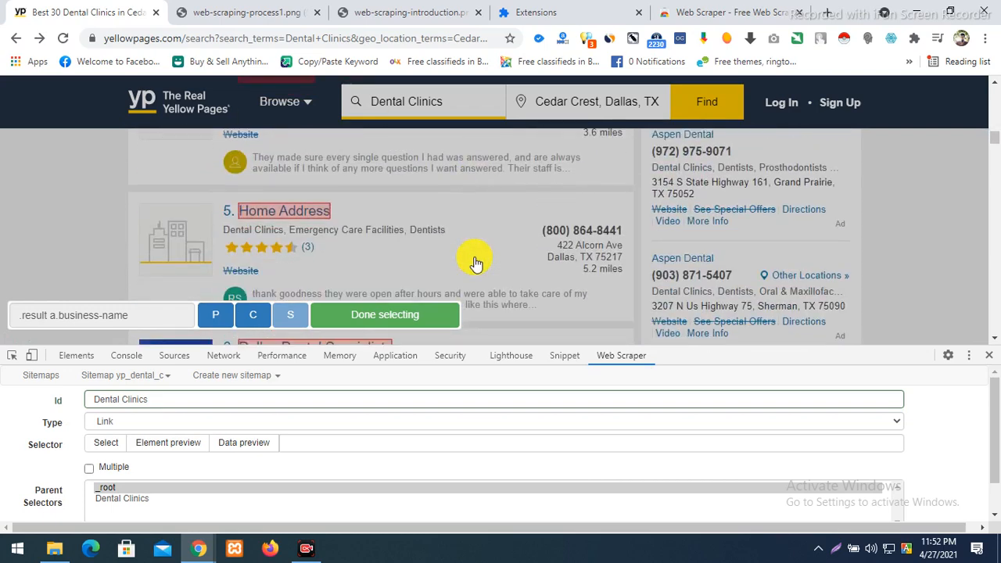
scroll(519, 213, "down", 1)
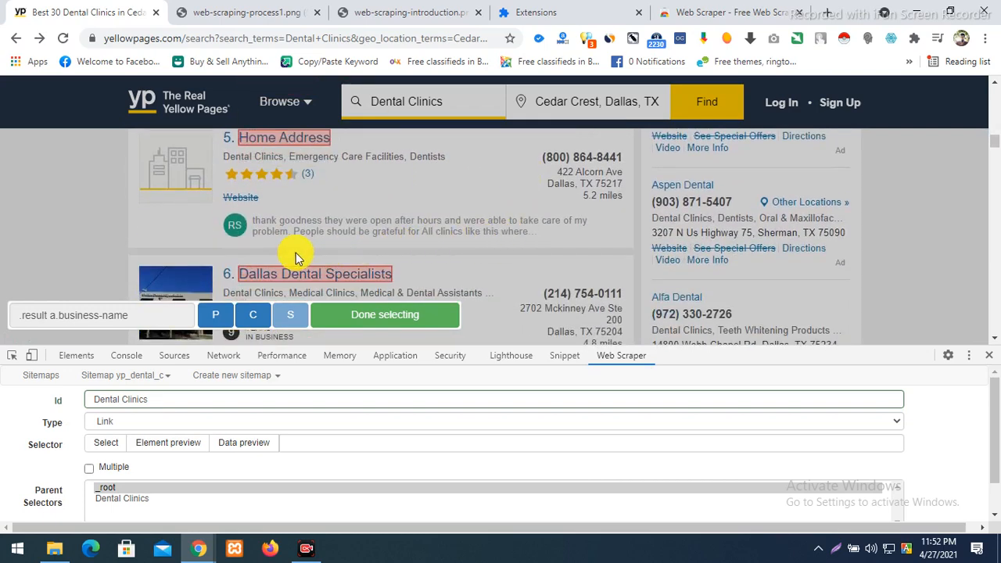
scroll(514, 247, "down", 2)
scroll(514, 251, "down", 4)
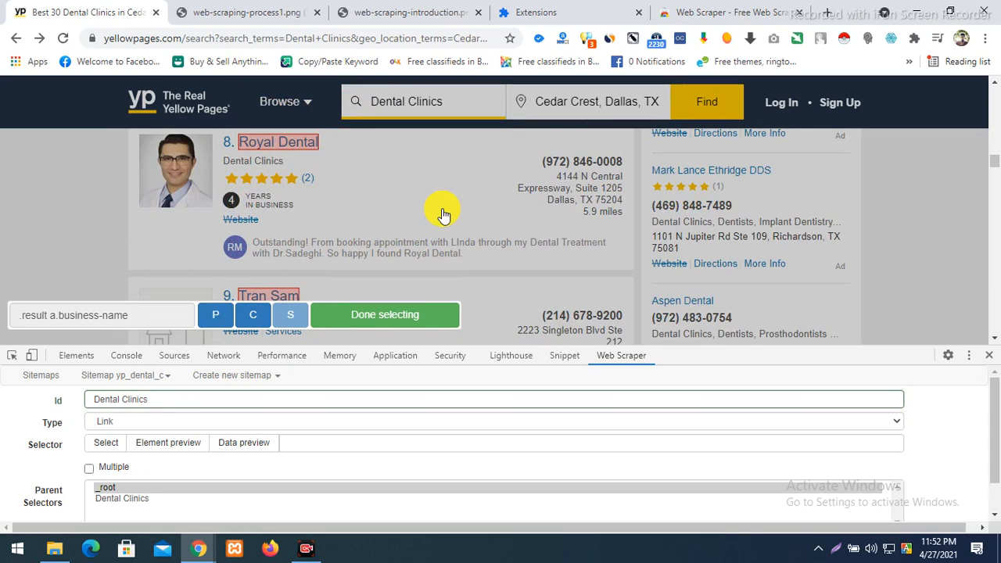
scroll(444, 215, "down", 12)
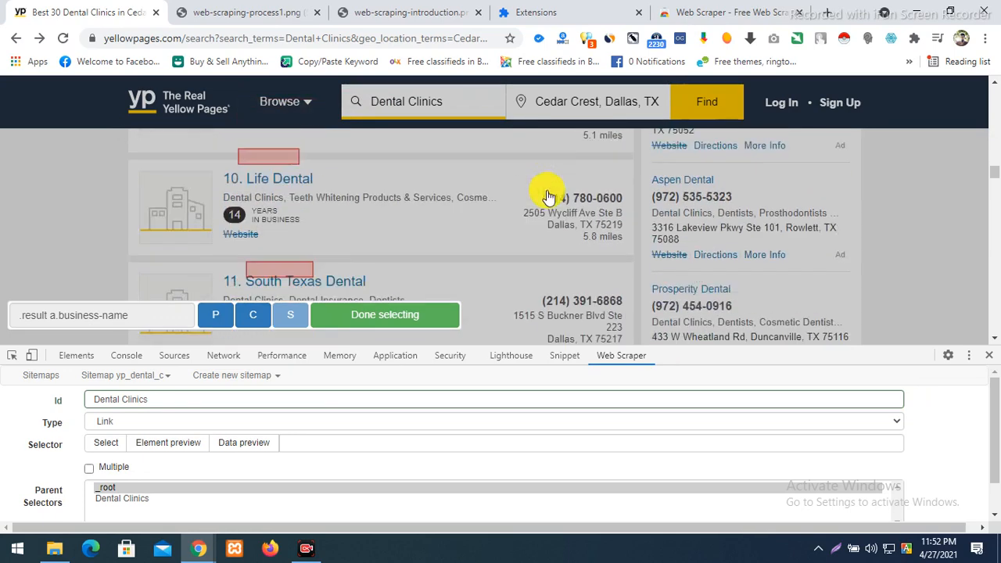
scroll(516, 204, "down", 5)
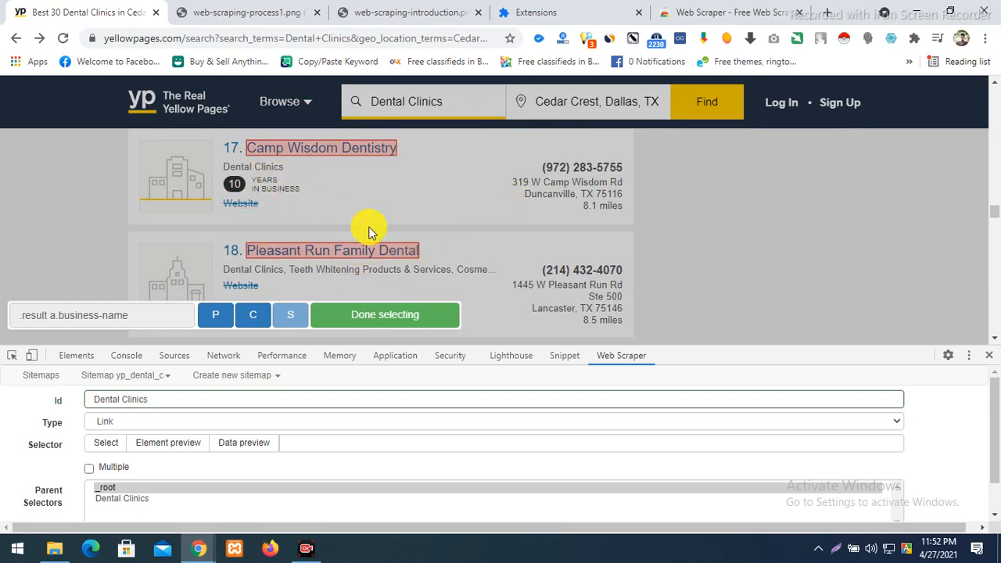
scroll(480, 230, "down", 15)
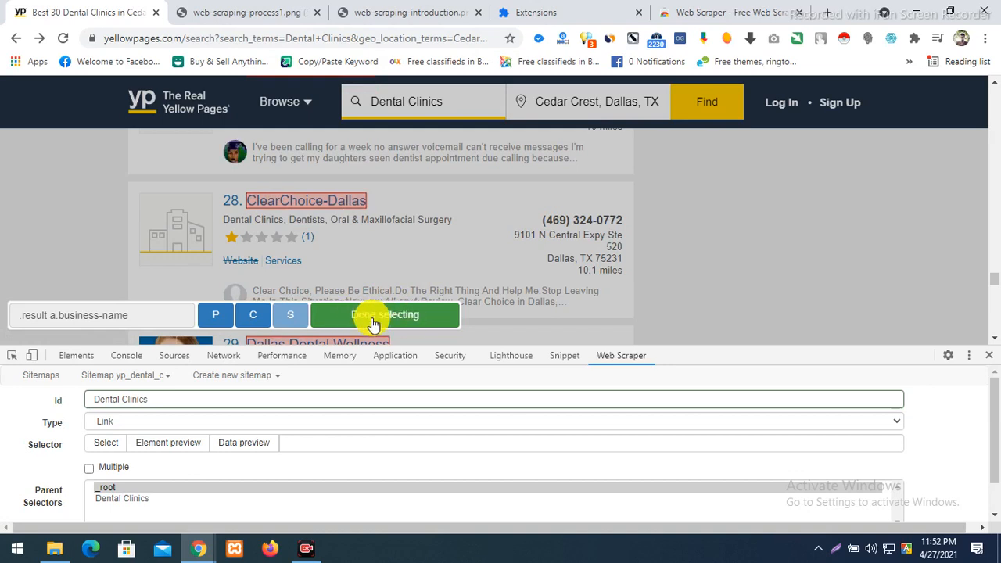
left_click(406, 322)
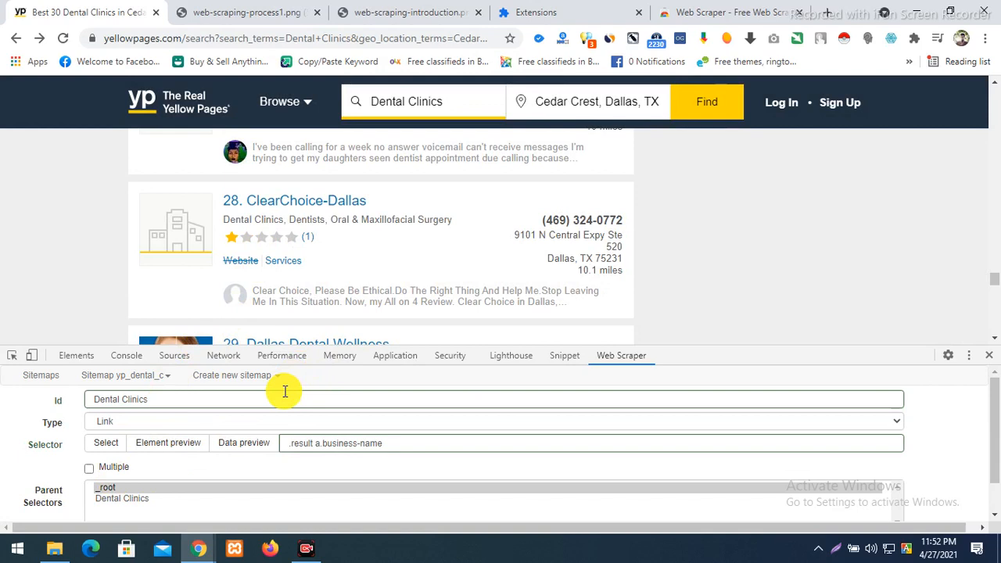
- Enable Multiple for the Dental Clinics selector with _root as its parent, and save the selector
scroll(329, 330, "up", 2)
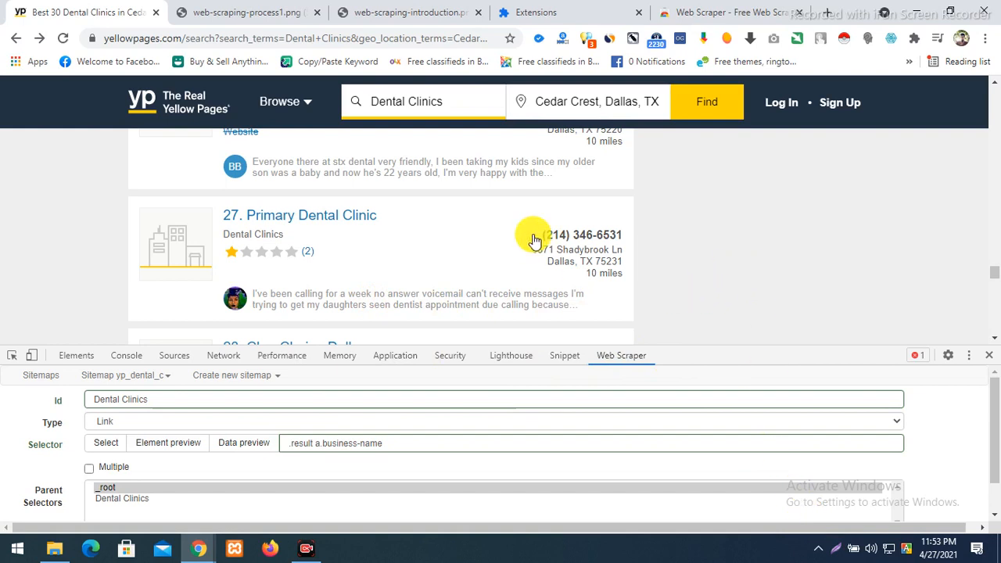
left_click(89, 469)
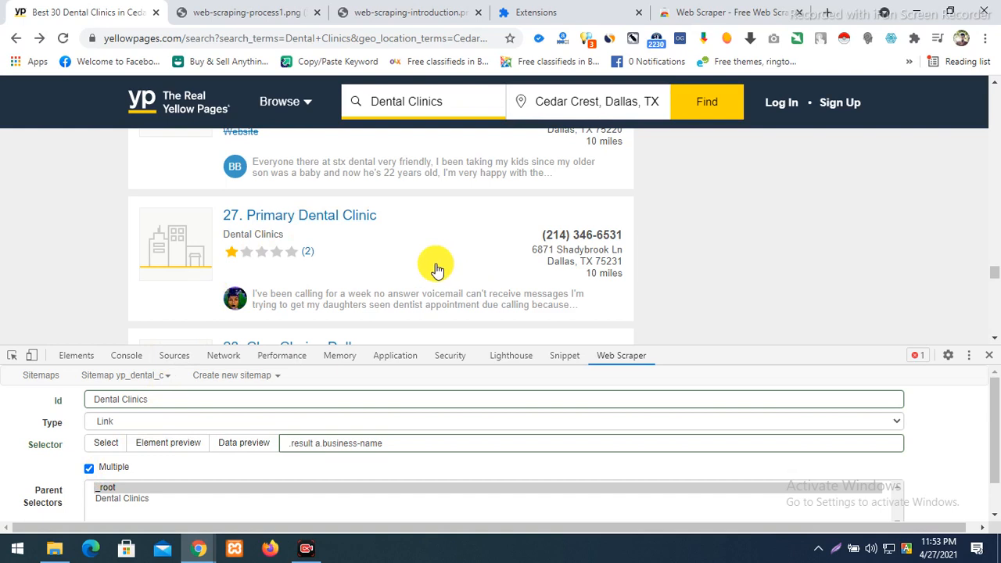
scroll(241, 428, "down", 1)
scroll(241, 429, "down", 1)
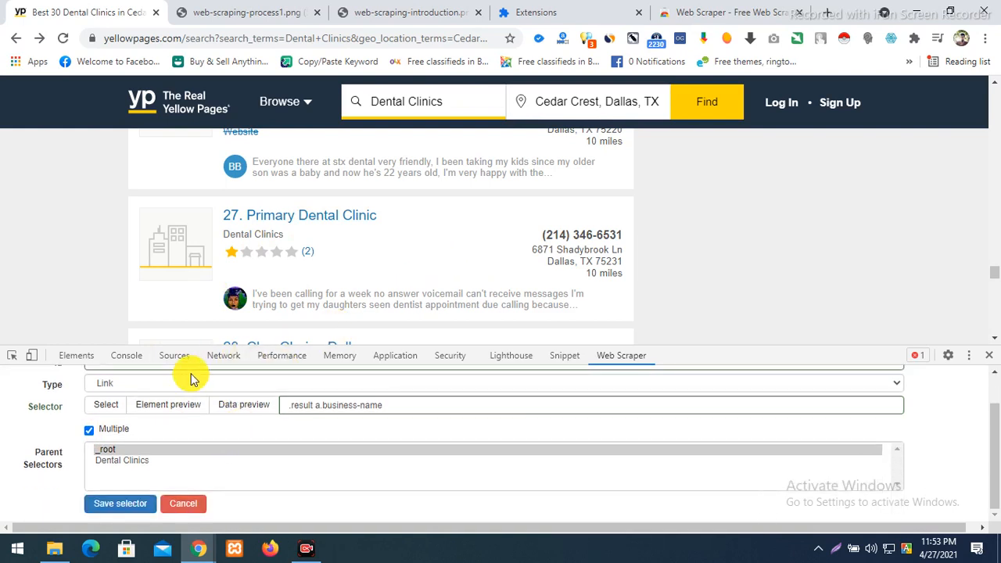
left_click(120, 505)
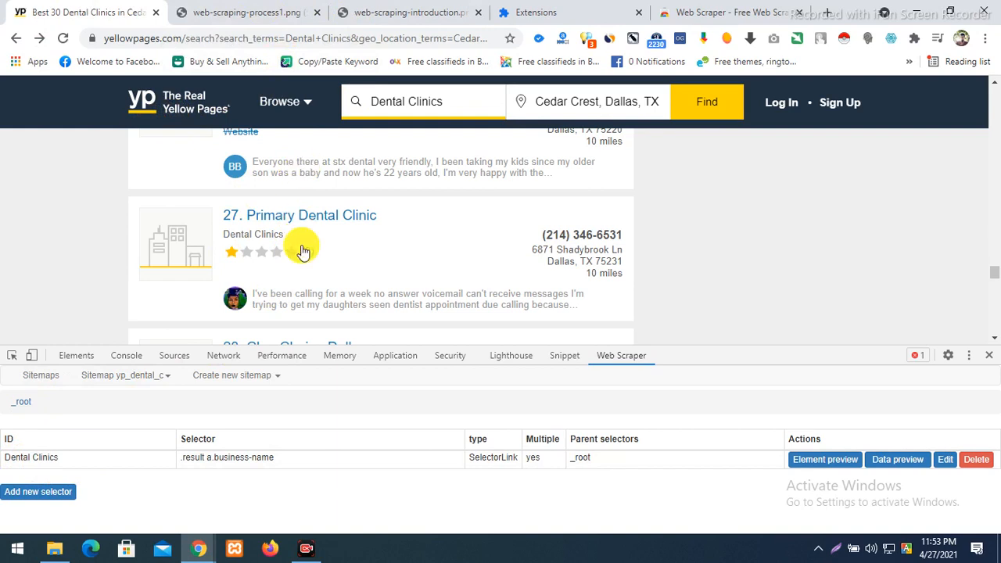
scroll(335, 252, "down", 2)
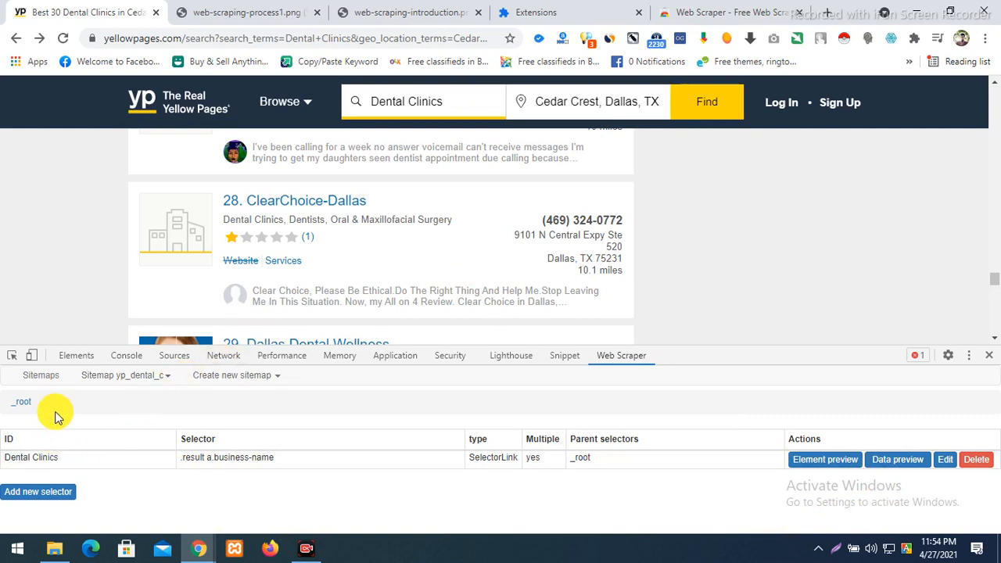
left_click(125, 377)
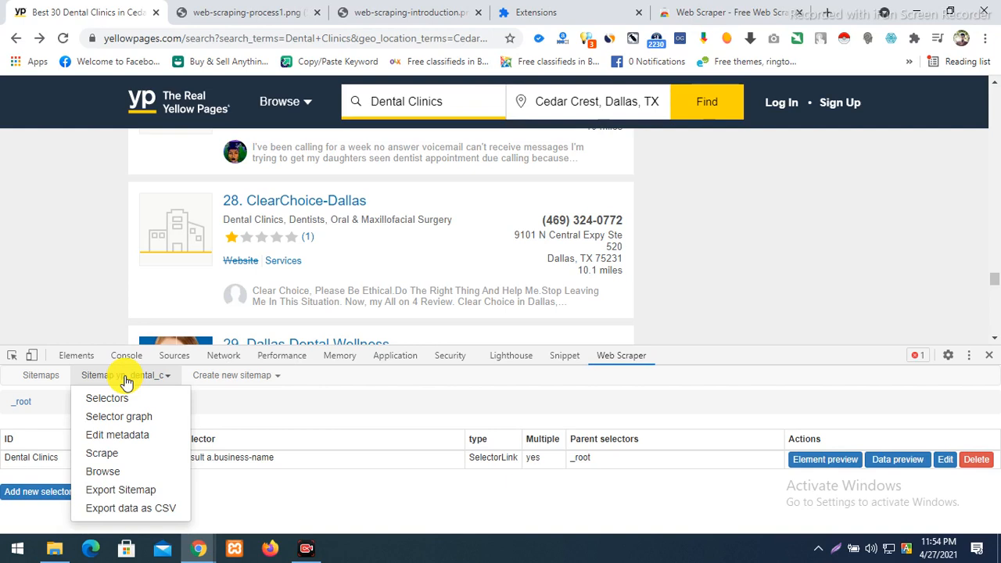
left_click(125, 378)
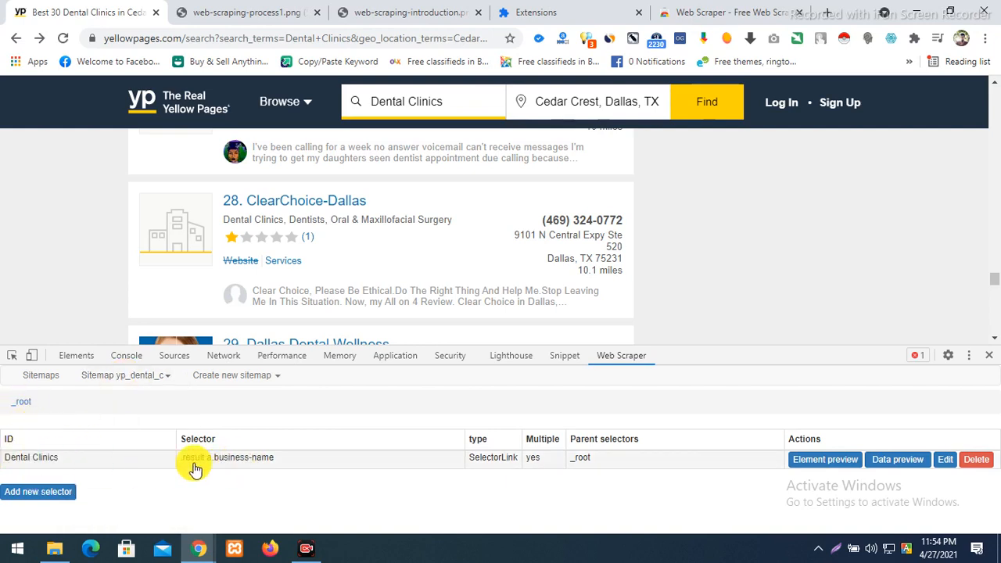
- Start a new selector in the sitemap, enlarge the developer tools pane slightly, and open the Dallas Dental Wellness listing's detail page
left_click(37, 493)
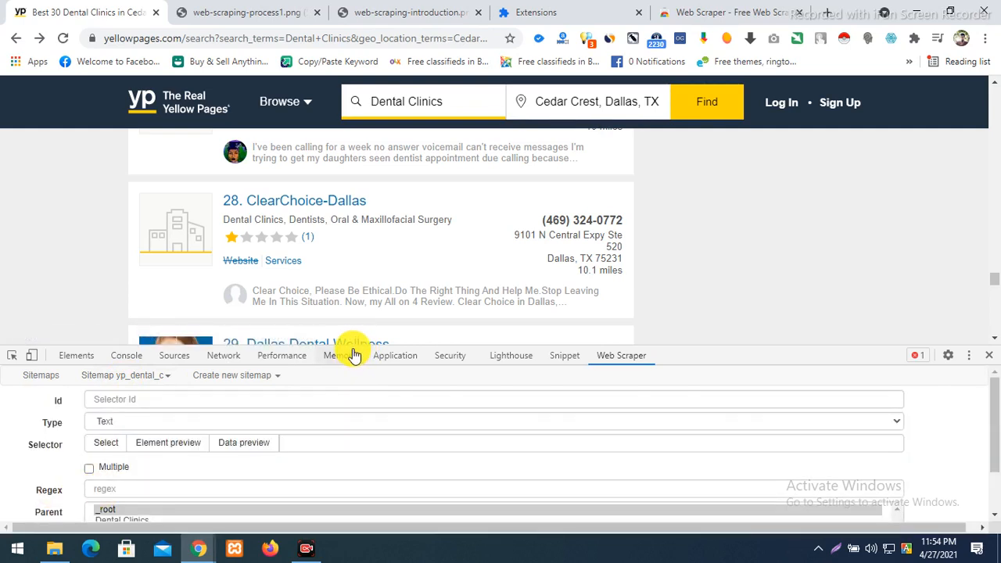
left_click_drag(352, 345, 348, 327)
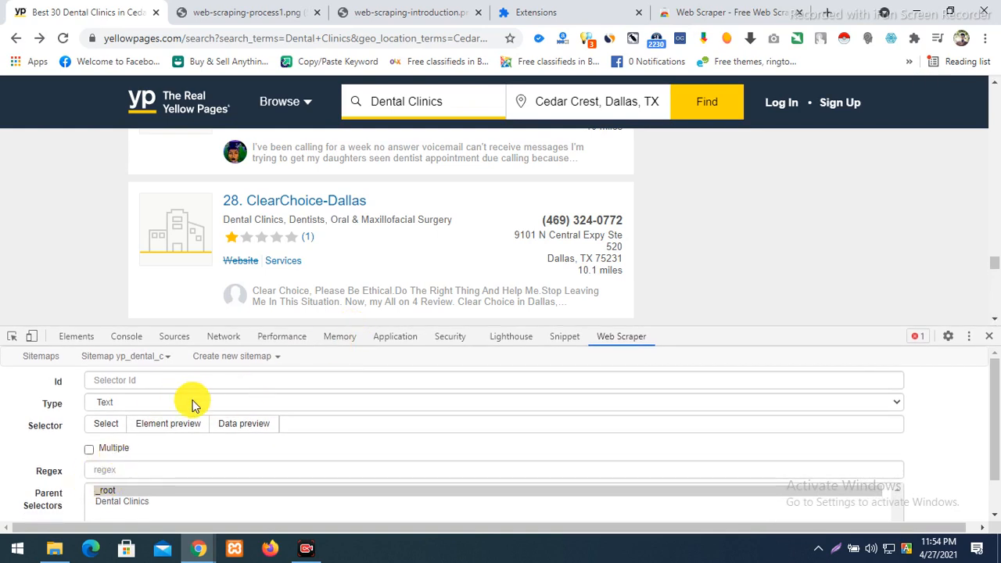
left_click(231, 36)
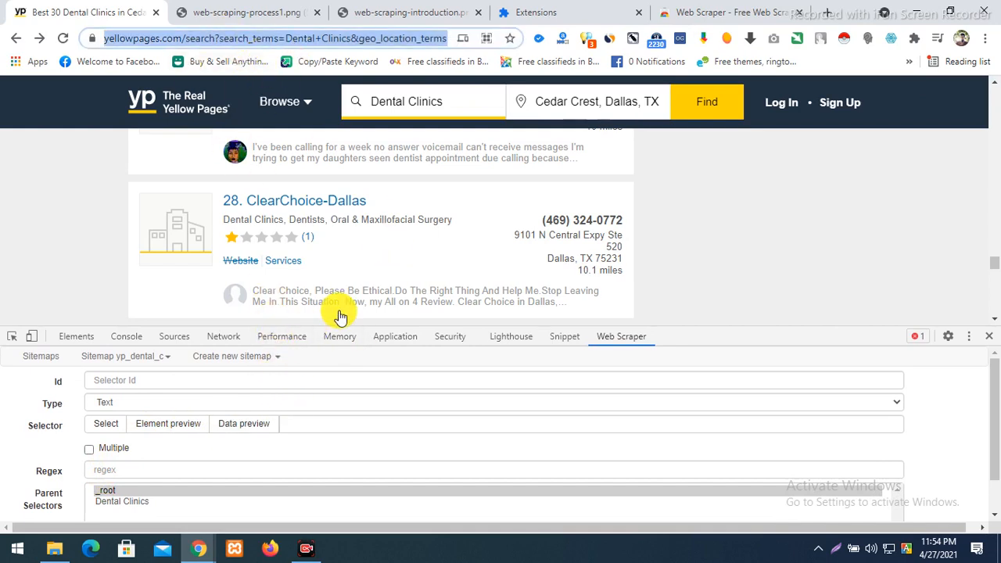
scroll(277, 227, "down", 2)
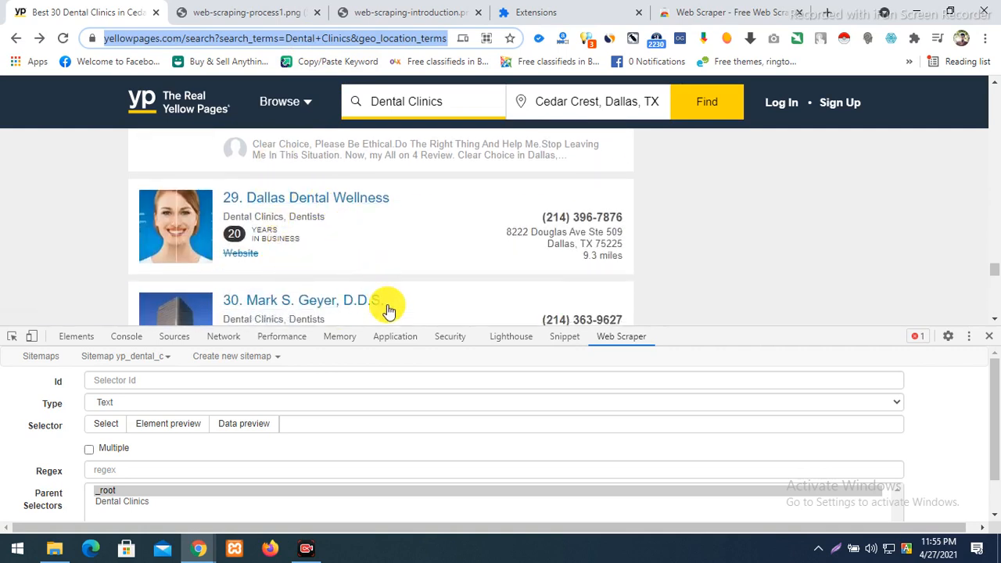
left_click(291, 199)
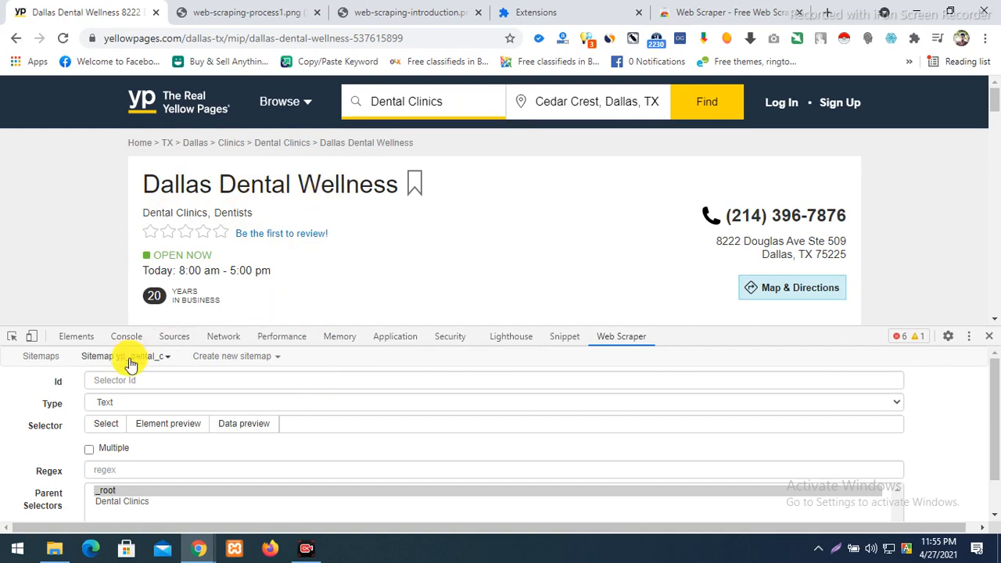
- Give the new selector the Id dc_title
left_click(126, 382)
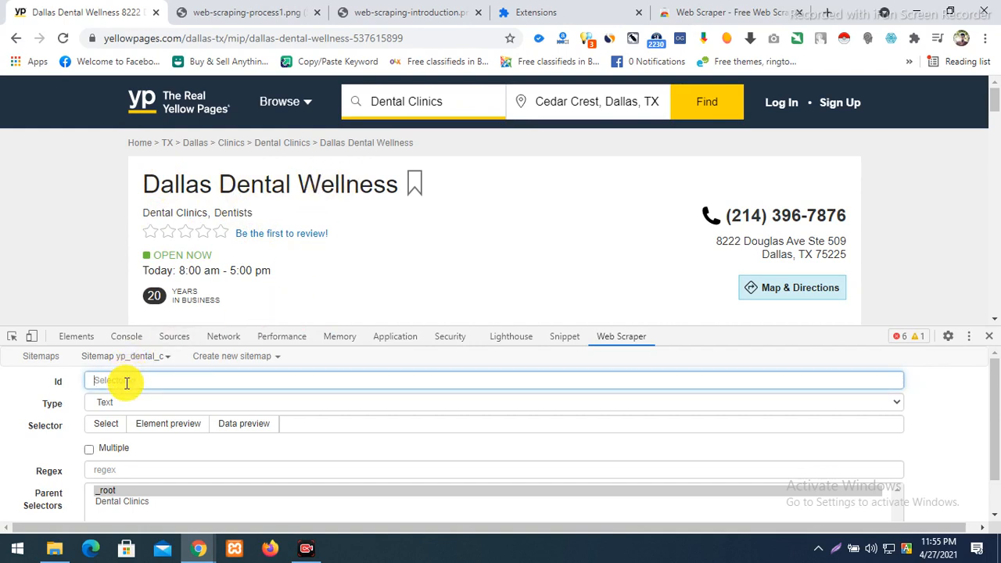
type("dc_")
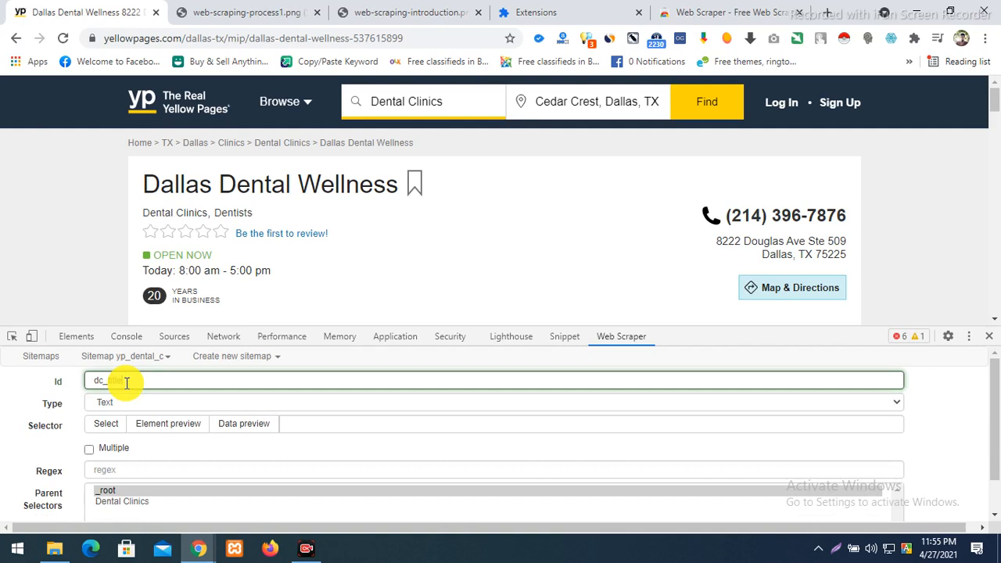
type("title")
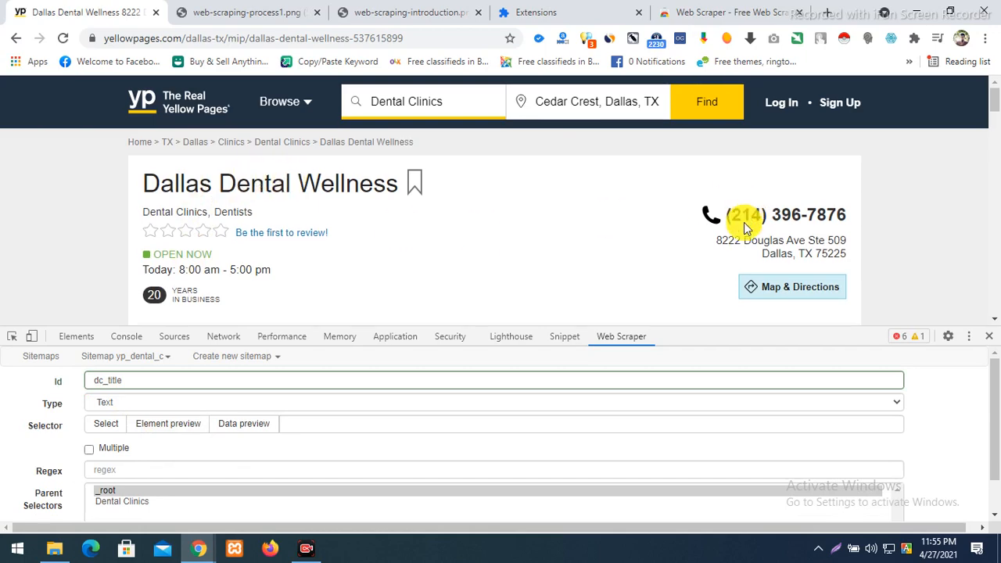
scroll(738, 235, "down", 5)
scroll(743, 266, "up", 5)
scroll(637, 192, "down", 5)
scroll(614, 217, "up", 5)
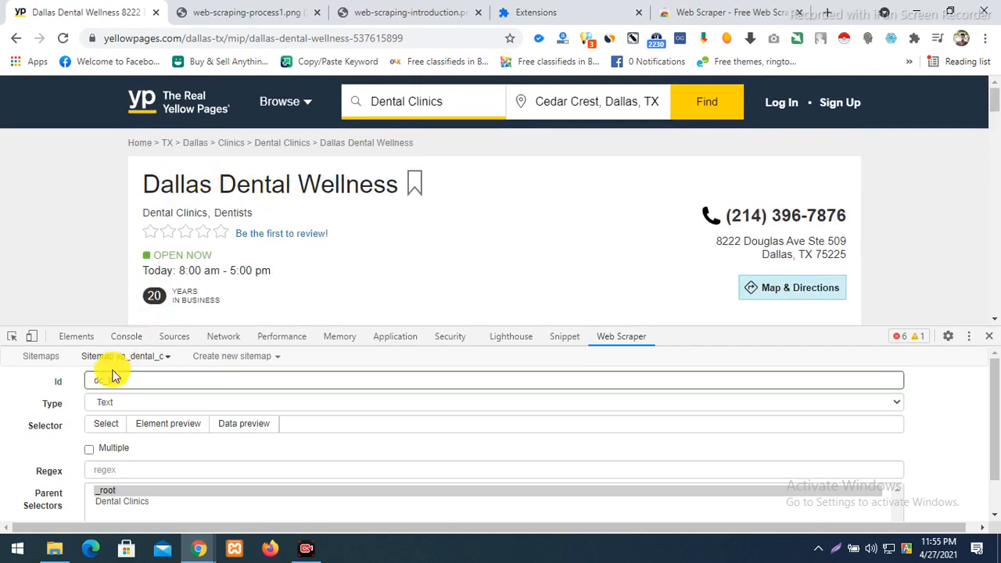
left_click_drag(185, 185, 305, 190)
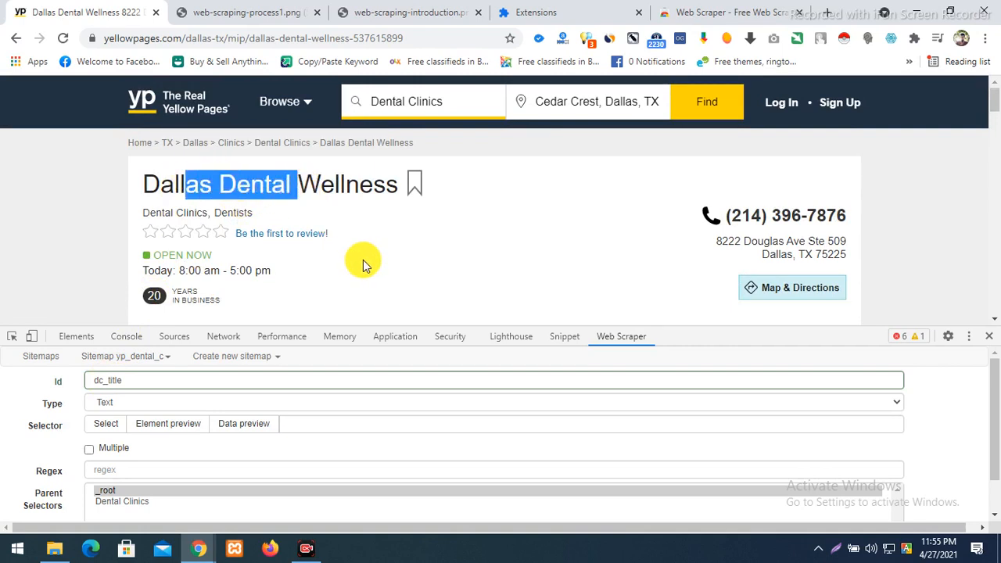
left_click(380, 186)
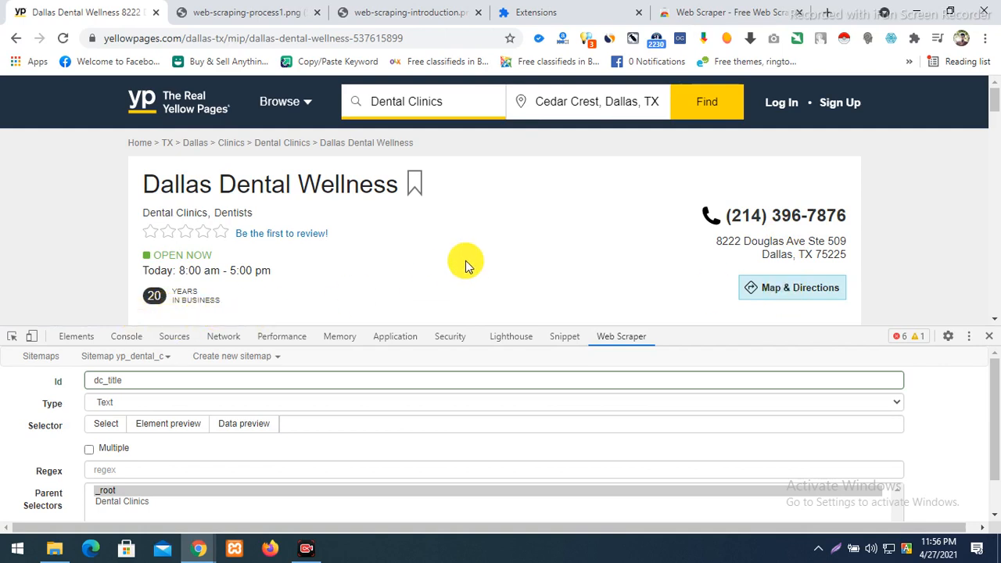
- Keep the dc_title selector's type as Text and pick the Dallas Dental Wellness heading as its element
left_click(109, 405)
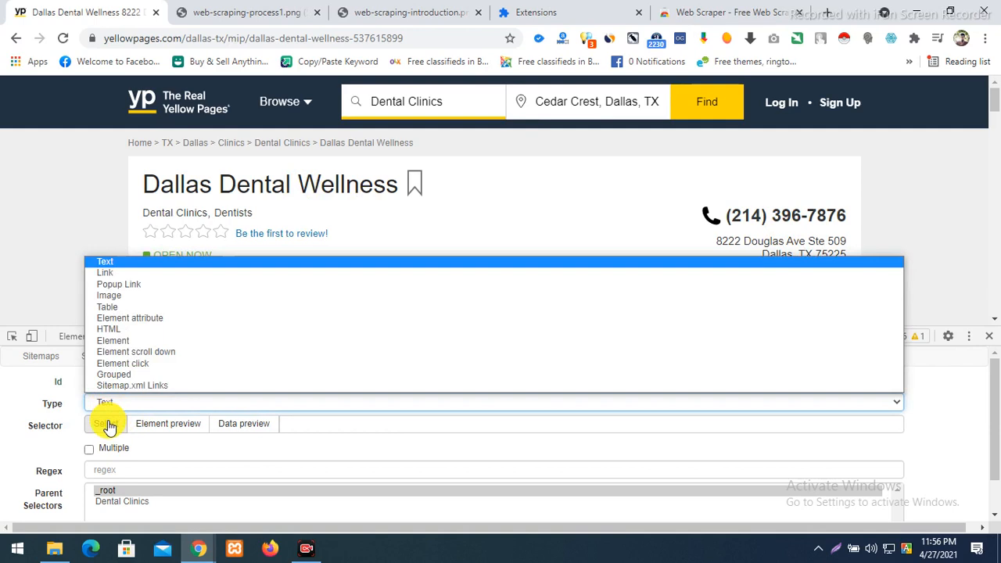
left_click(110, 424)
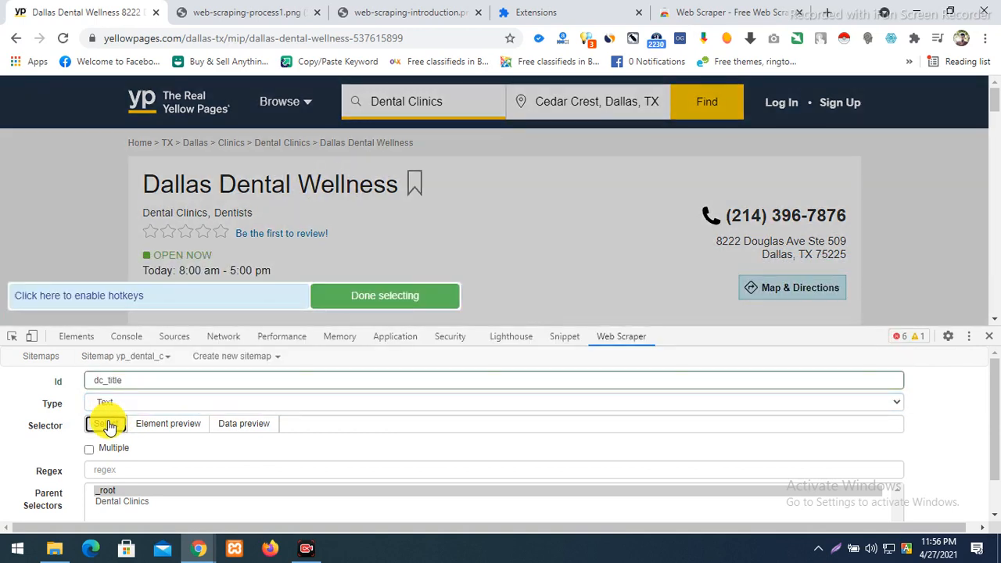
left_click(208, 185)
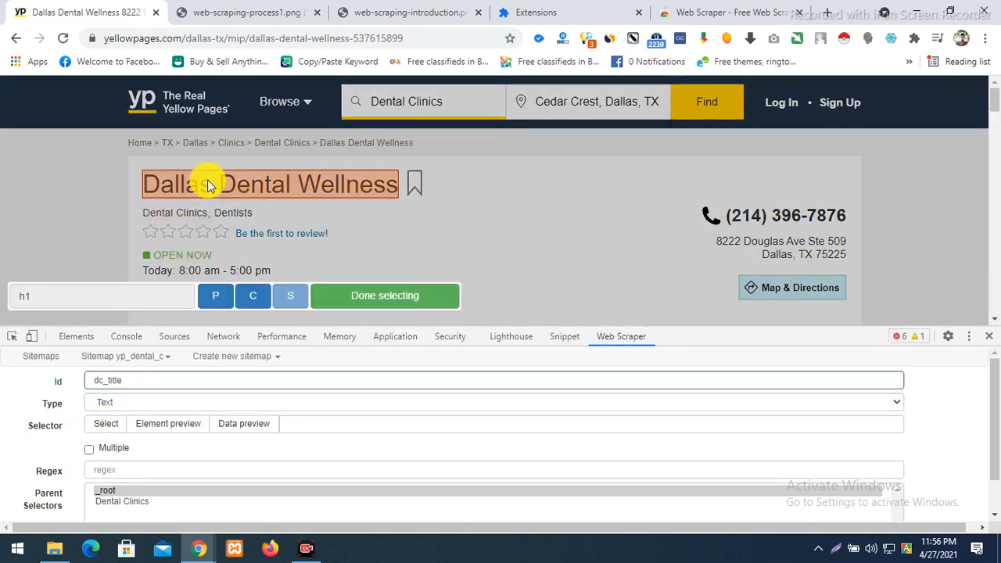
left_click(382, 302)
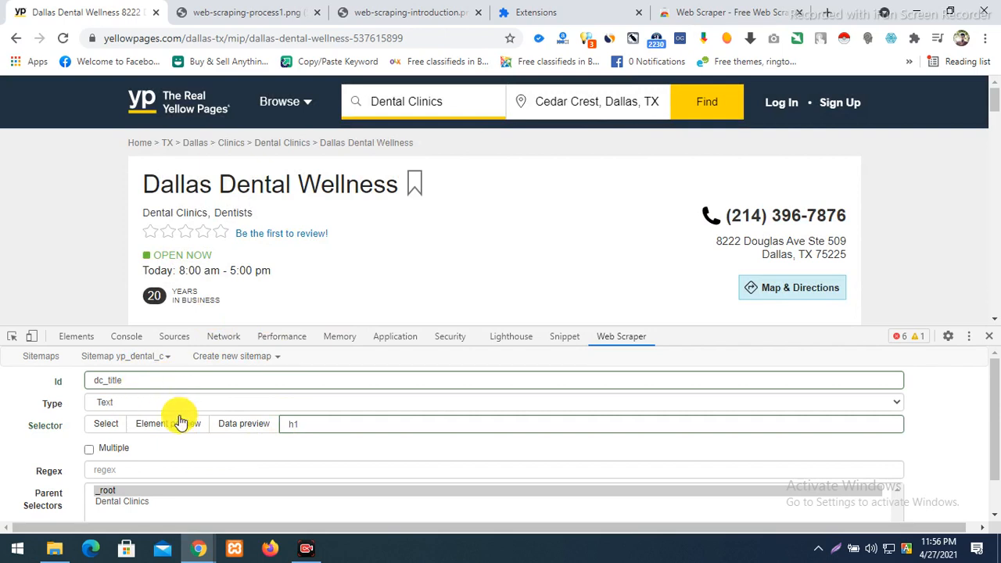
- Set Dental Clinics as the parent of the dc_title selector and save the selector
scroll(164, 449, "down", 2)
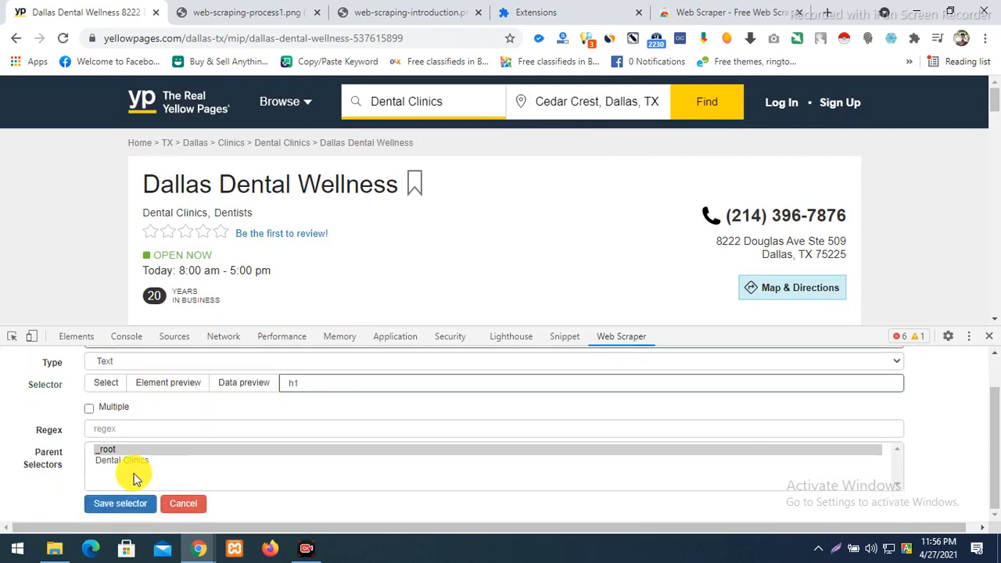
left_click(113, 463)
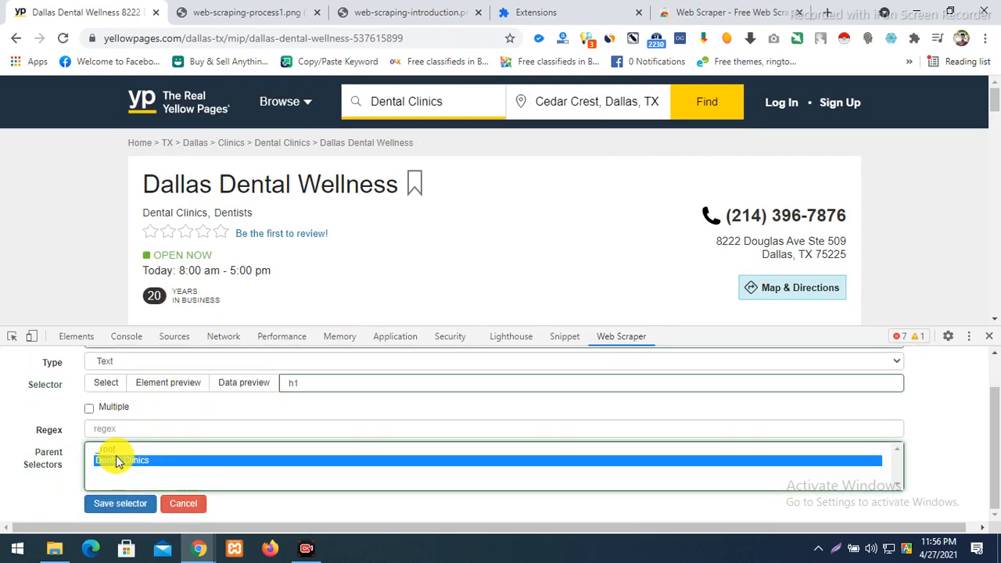
left_click(109, 461)
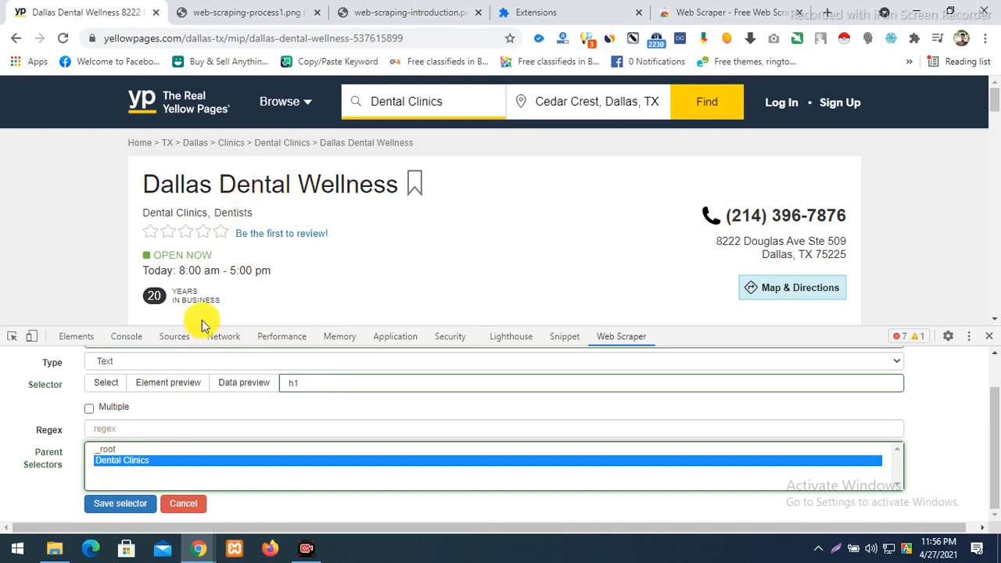
scroll(152, 391, "up", 1)
scroll(139, 384, "down", 1)
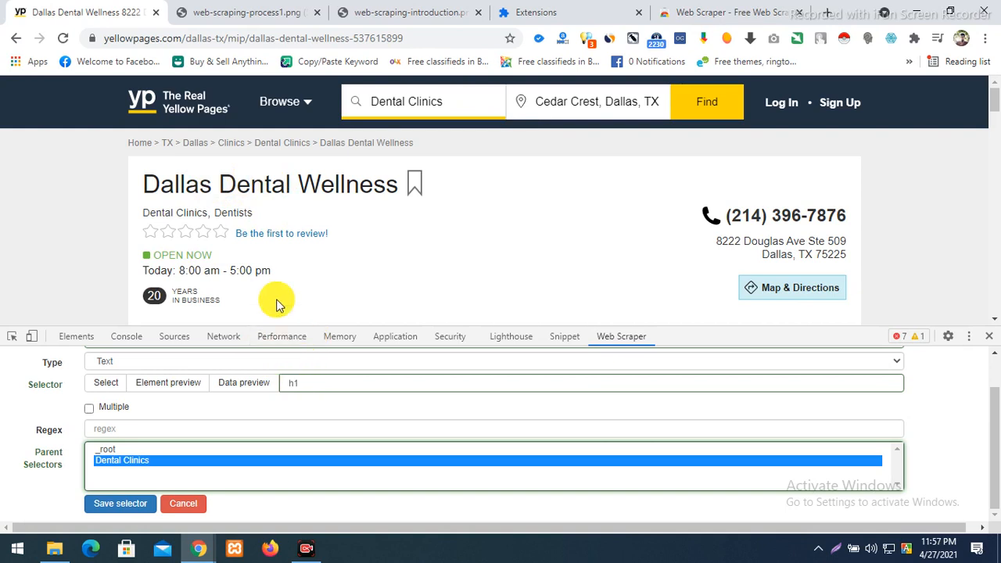
left_click(117, 503)
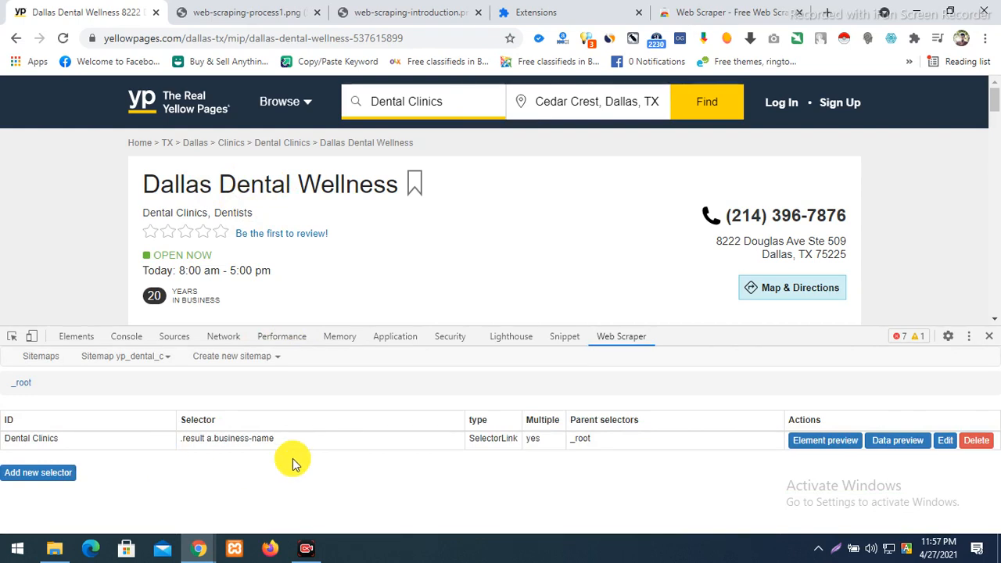
- Open the Dental Clinics selector level, return to _root, and open Dental Clinics again to view its child selectors
left_click(62, 445)
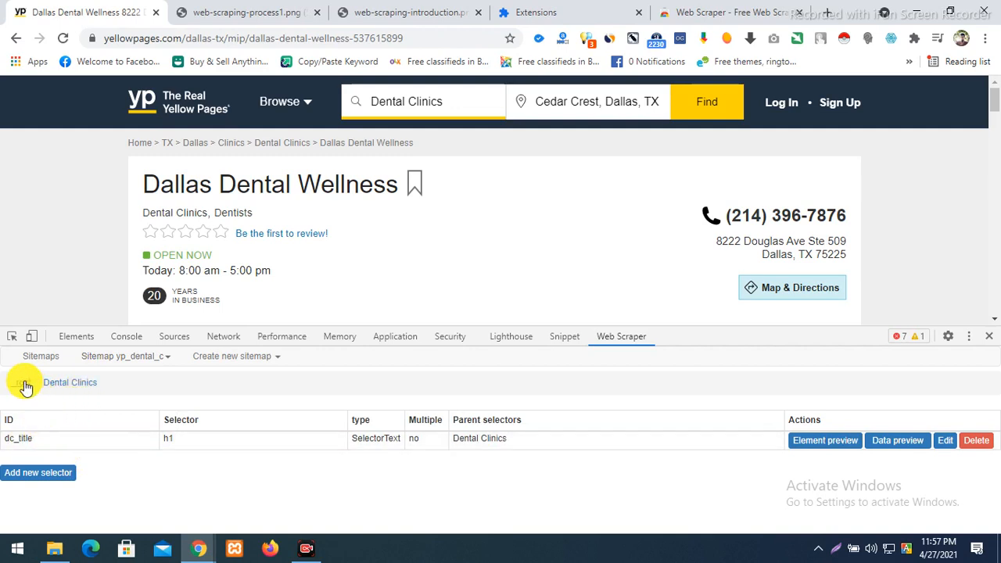
left_click(26, 384)
left_click(45, 441)
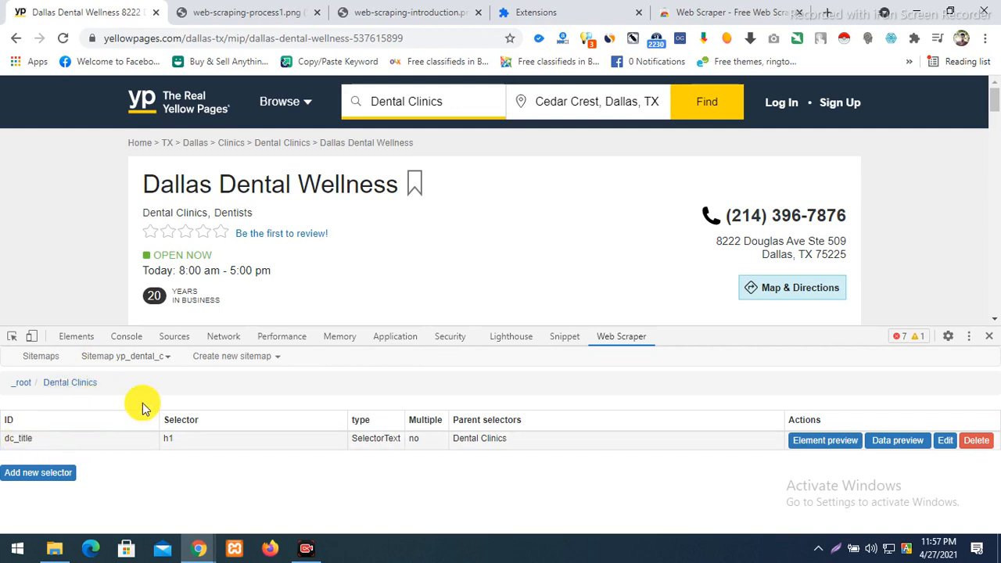
- Add a new Text selector under Dental Clinics with the Id dc_phone
left_click(33, 474)
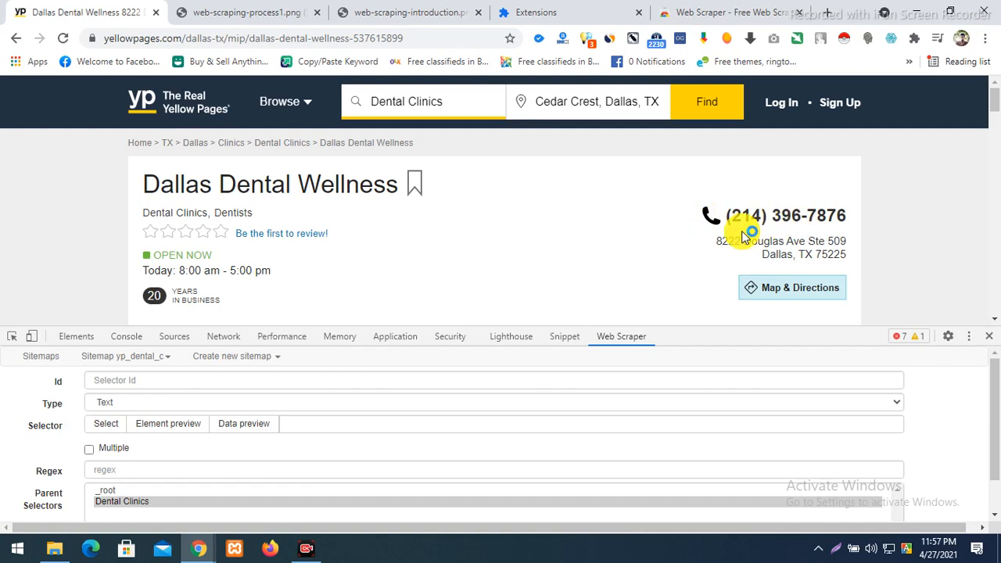
left_click(114, 404)
left_click(114, 403)
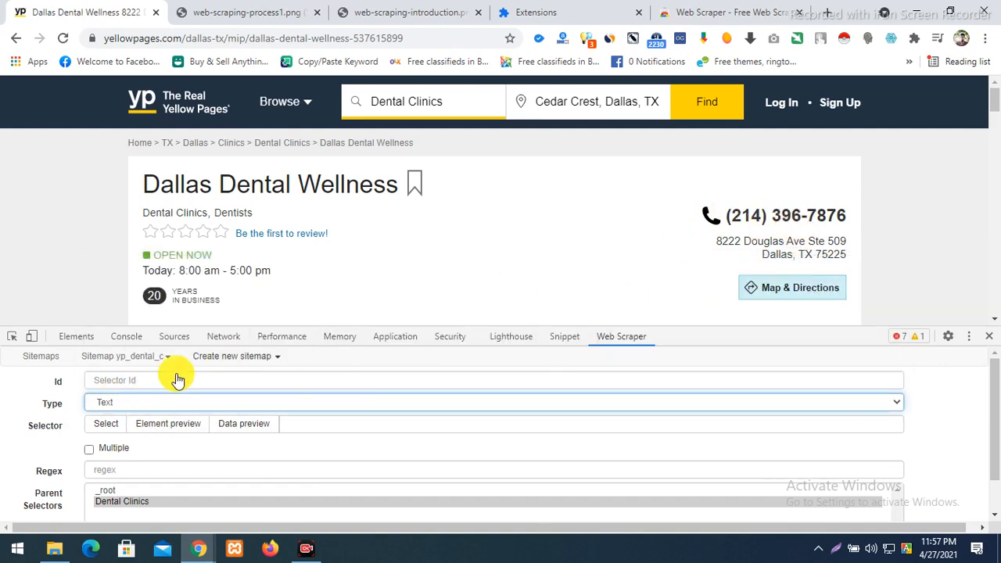
left_click(140, 384)
type("dc_")
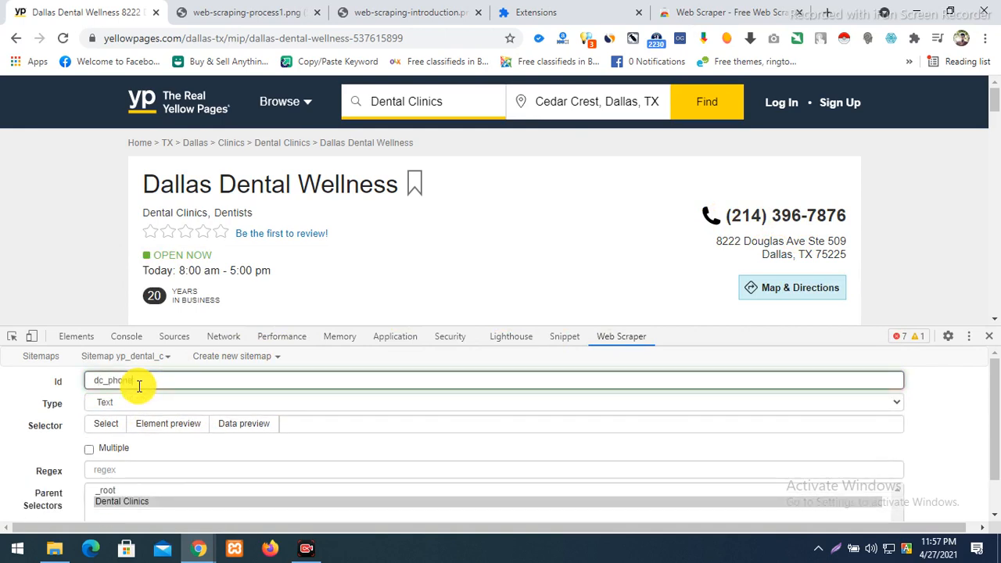
type("phone")
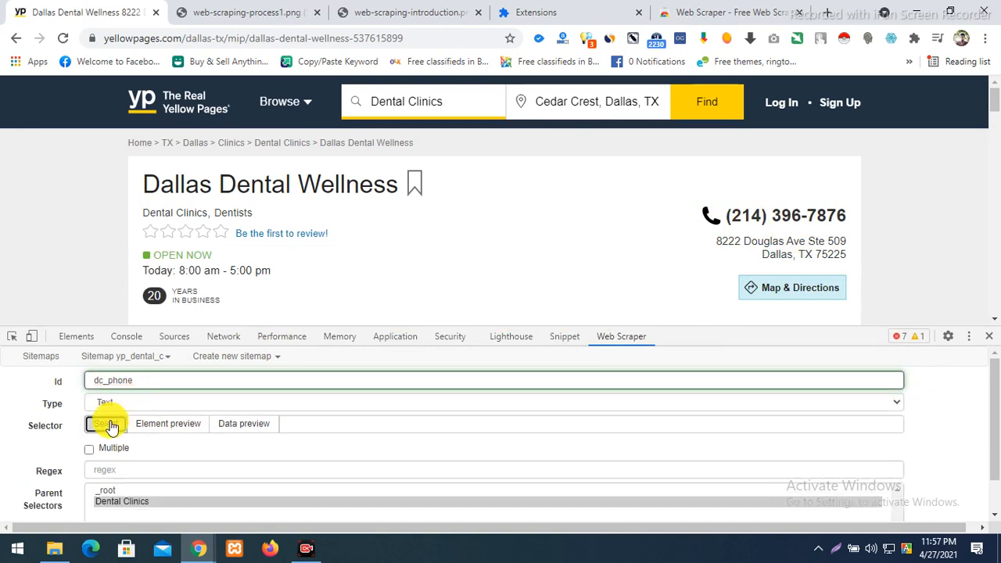
- Pick the clinic's phone number on the page as the dc_phone element and save the selector
left_click(104, 424)
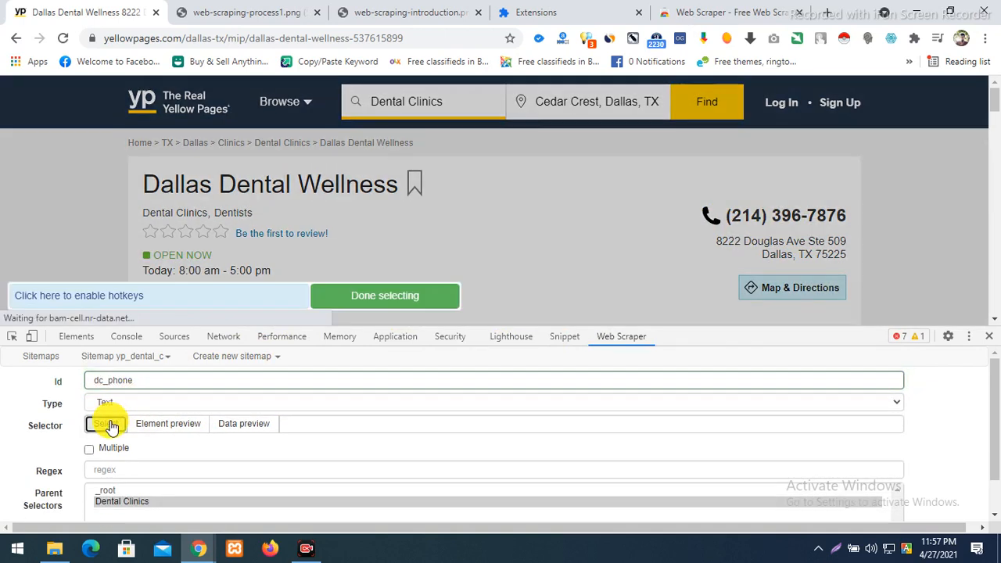
left_click(792, 215)
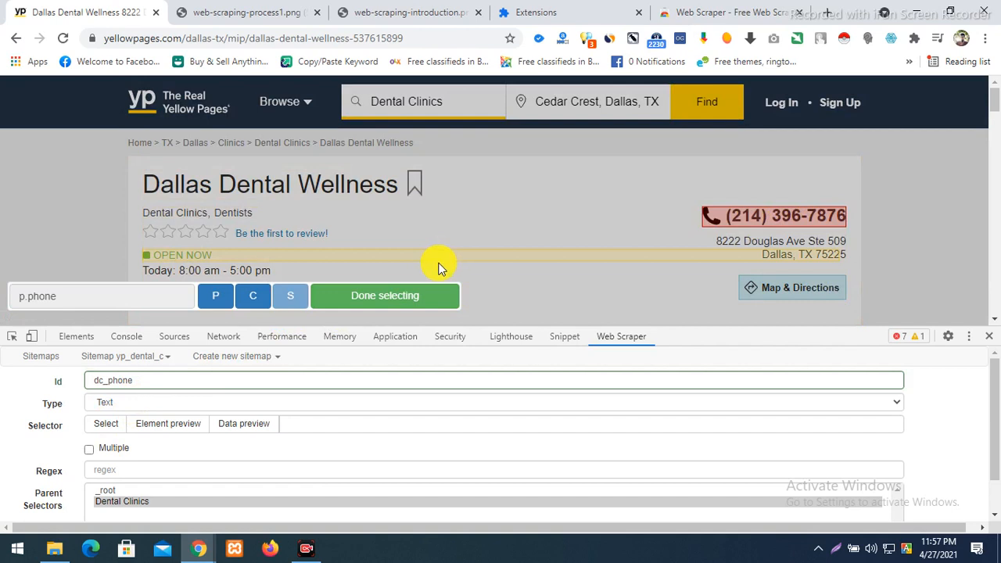
left_click(386, 296)
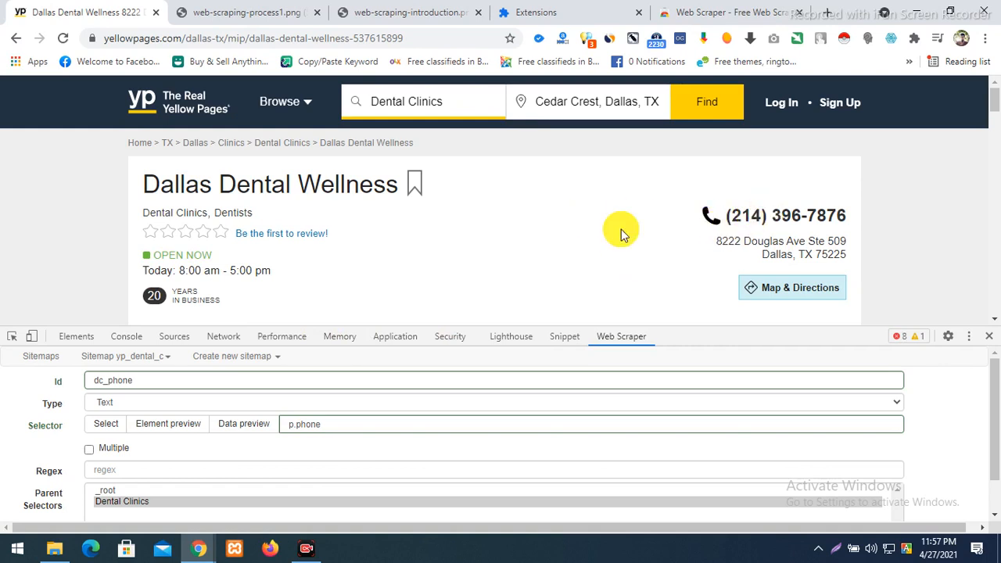
scroll(215, 466, "down", 1)
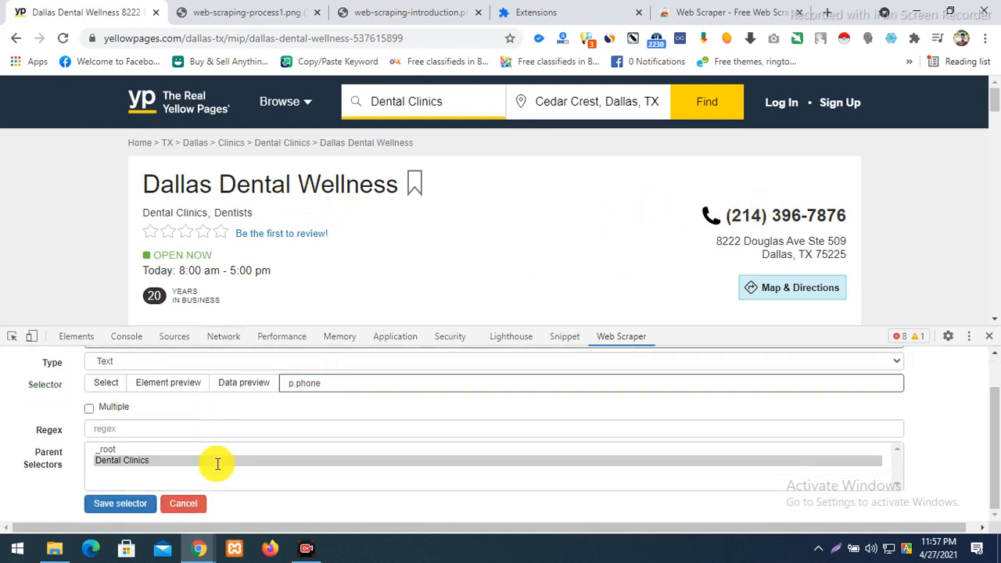
left_click(106, 510)
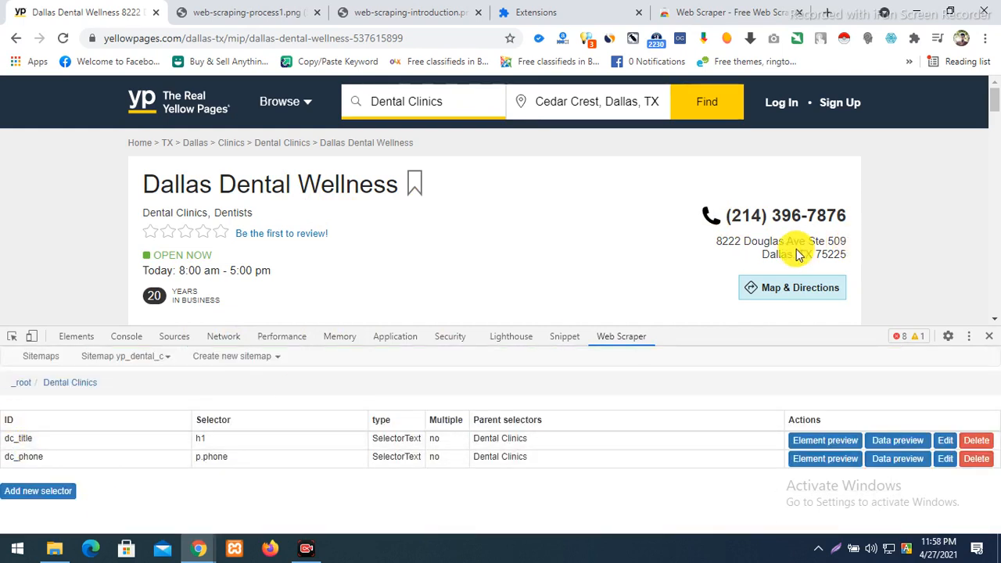
- Add a new Text selector under Dental Clinics with the Id dc_address
left_click(49, 493)
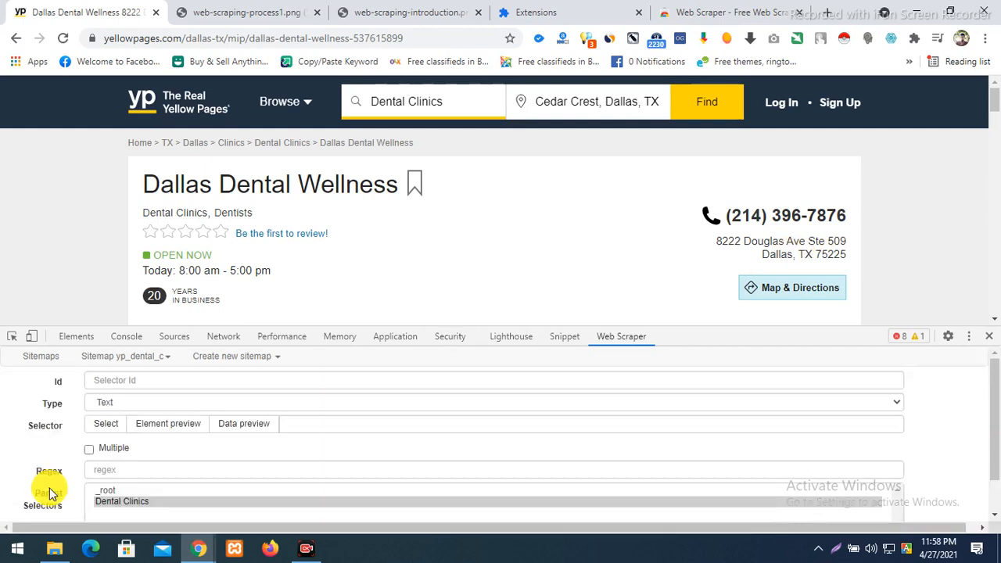
left_click(139, 380)
type("dc_address")
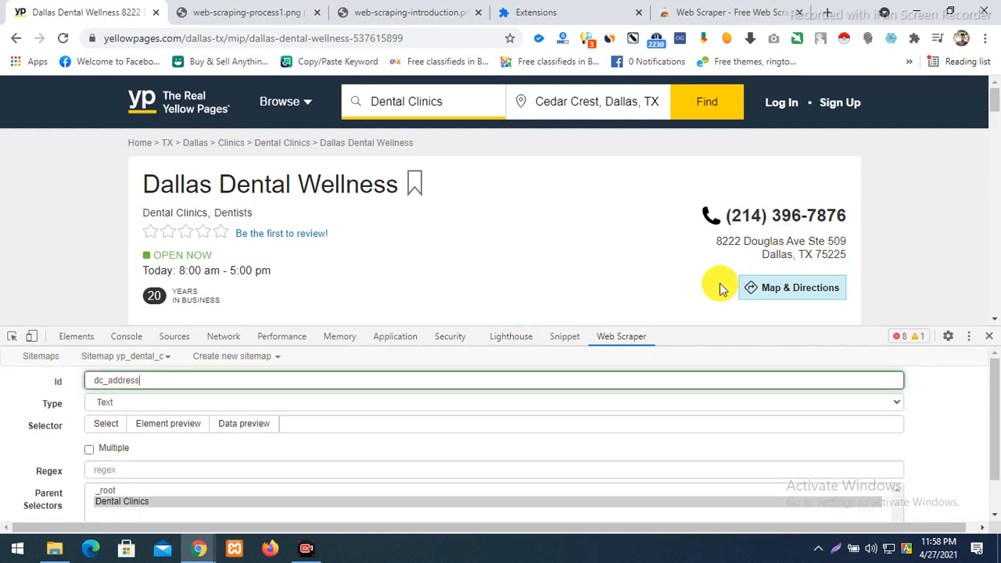
left_click(107, 405)
left_click(107, 406)
left_click(108, 407)
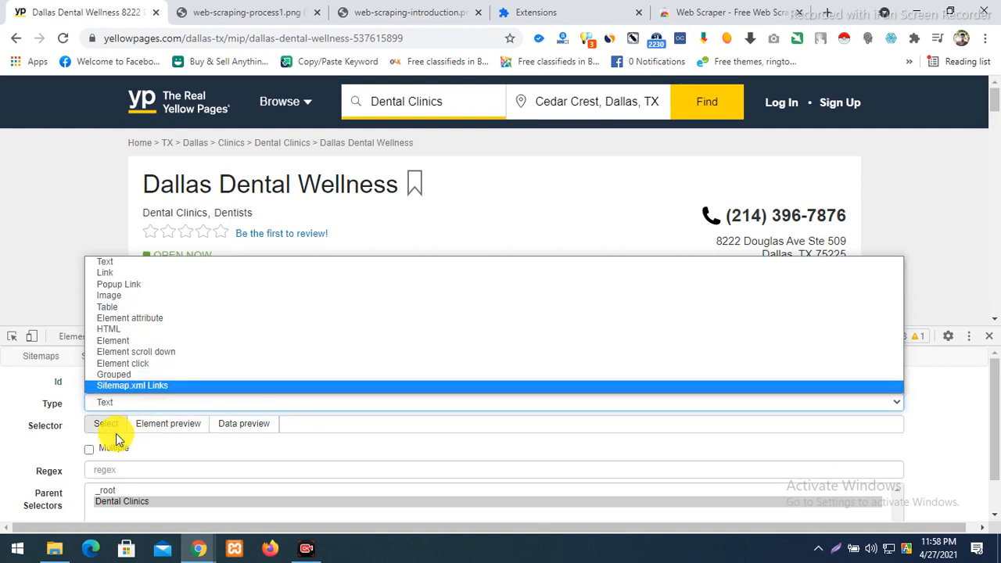
left_click(110, 405)
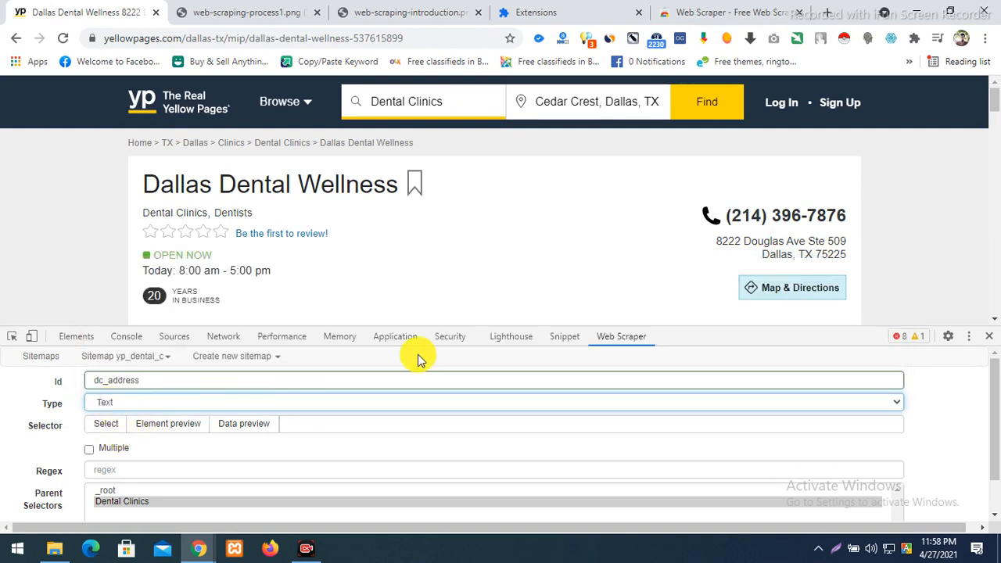
- Pick the clinic's street address block on the page as the dc_address element and save the selector
left_click(106, 424)
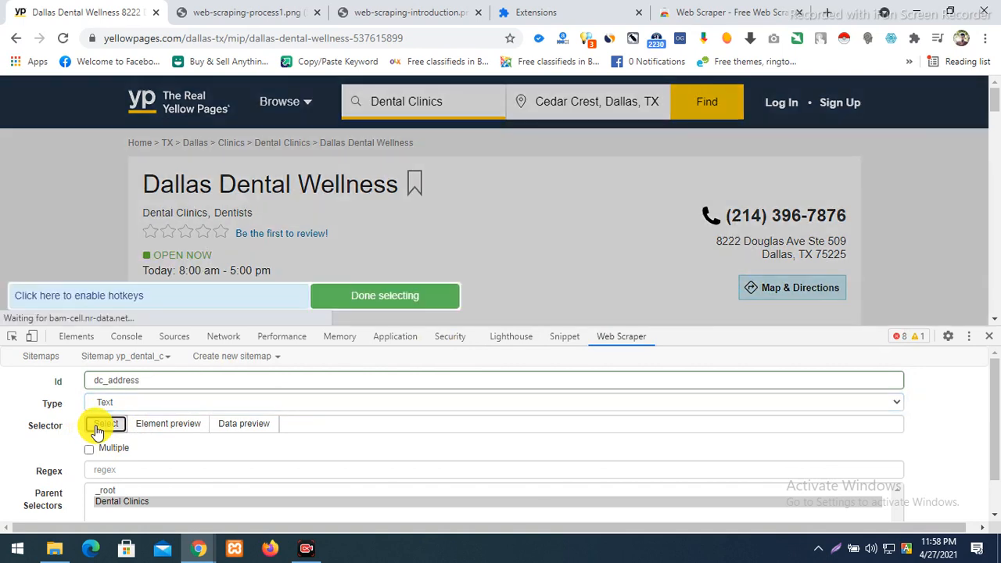
left_click(777, 254)
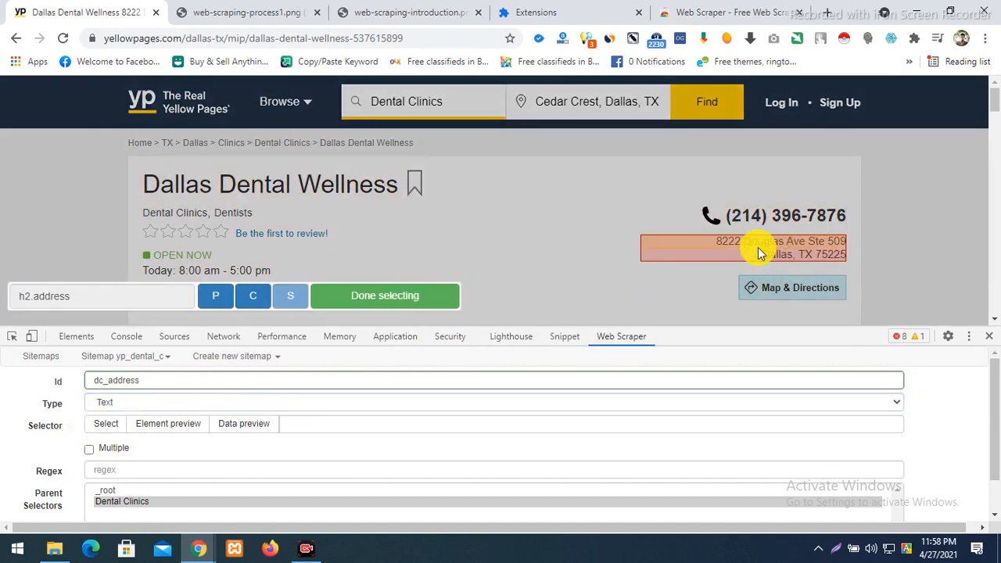
left_click(344, 301)
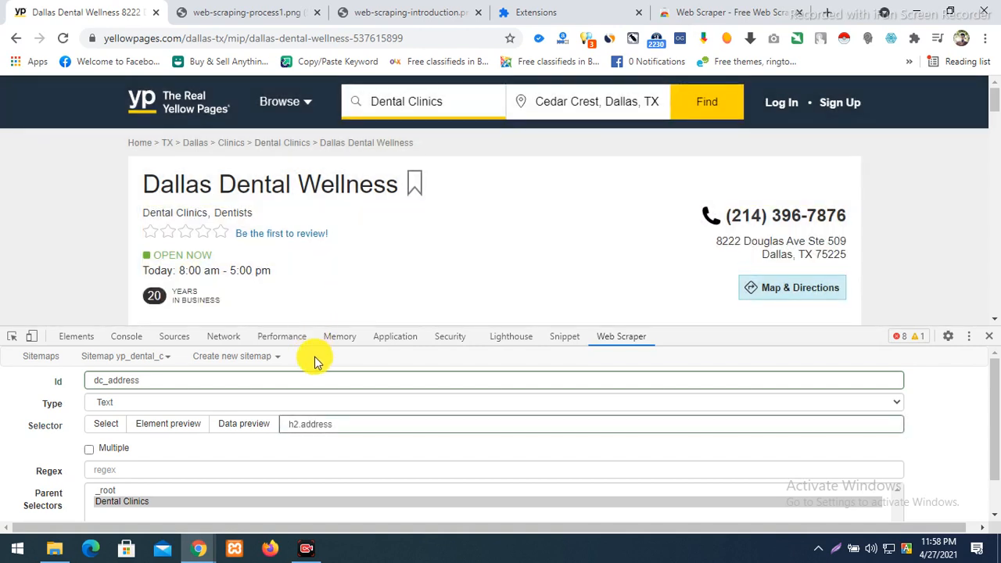
scroll(313, 368, "down", 1)
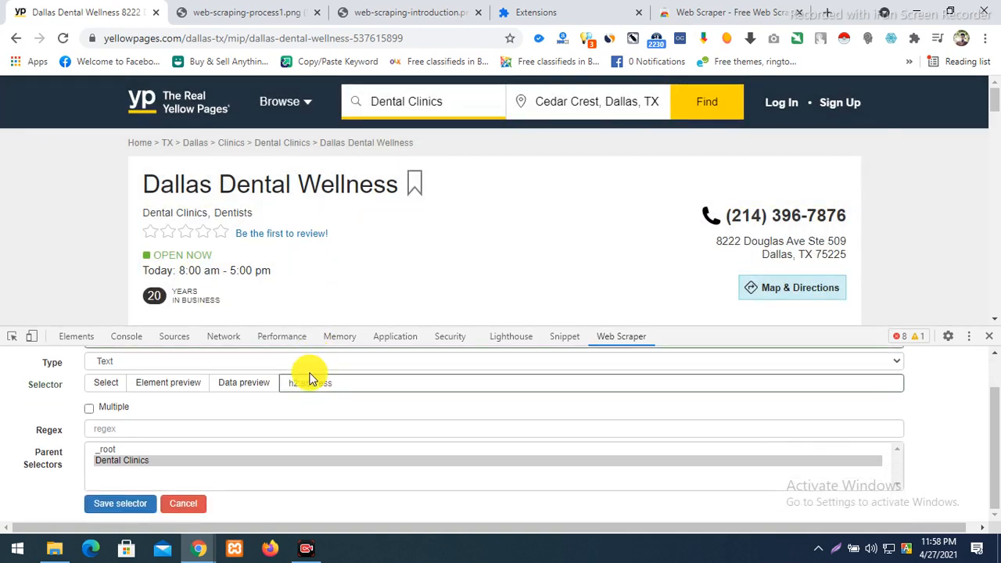
left_click(117, 505)
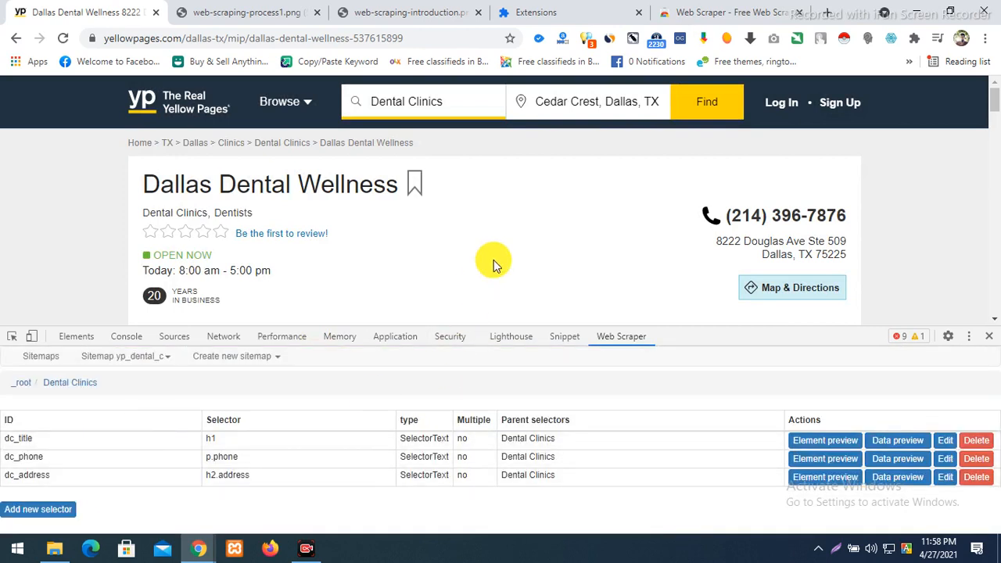
- Add a new selector under Dental Clinics with the Id dc_website and the type Link
scroll(494, 259, "down", 1)
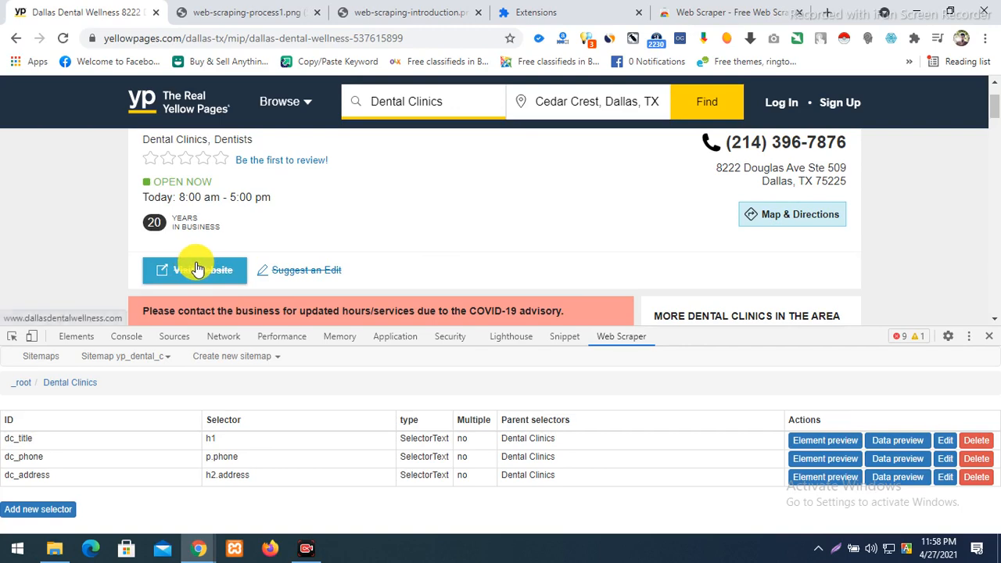
scroll(197, 269, "up", 1)
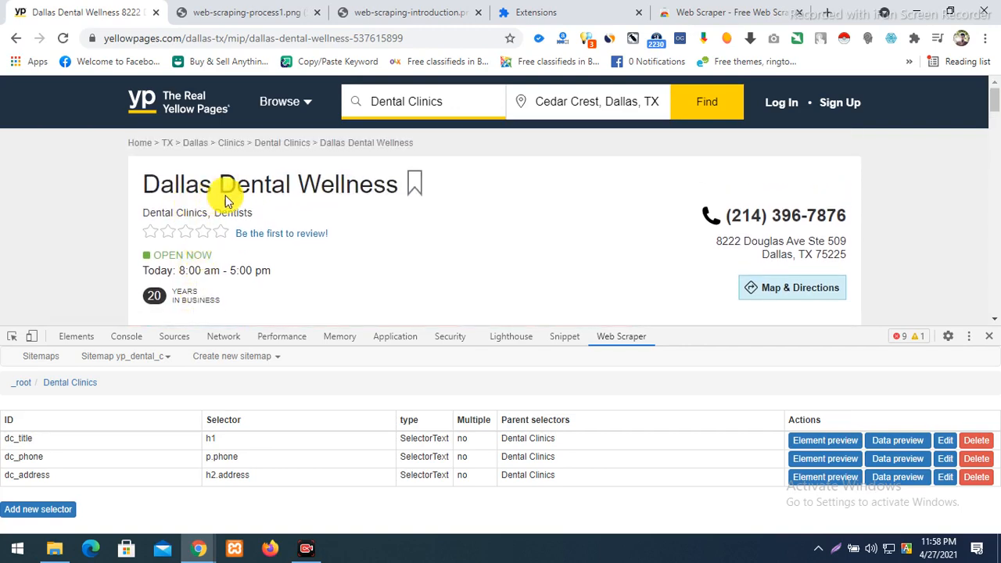
scroll(348, 218, "down", 1)
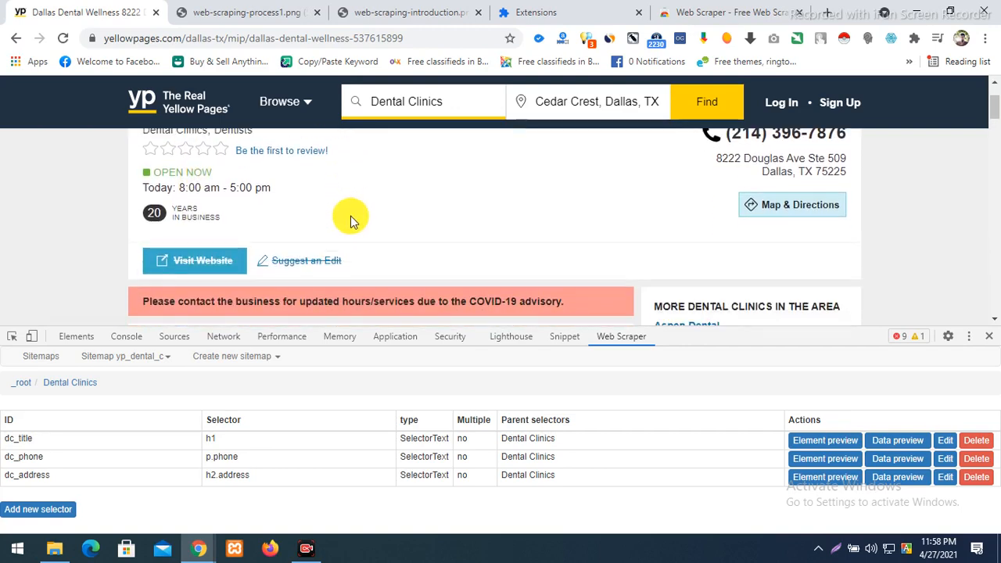
scroll(350, 216, "down", 1)
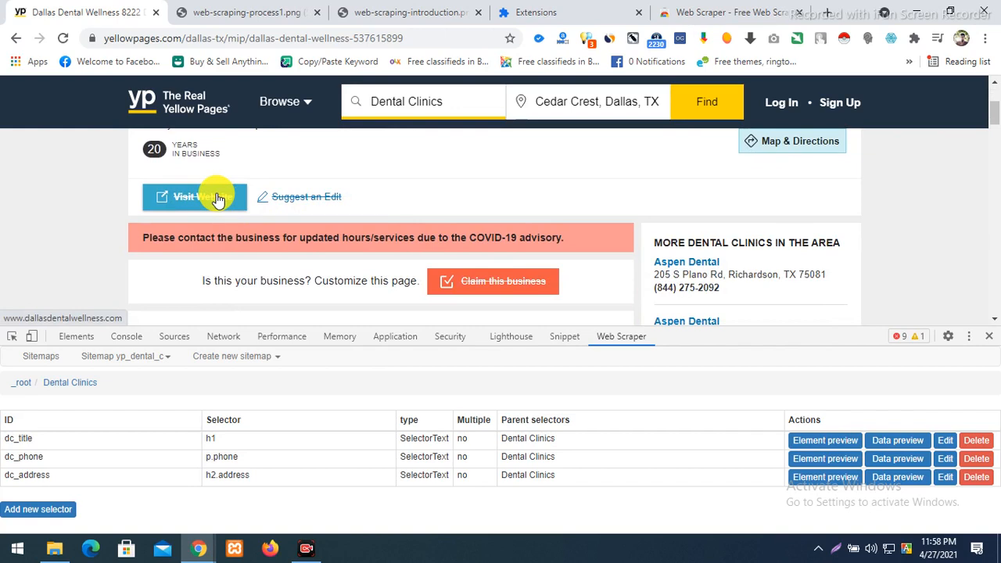
left_click(49, 513)
left_click(115, 381)
type("dc_website")
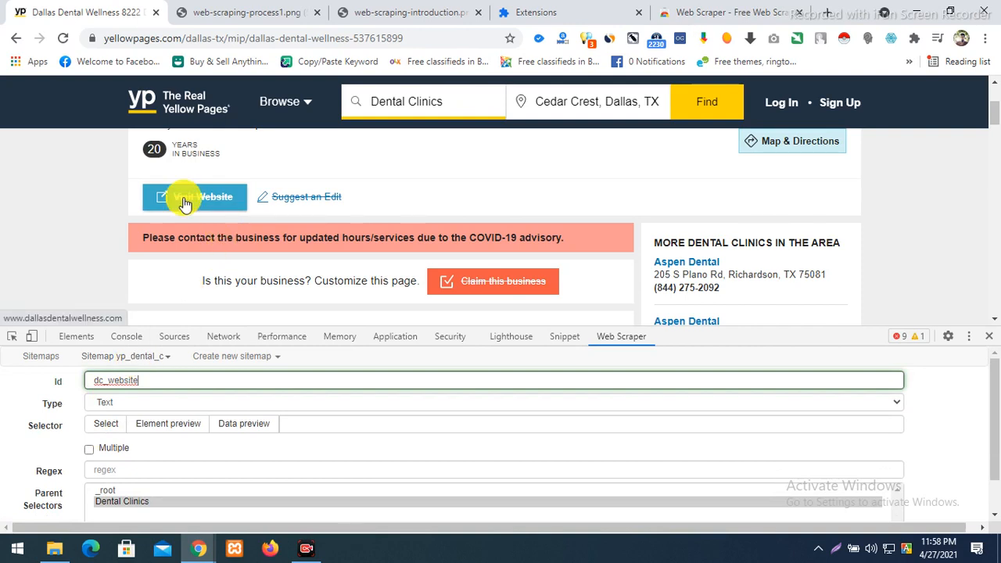
left_click(118, 404)
left_click(105, 272)
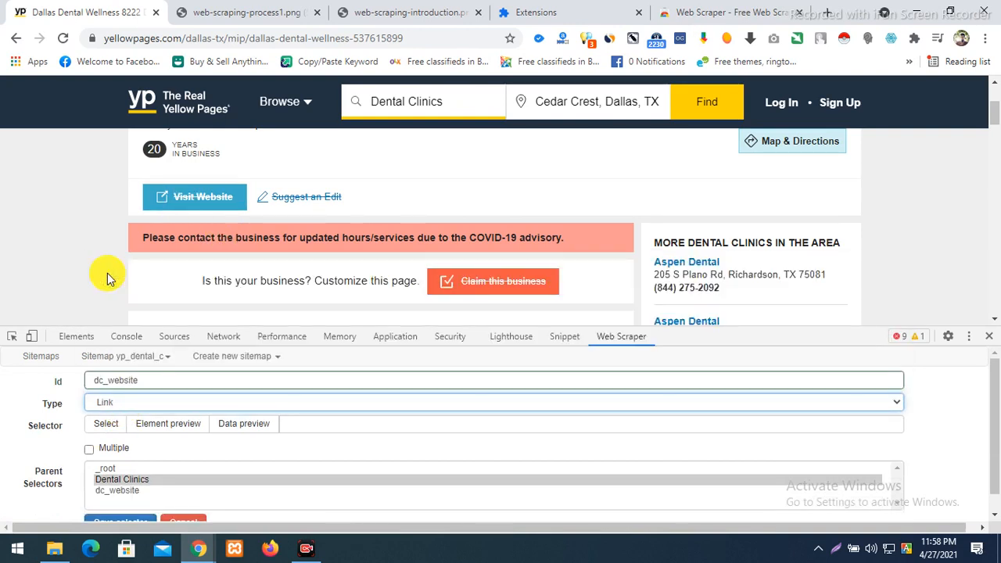
- Pick the Visit Website link as the dc_website element, with Dental Clinics as parent, and save the selector
left_click(106, 424)
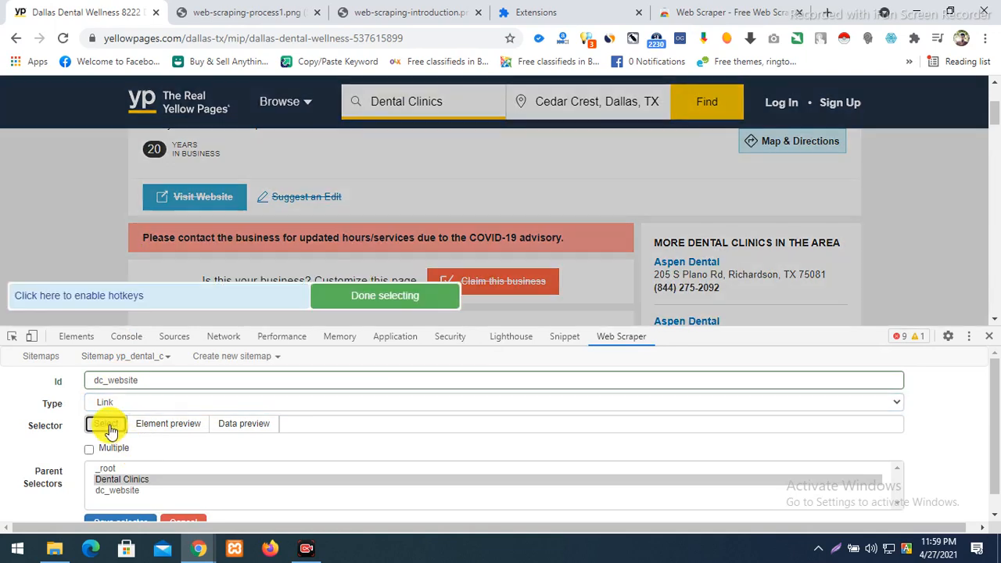
left_click(188, 205)
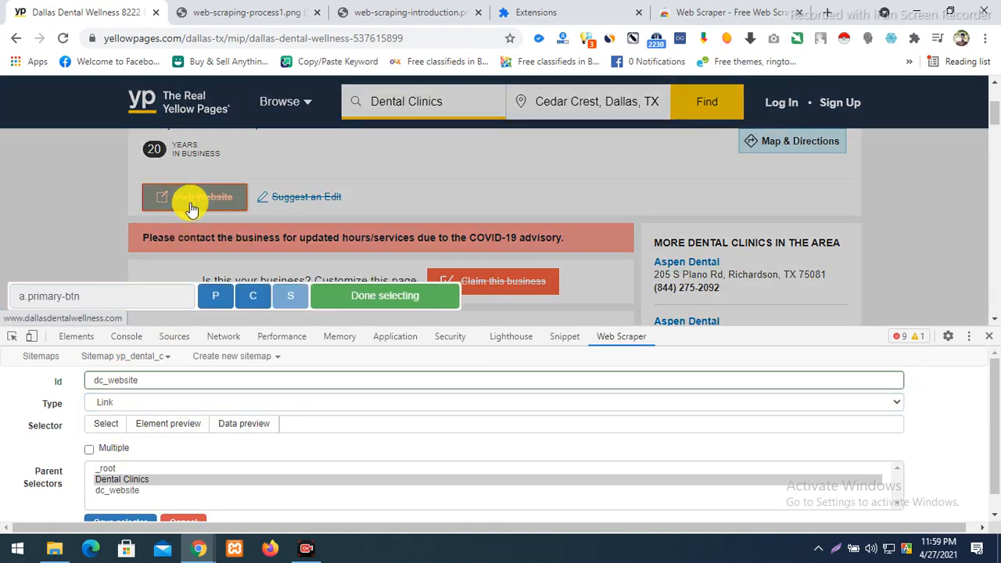
left_click(380, 294)
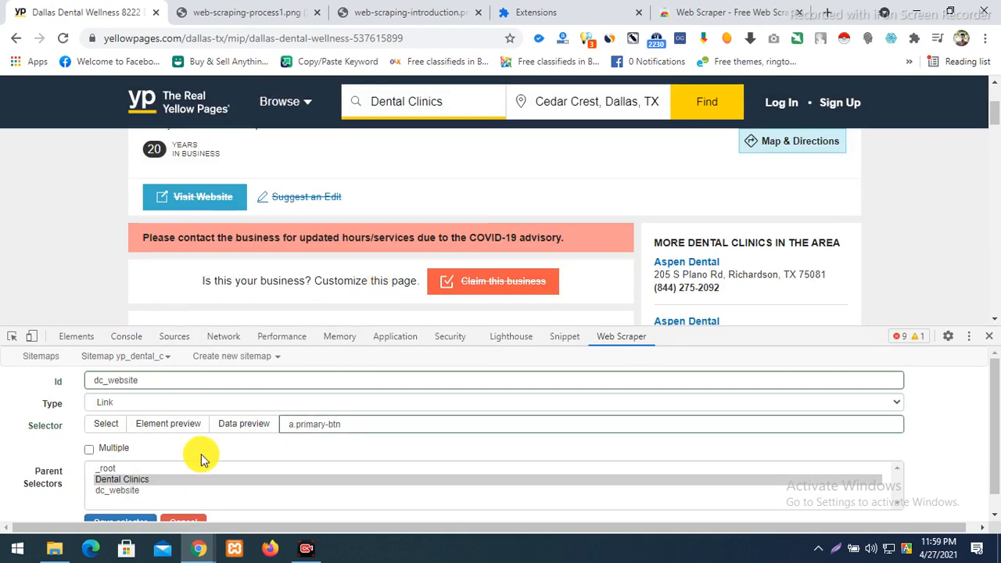
left_click(139, 478)
scroll(237, 447, "down", 1)
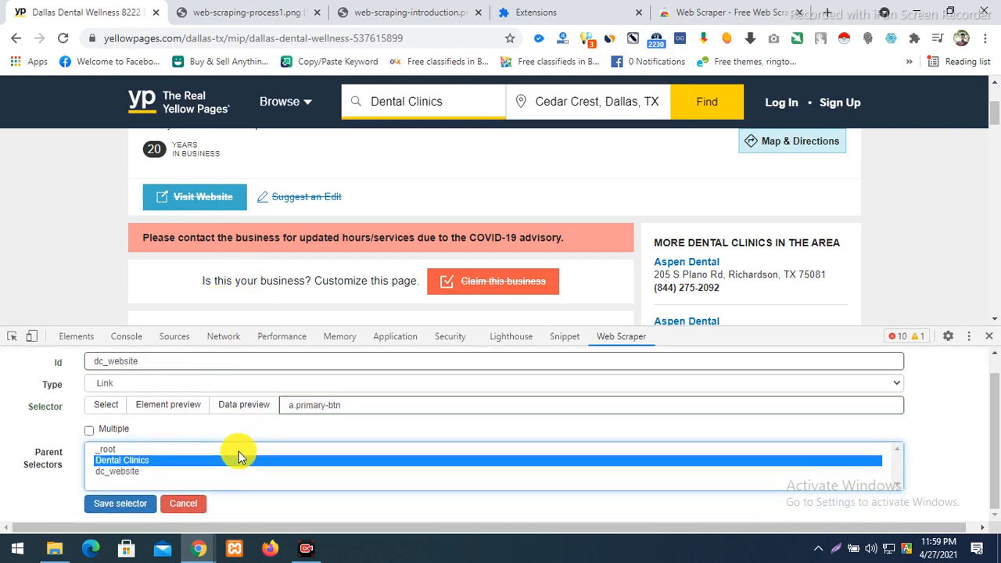
left_click(119, 504)
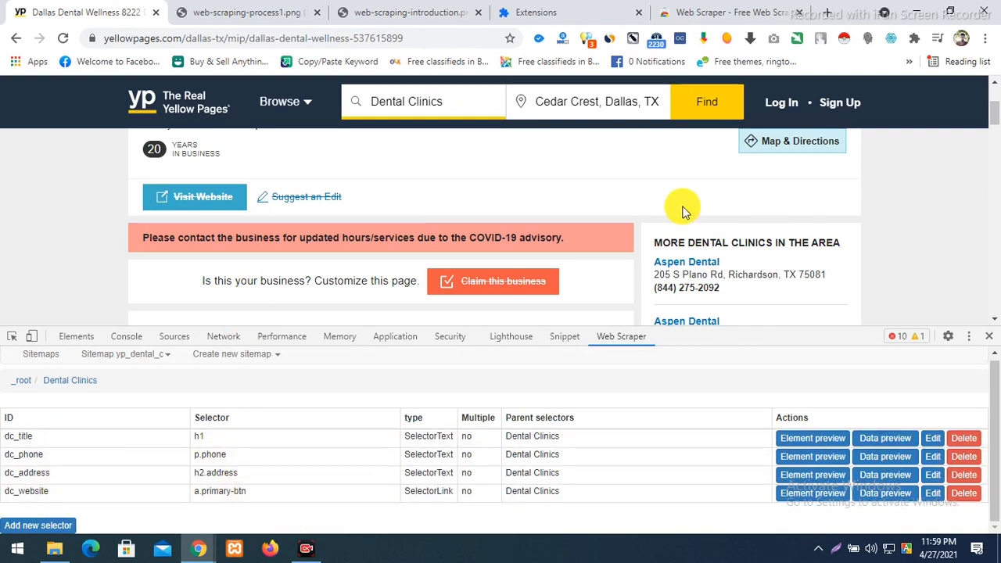
- Look through the rest of the Dallas Dental Wellness page for further details to scrape
scroll(683, 210, "down", 2)
scroll(373, 266, "down", 10)
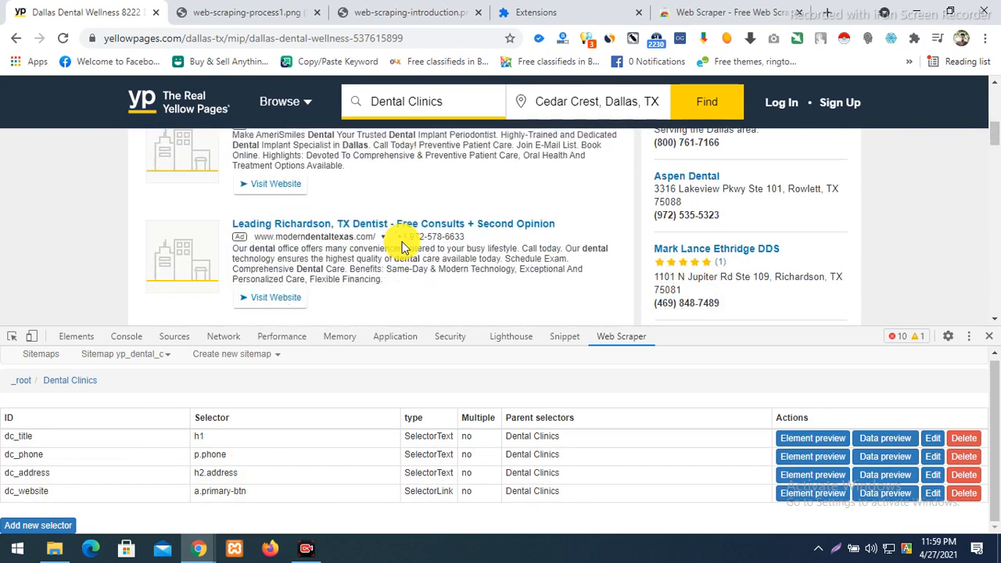
scroll(401, 247, "down", 3)
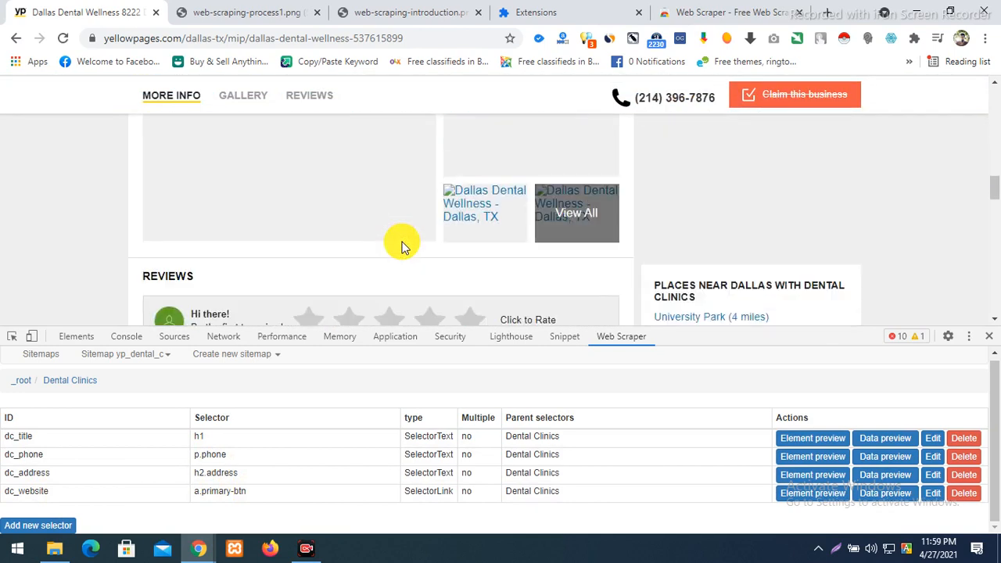
scroll(402, 247, "down", 2)
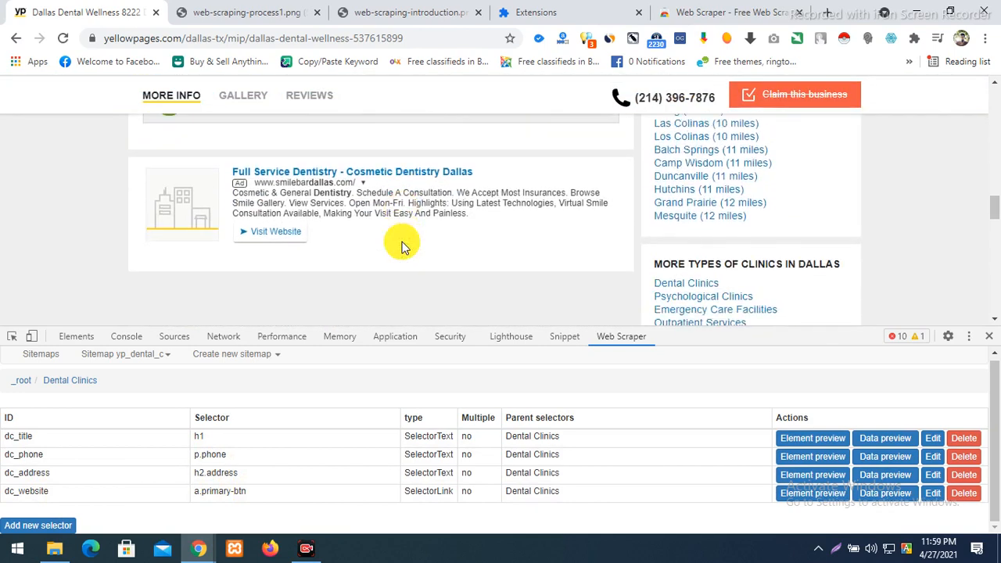
scroll(576, 201, "down", 3)
scroll(530, 261, "up", 15)
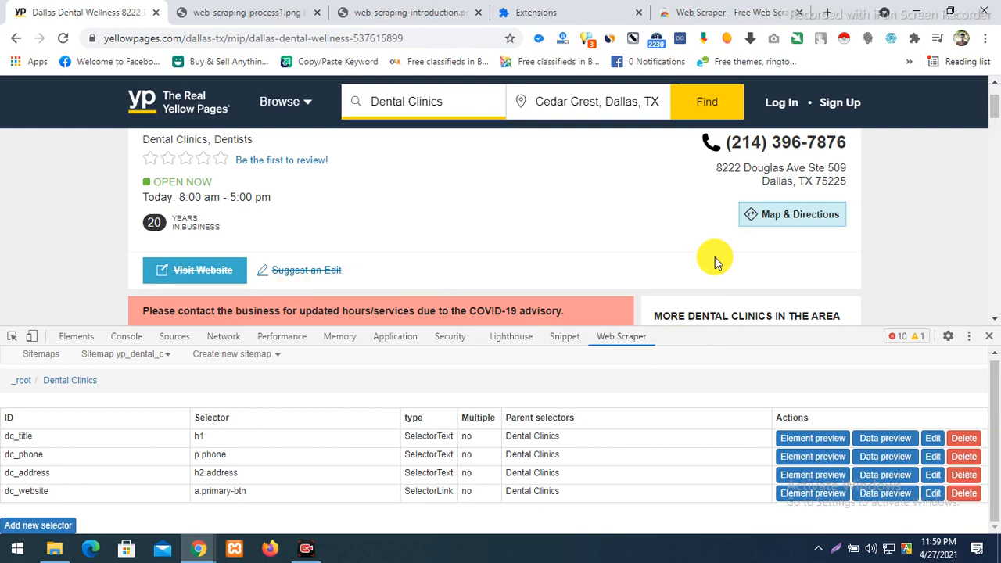
- Reopen the yp_dental_c sitemap from the list of sitemaps and open its selector graph
left_click(149, 355)
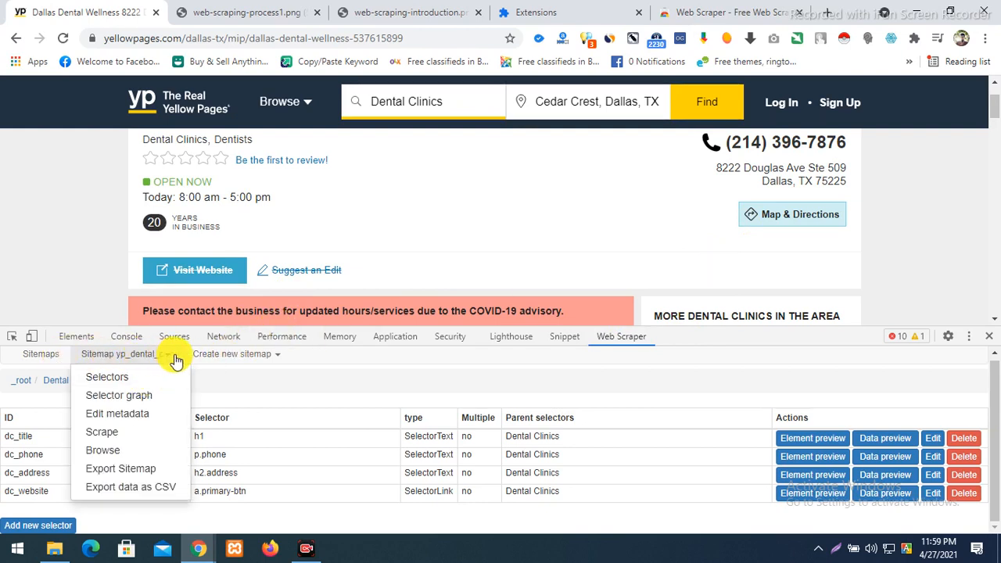
left_click(206, 354)
left_click(47, 357)
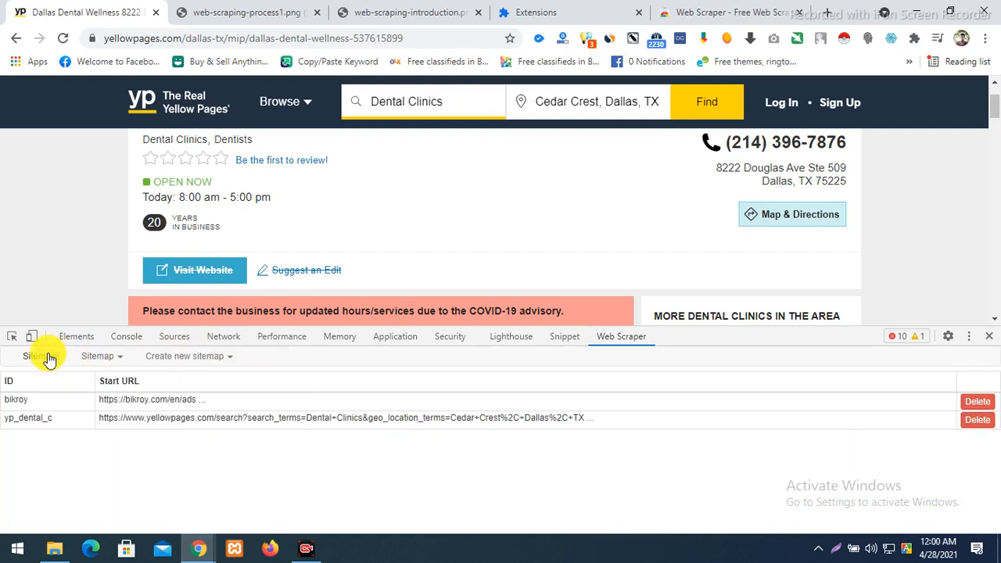
left_click(35, 420)
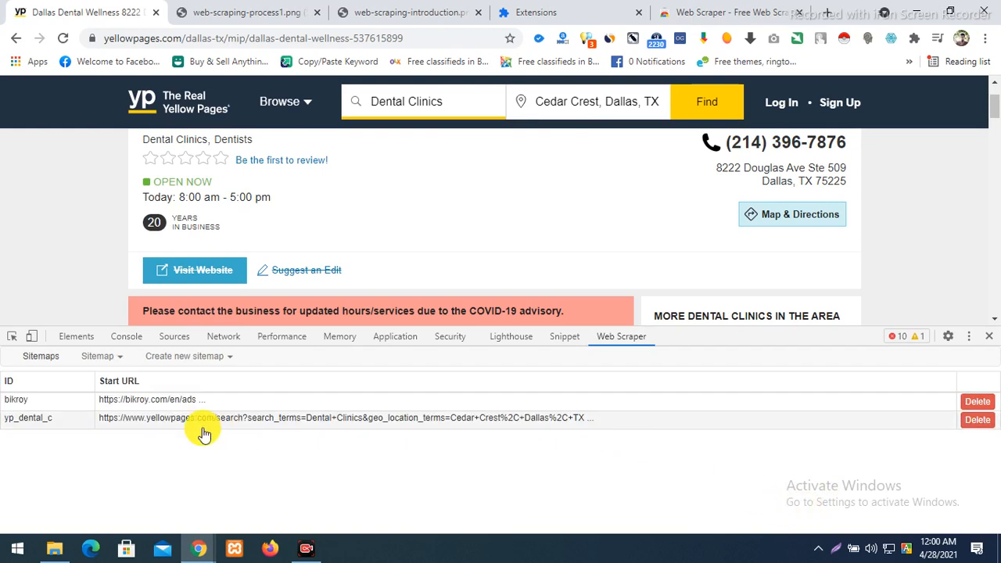
left_click(50, 418)
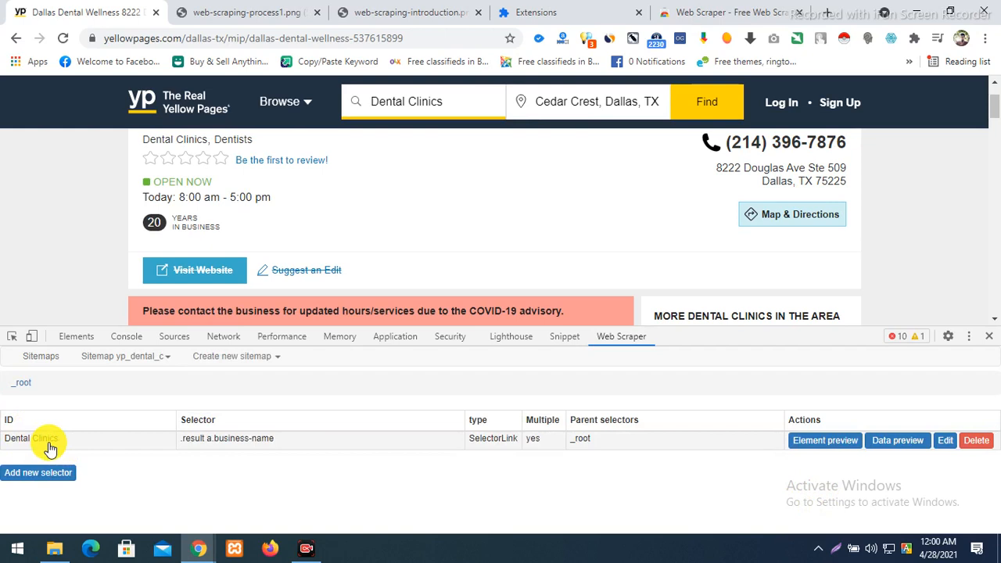
left_click(165, 358)
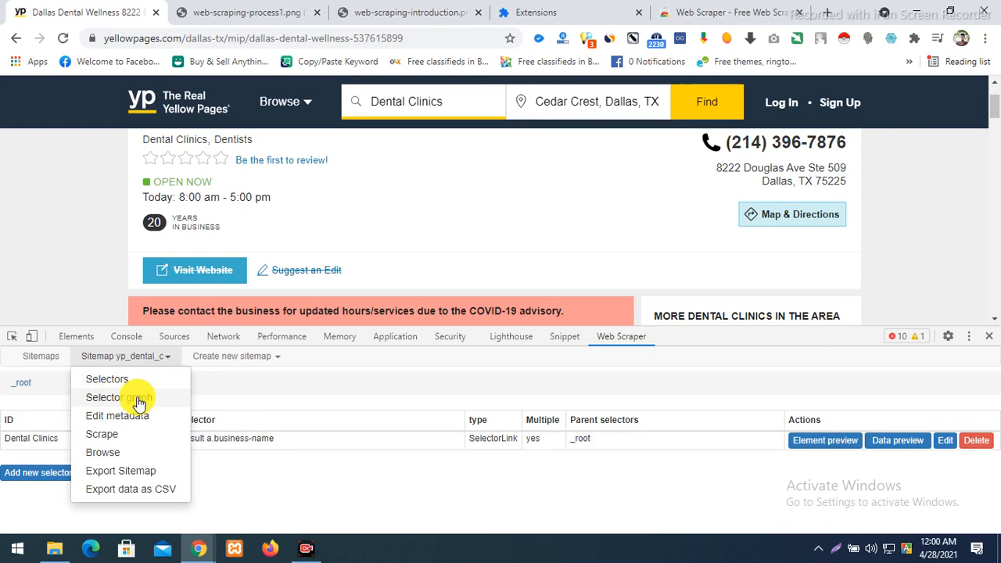
left_click(137, 399)
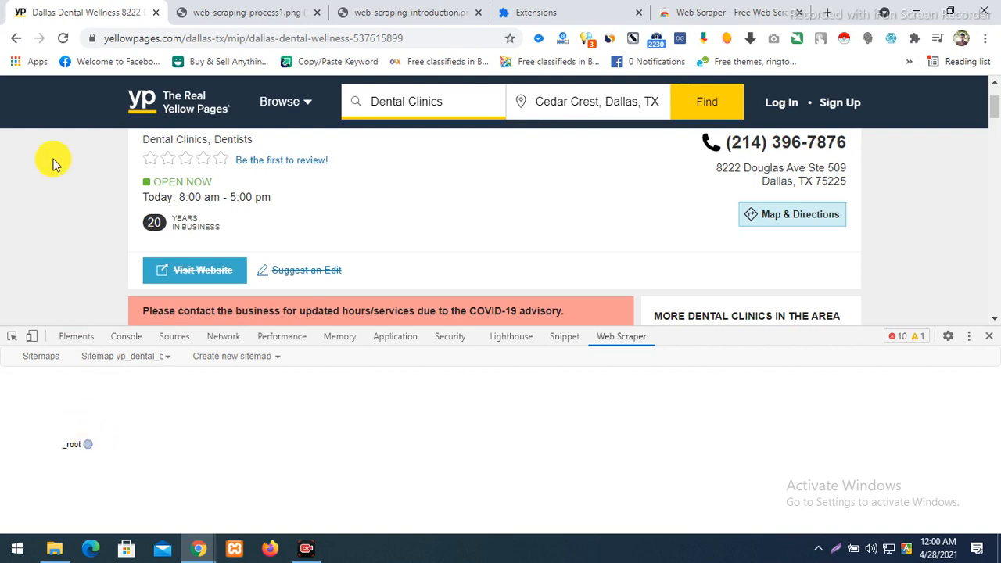
- Return the page to the Dental Clinics search results and expand the _root node in the selector graph
left_click(16, 38)
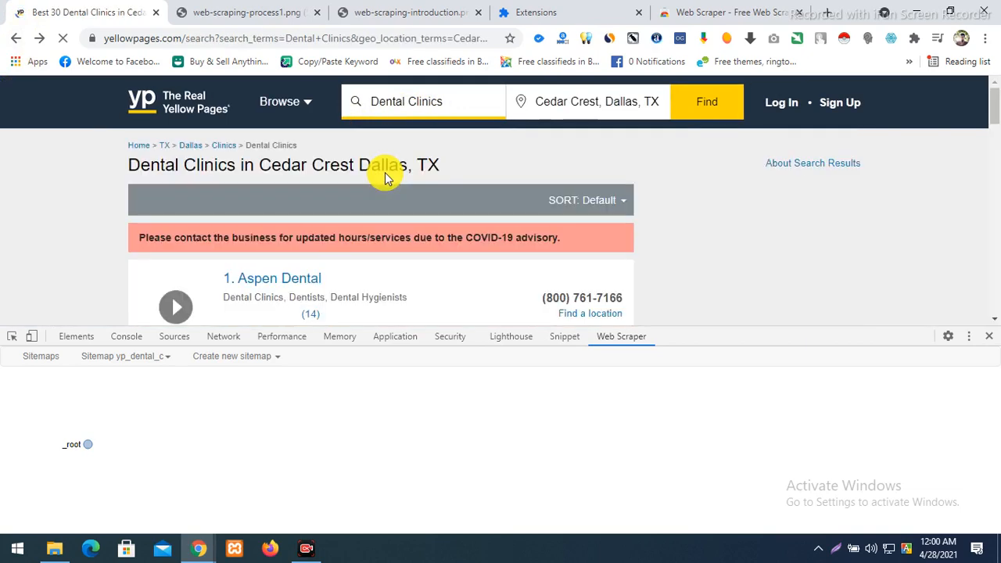
scroll(385, 172, "down", 10)
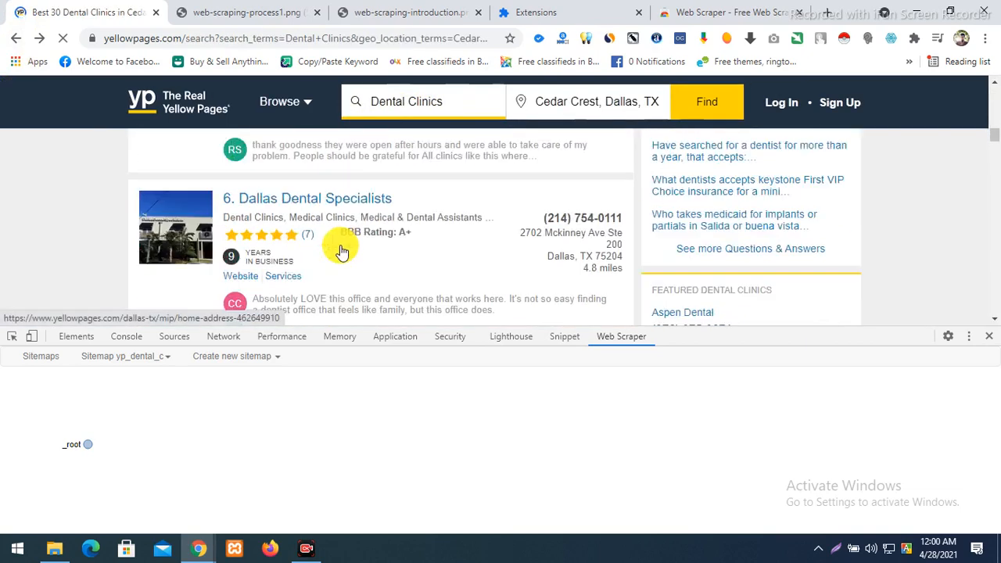
left_click(317, 39)
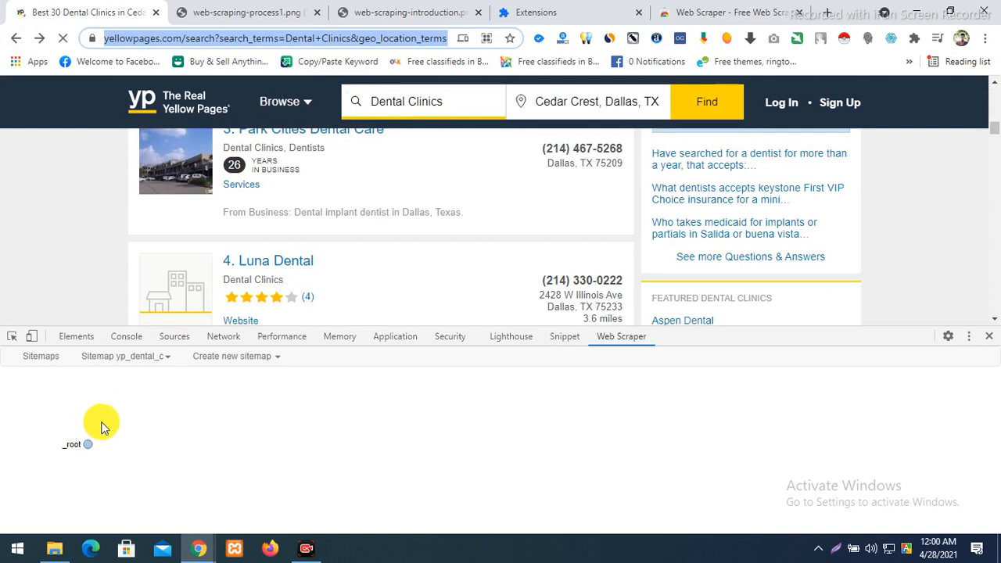
left_click(86, 446)
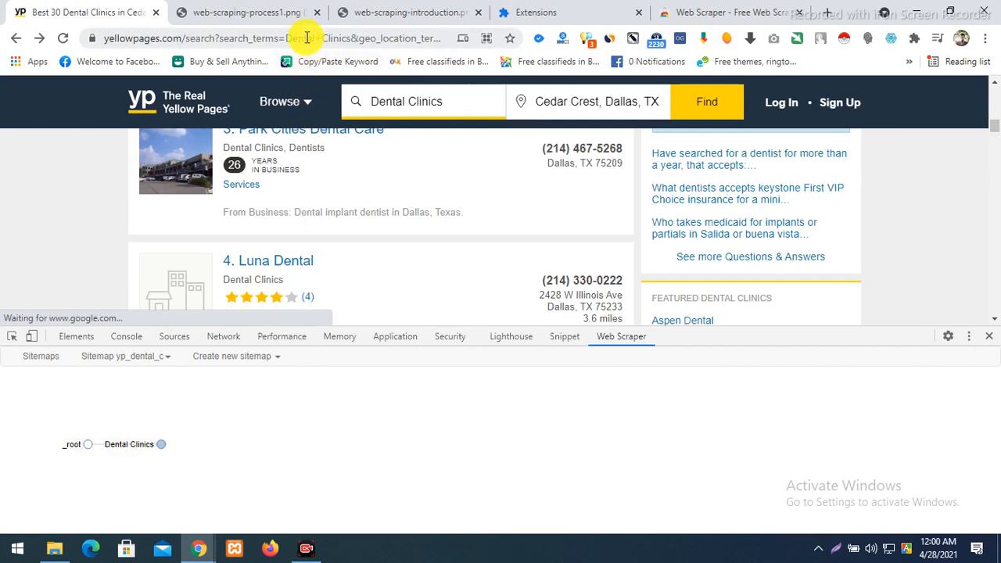
scroll(789, 222, "up", 6)
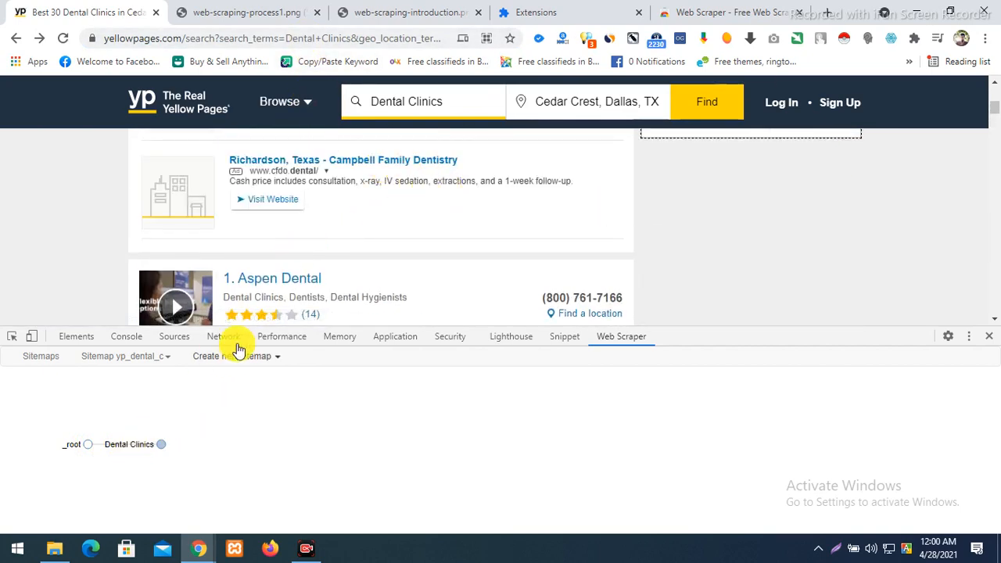
- Expand the Dental Clinics node in the selector graph and compare its child selectors with the clinic listings
scroll(275, 280, "down", 2)
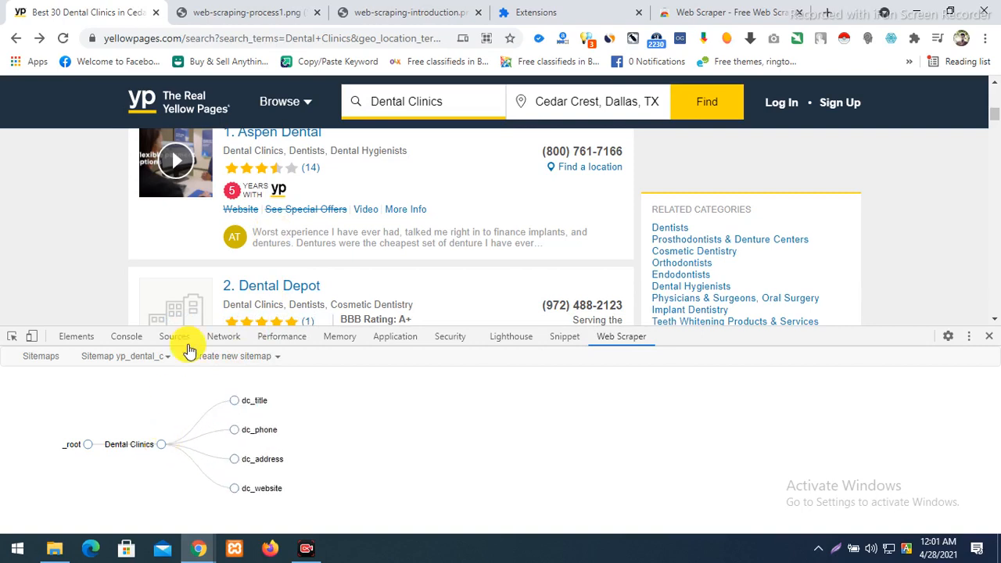
scroll(266, 283, "up", 1)
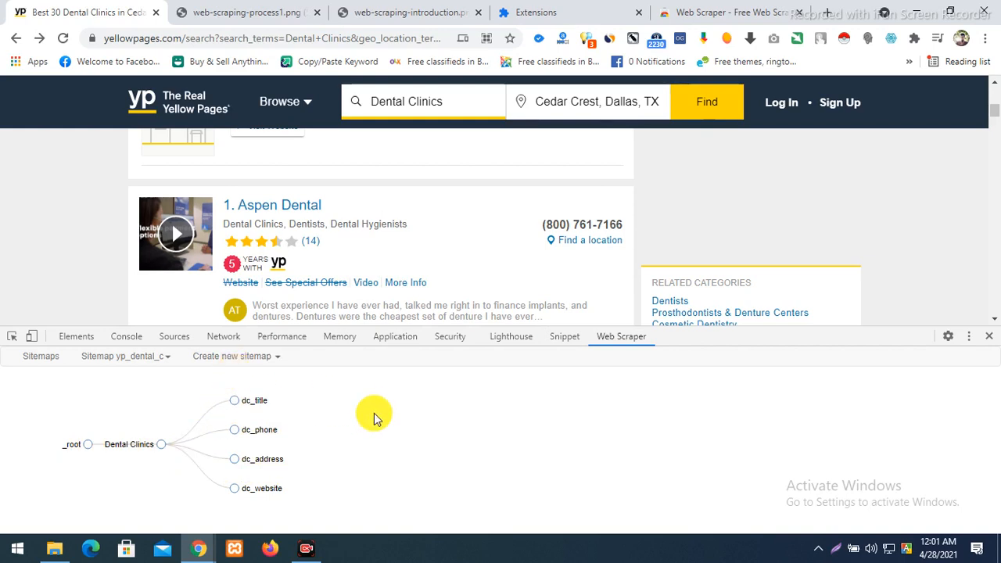
scroll(469, 215, "down", 5)
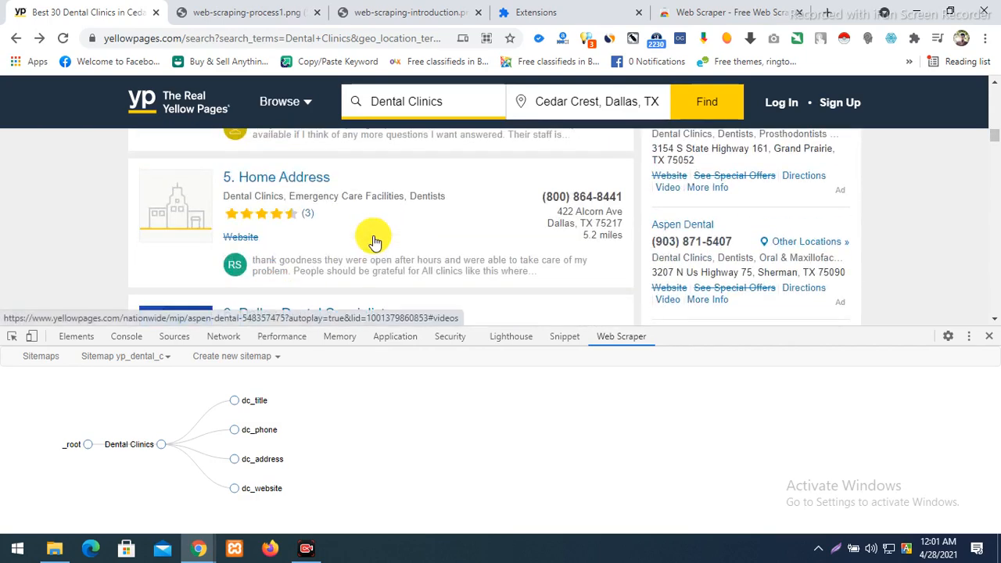
scroll(374, 241, "up", 2)
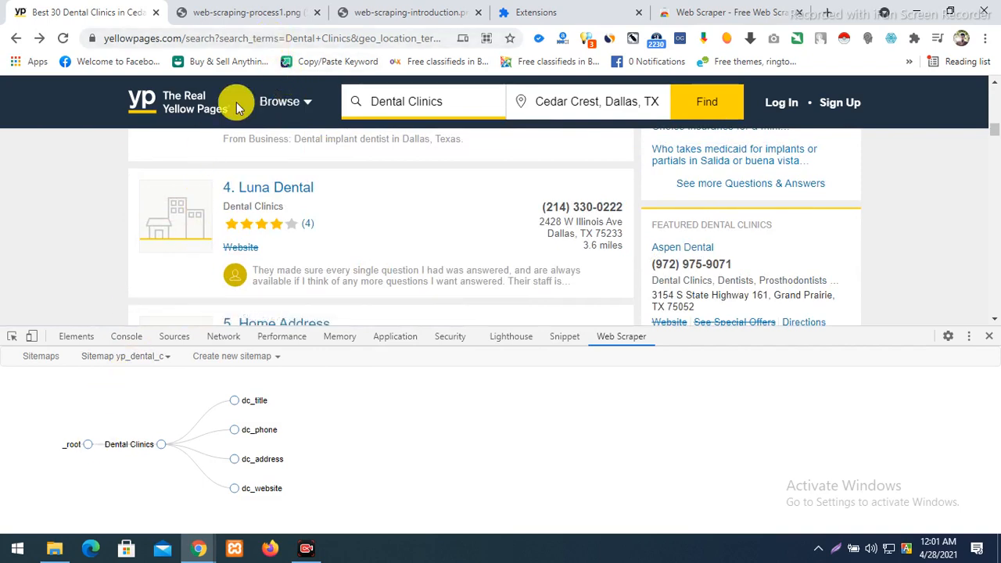
- Look through the Dental Clinics search results down to the page number links below the last listing
left_click(312, 36)
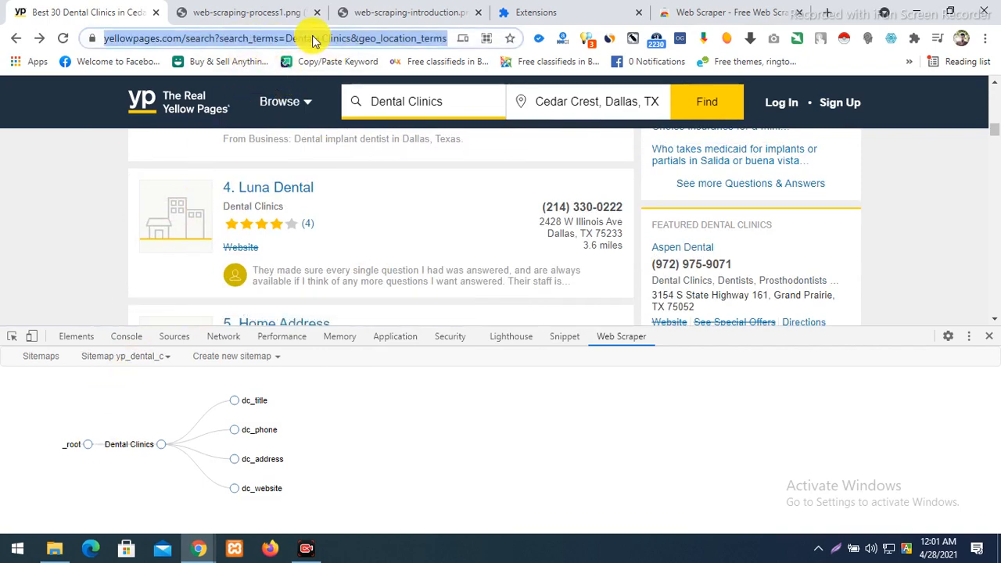
scroll(505, 196, "down", 2)
scroll(504, 196, "down", 20)
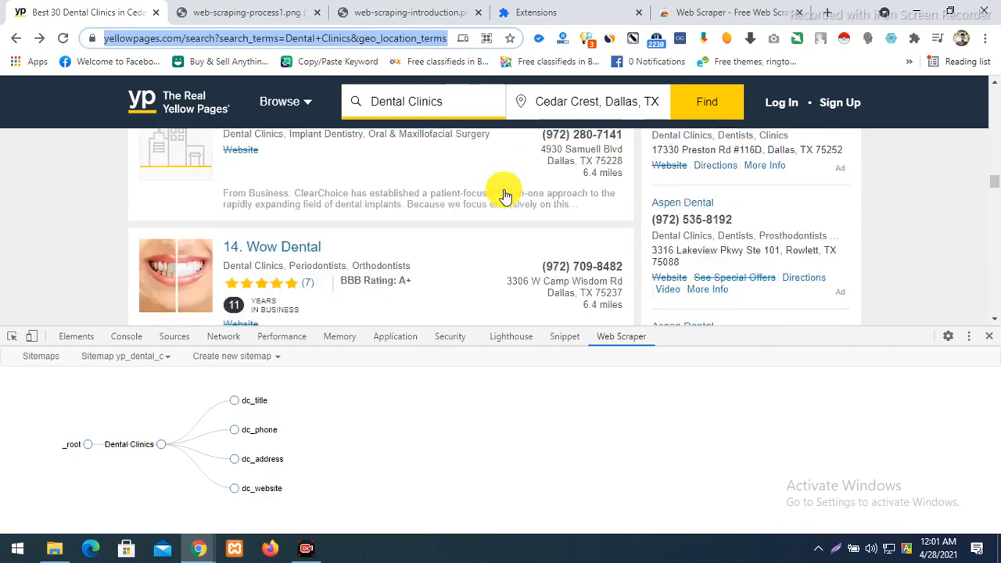
scroll(505, 196, "down", 5)
scroll(508, 222, "up", 6)
scroll(441, 199, "up", 1)
scroll(441, 200, "down", 4)
scroll(469, 196, "down", 2)
scroll(509, 218, "up", 2)
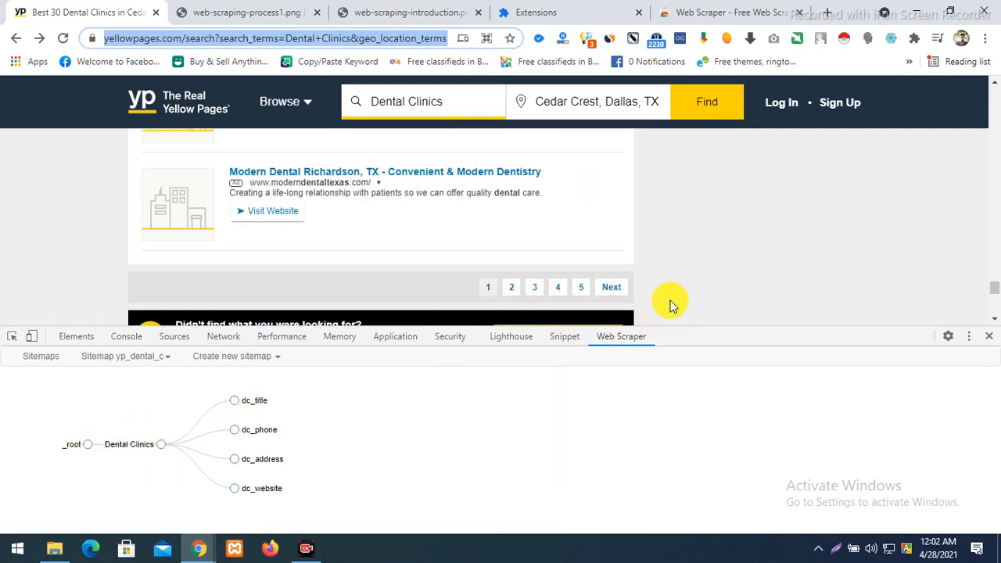
scroll(670, 304, "up", 15)
scroll(670, 303, "down", 5)
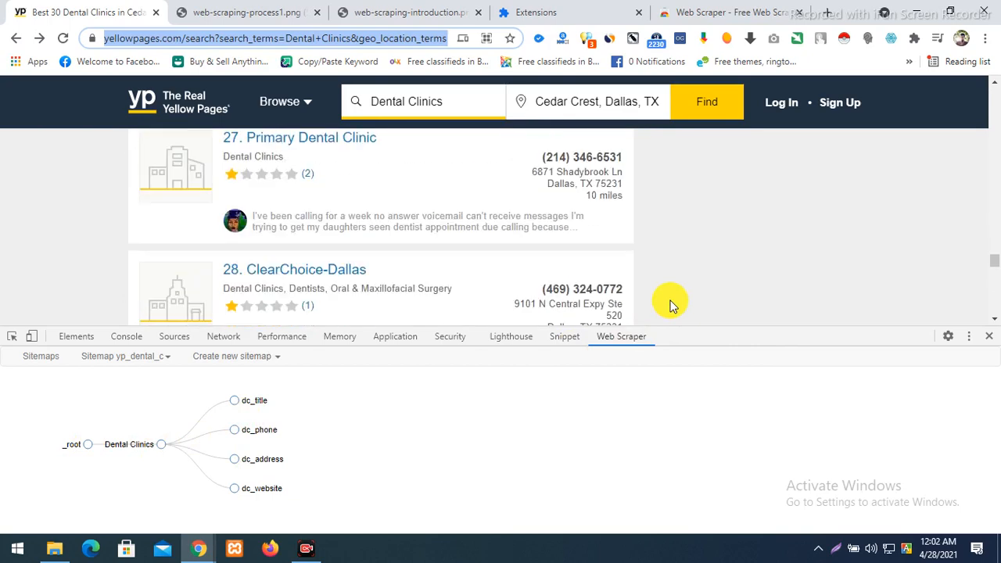
scroll(670, 303, "down", 10)
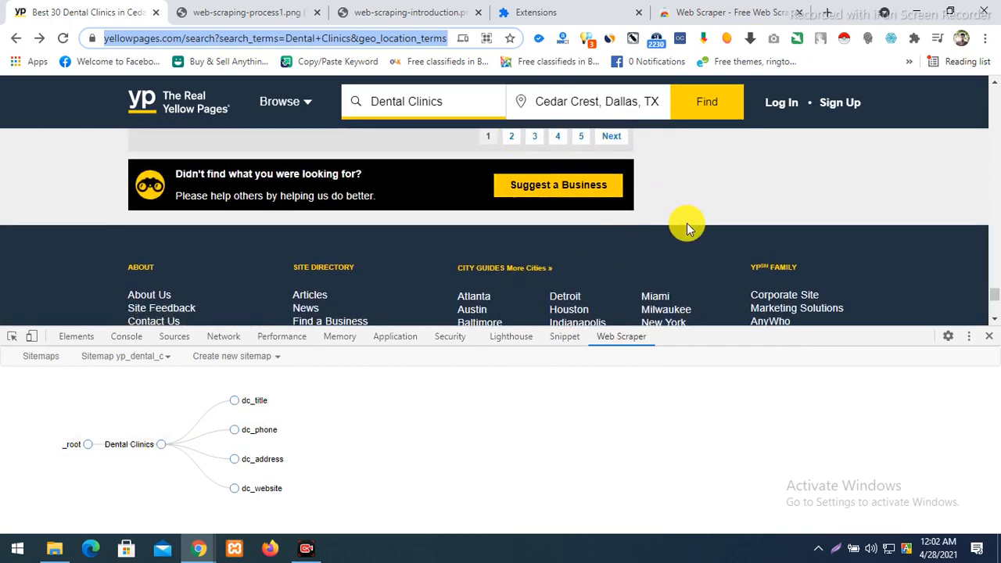
scroll(629, 213, "up", 1)
scroll(629, 213, "up", 2)
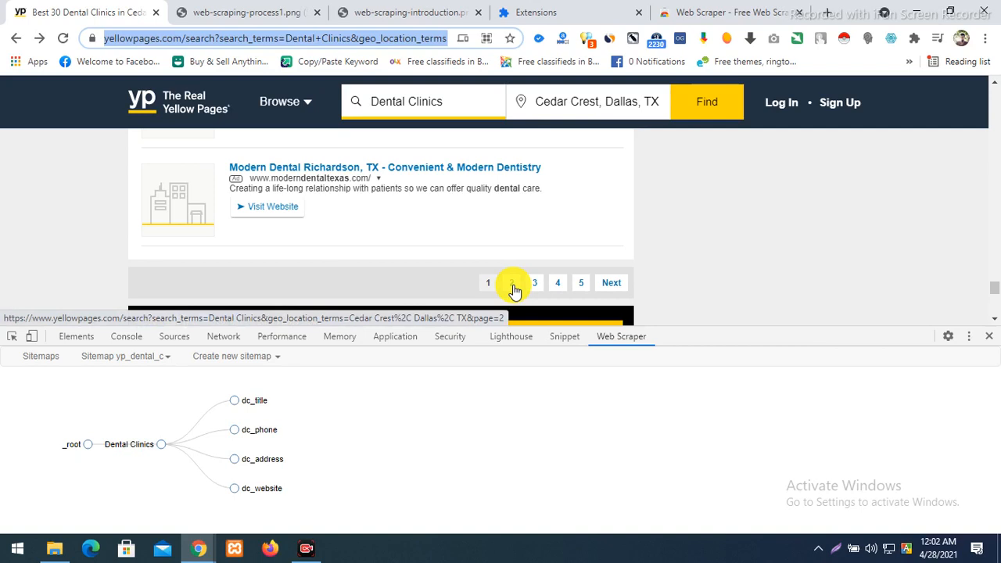
scroll(514, 290, "up", 6)
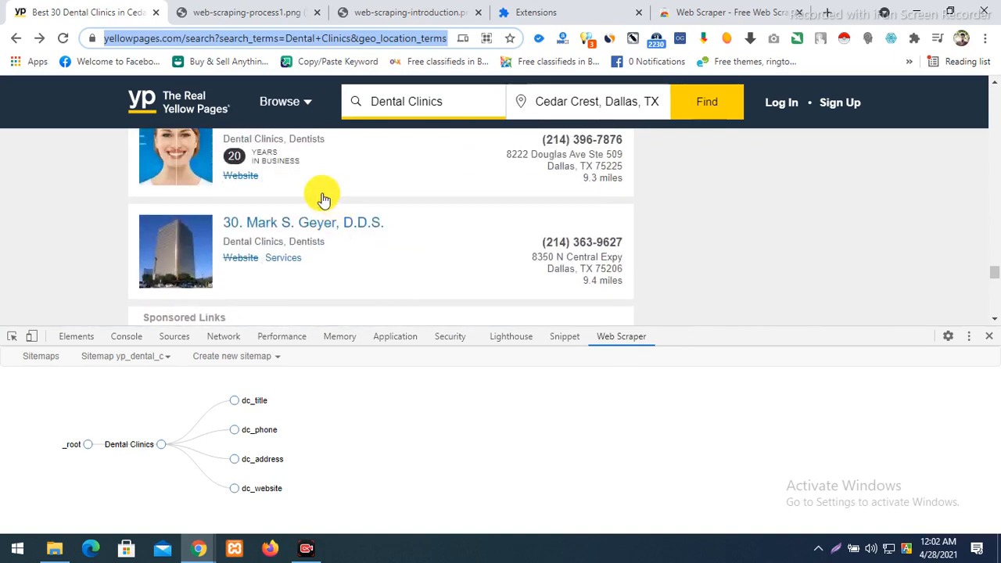
scroll(235, 242, "up", 2)
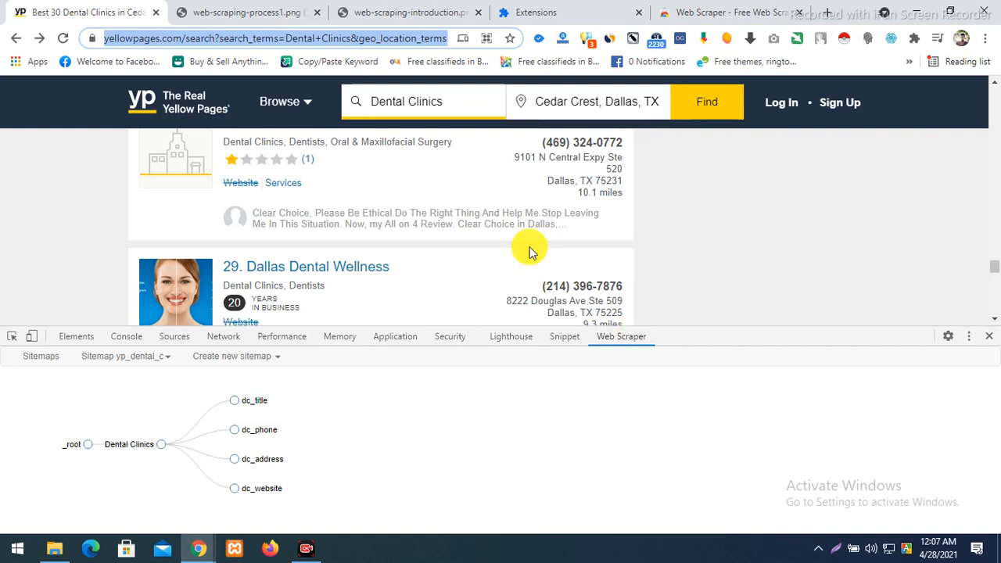
scroll(416, 196, "down", 2)
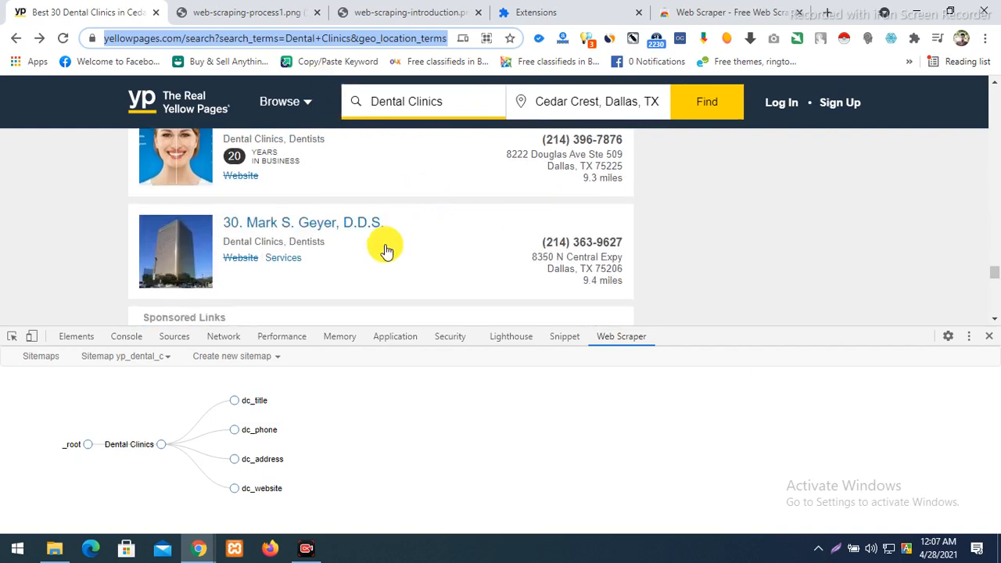
scroll(359, 223, "down", 1)
scroll(324, 214, "down", 2)
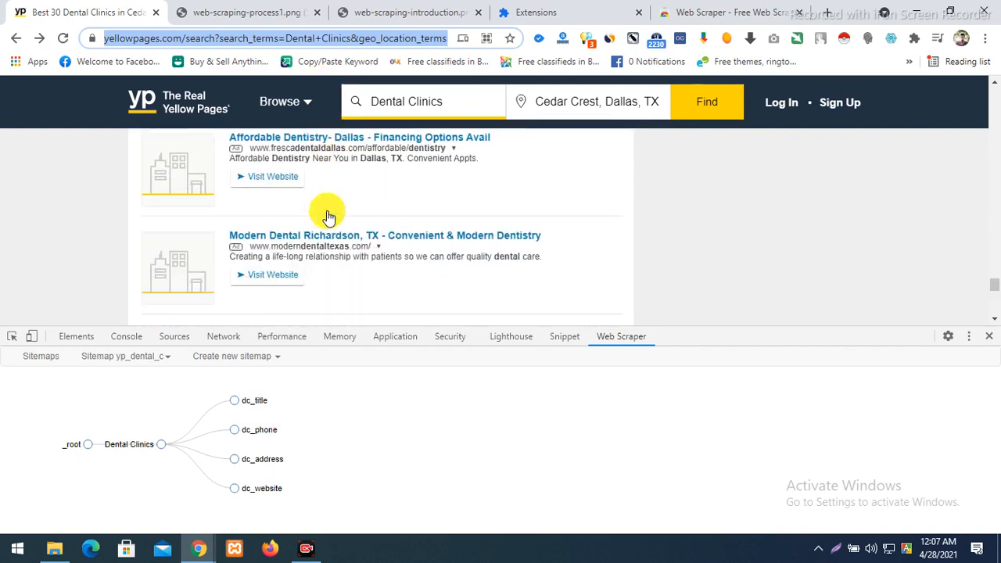
scroll(328, 218, "down", 2)
scroll(328, 217, "up", 1)
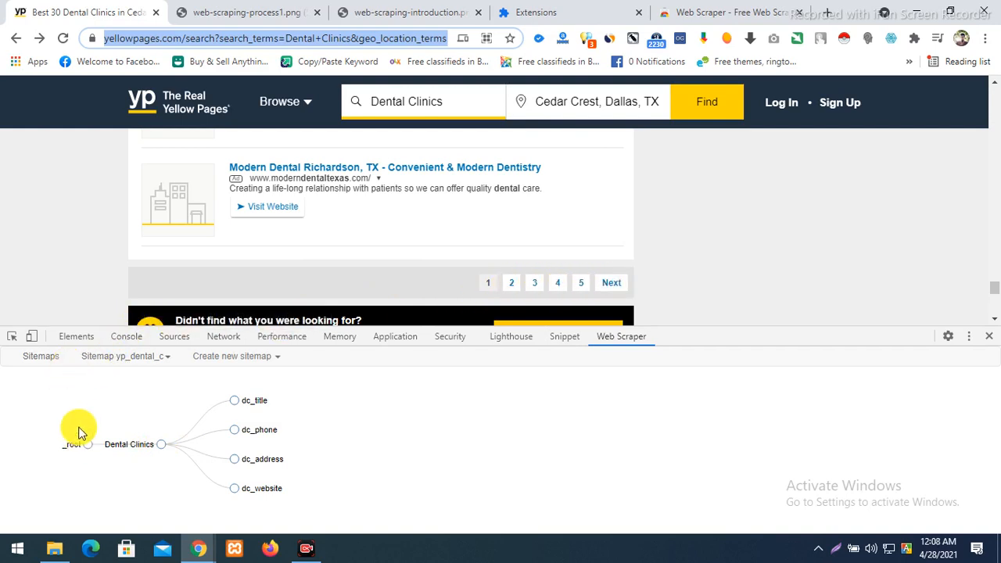
- Reopen the yp_dental_c sitemap from the list of sitemaps and add a new selector with the Id Pages
left_click(36, 357)
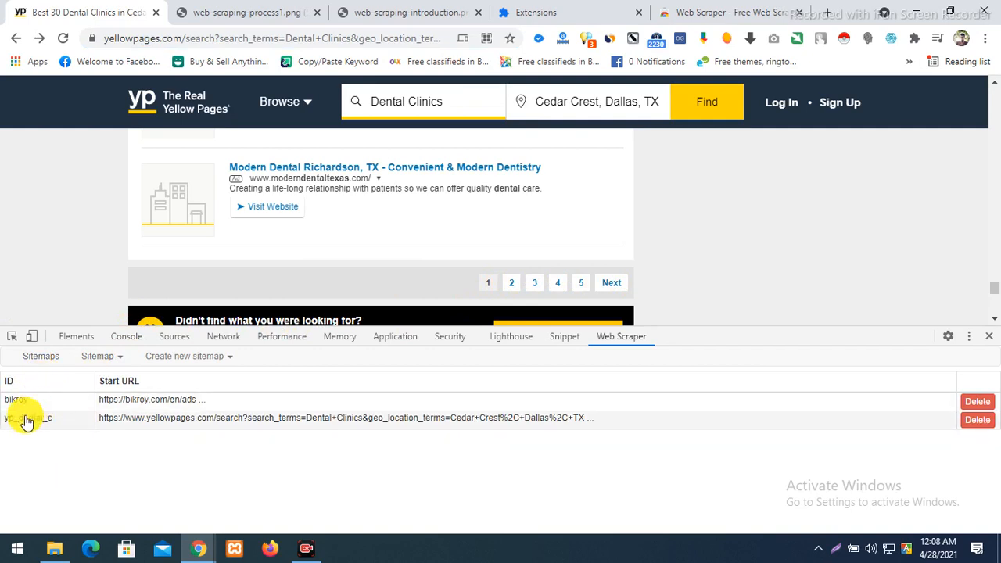
left_click(26, 420)
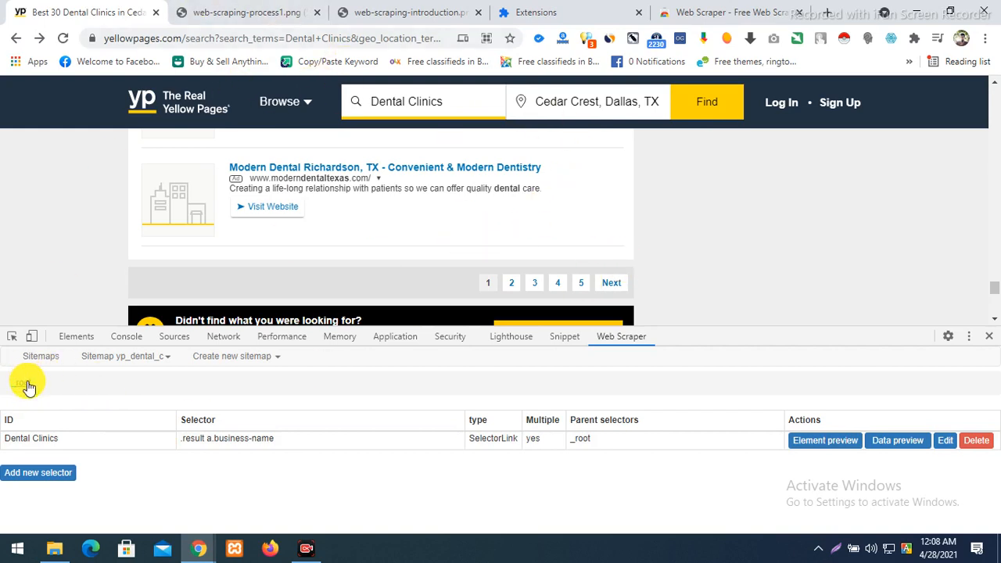
left_click(27, 478)
left_click(113, 386)
type("Ph")
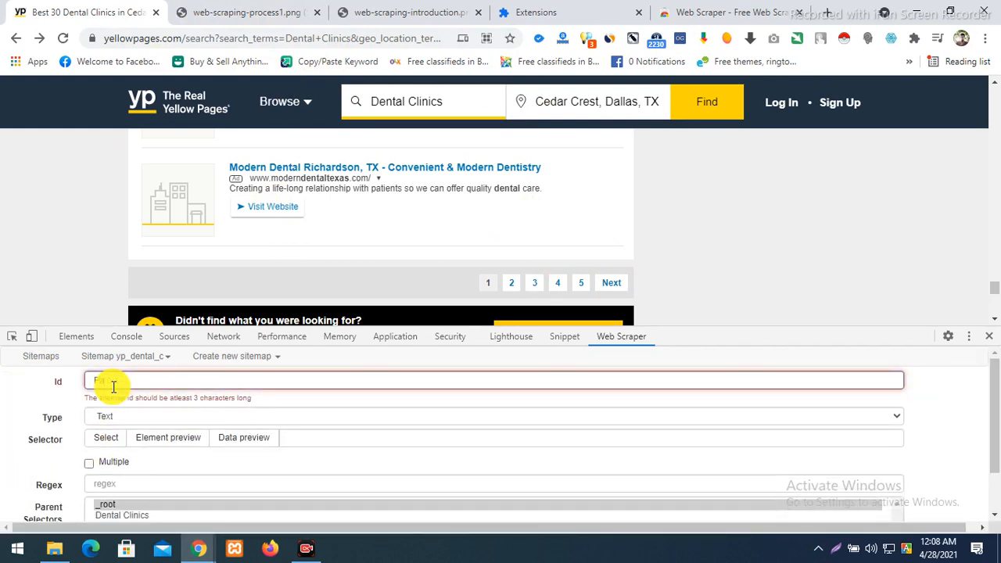
type("on")
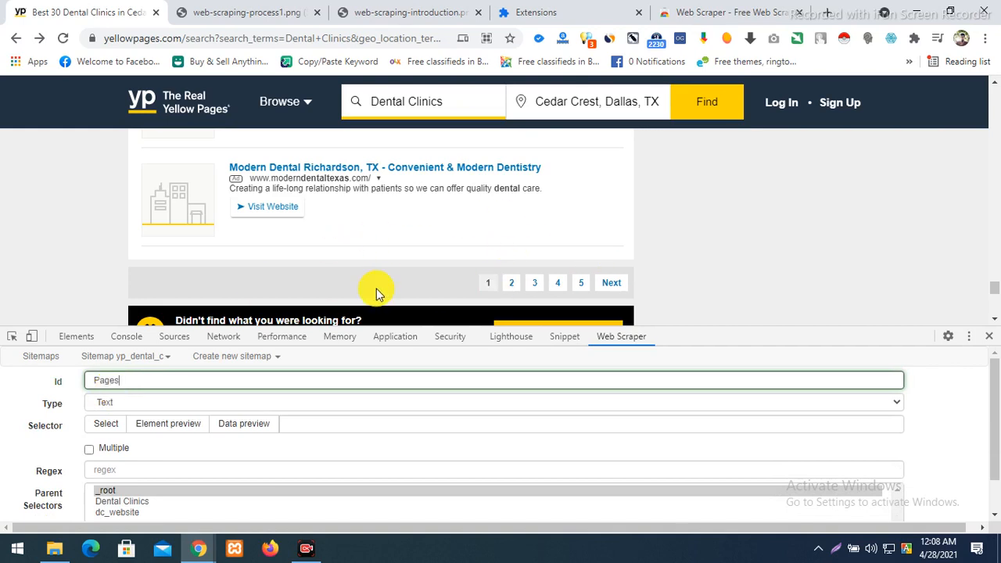
- Check that the page 2 entry below the results is a link and set the Pages selector's type to Link
left_click(127, 405)
left_click(126, 405)
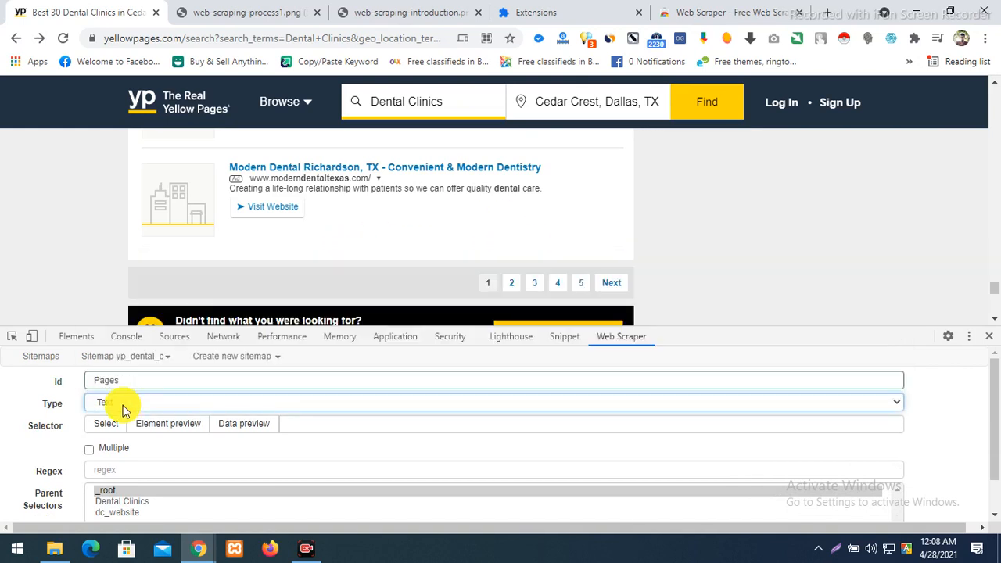
right_click(515, 289)
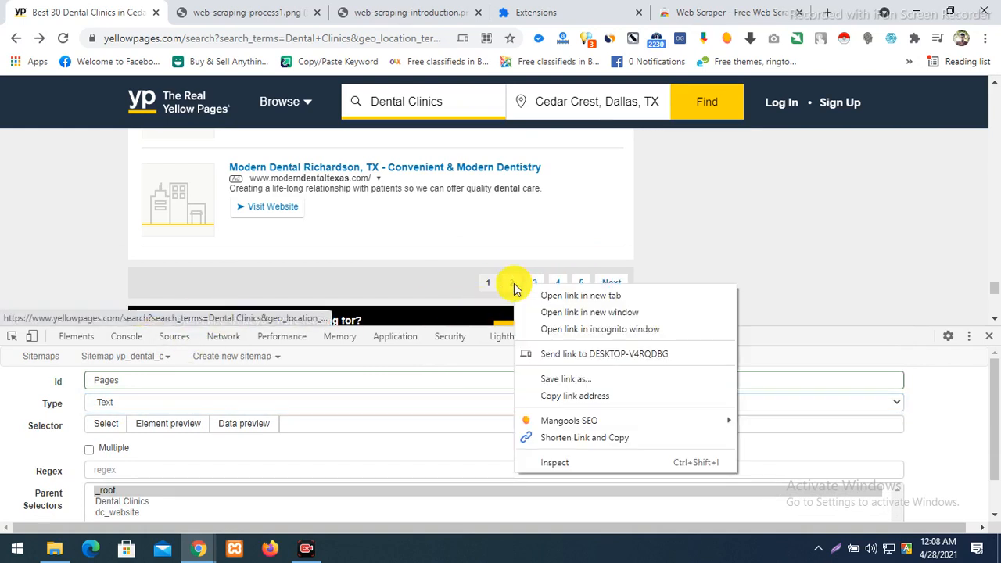
left_click(664, 257)
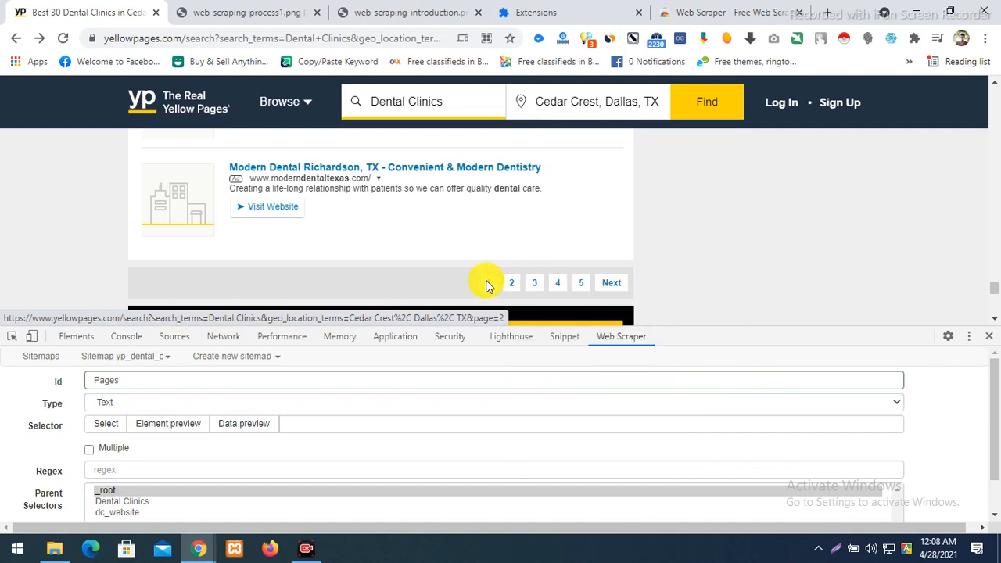
left_click(110, 402)
left_click(108, 273)
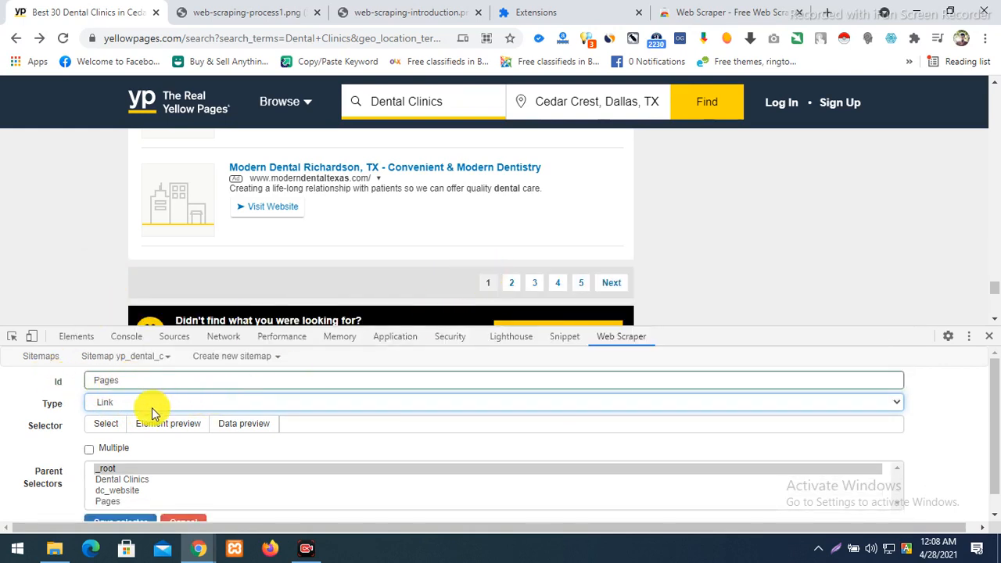
- Pick the page 2 and page 3 links as the Pages element, allow multiple, and save the selector under _root
left_click(106, 426)
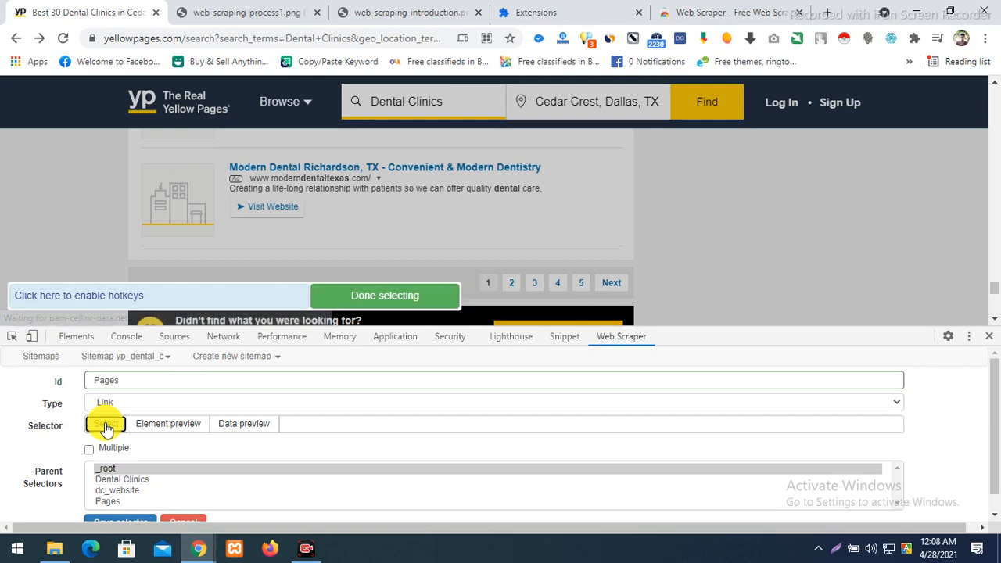
left_click(512, 285)
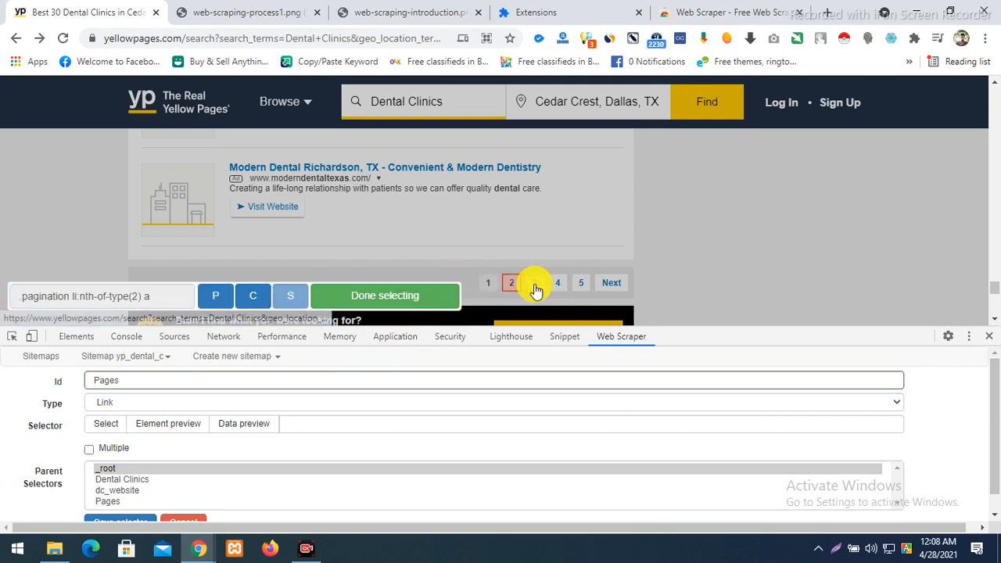
left_click(534, 290)
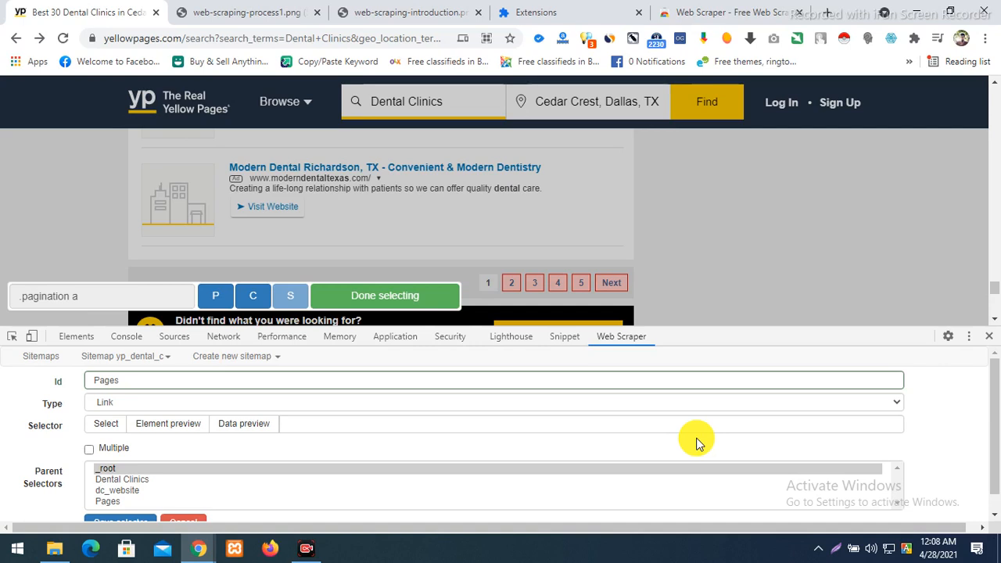
left_click(89, 448)
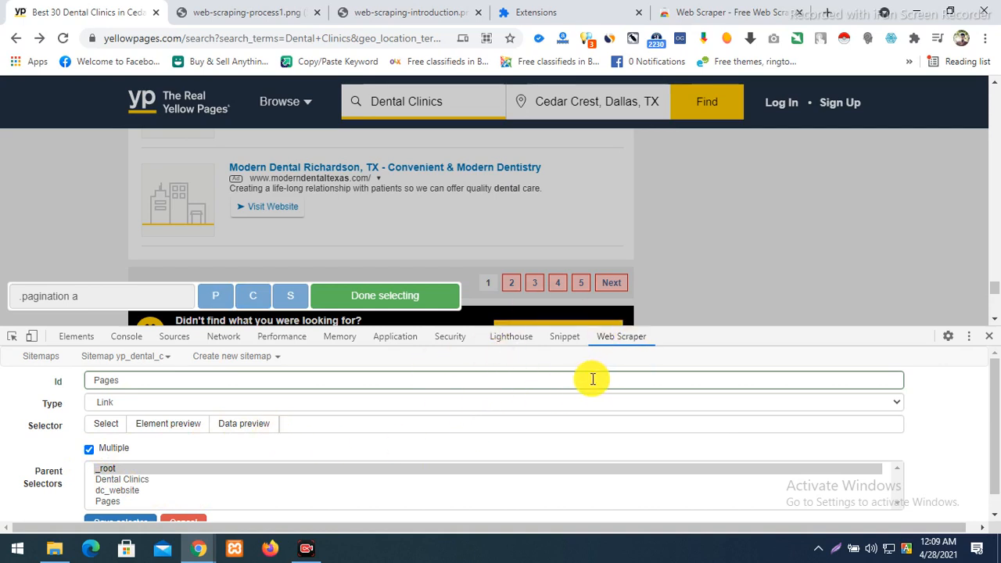
scroll(592, 379, "down", 1)
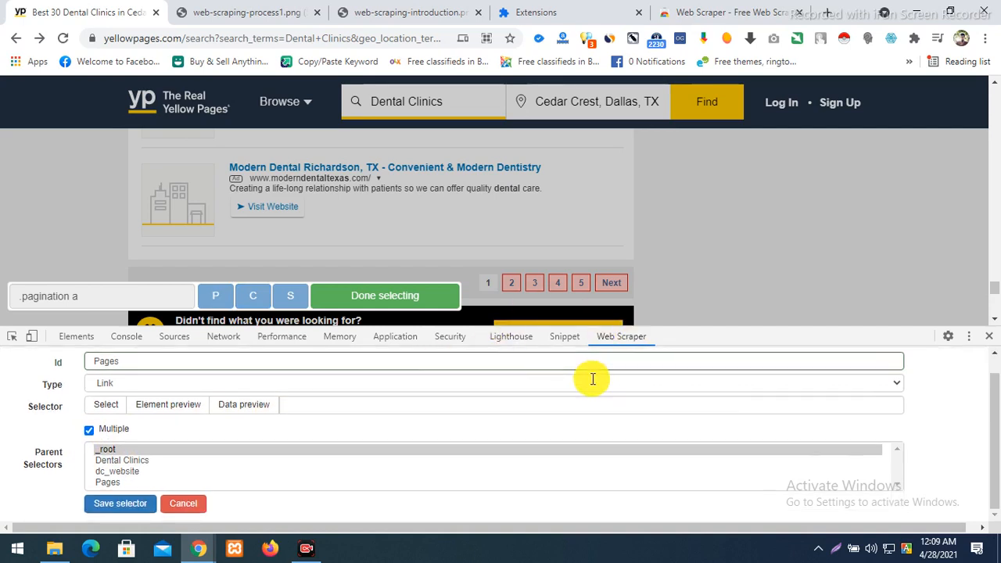
left_click(113, 508)
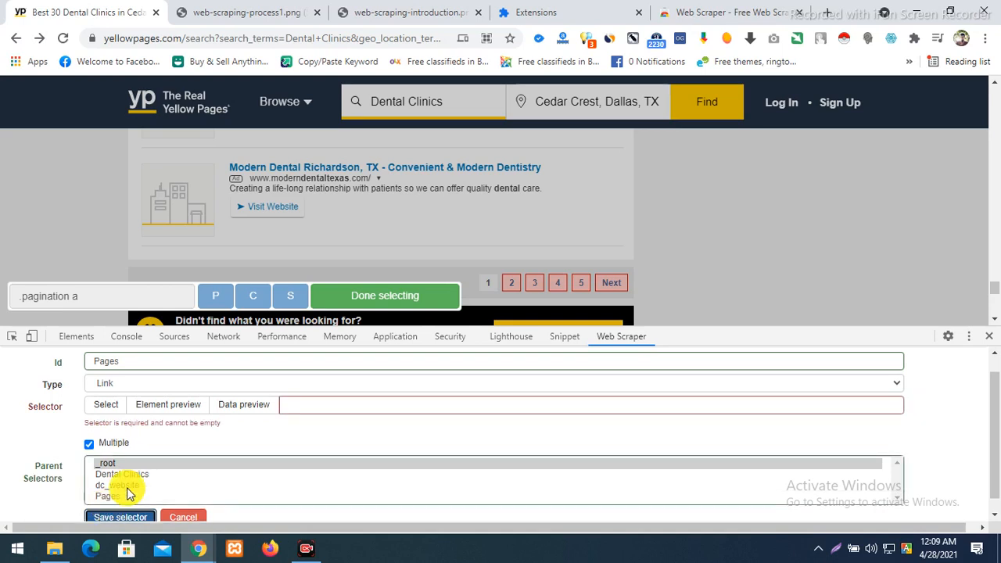
scroll(275, 422, "down", 1)
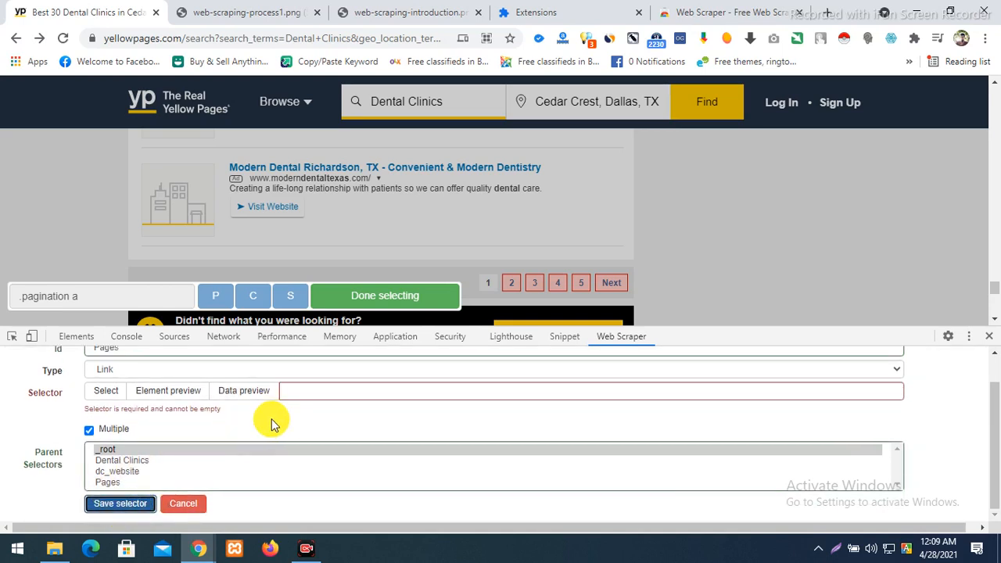
left_click(391, 299)
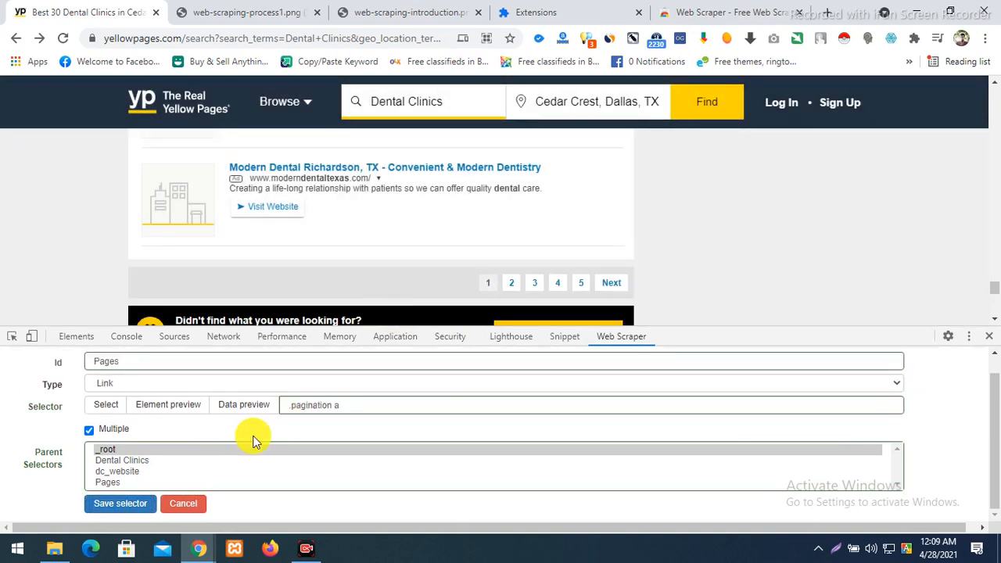
left_click(123, 503)
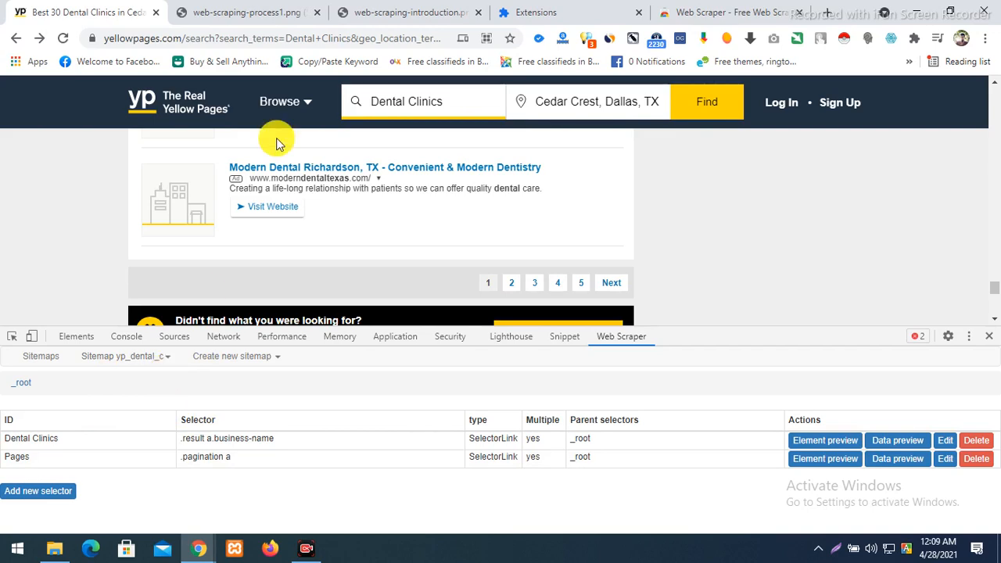
- Look at the ClearChoice-Dallas listing page, return to the results, and expand _root and Dental Clinics in the sitemap's selector graph
scroll(258, 156, "up", 5)
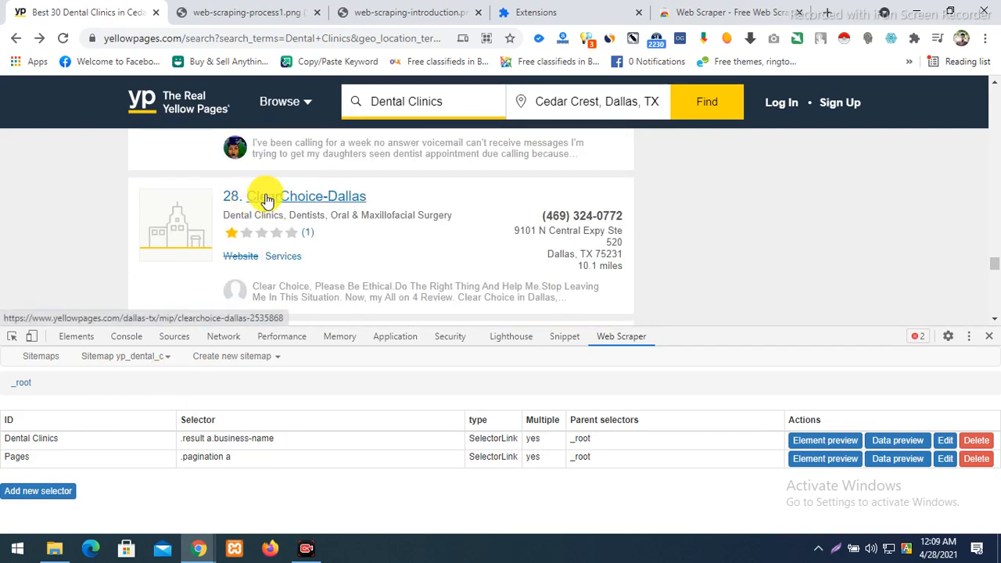
left_click(266, 200)
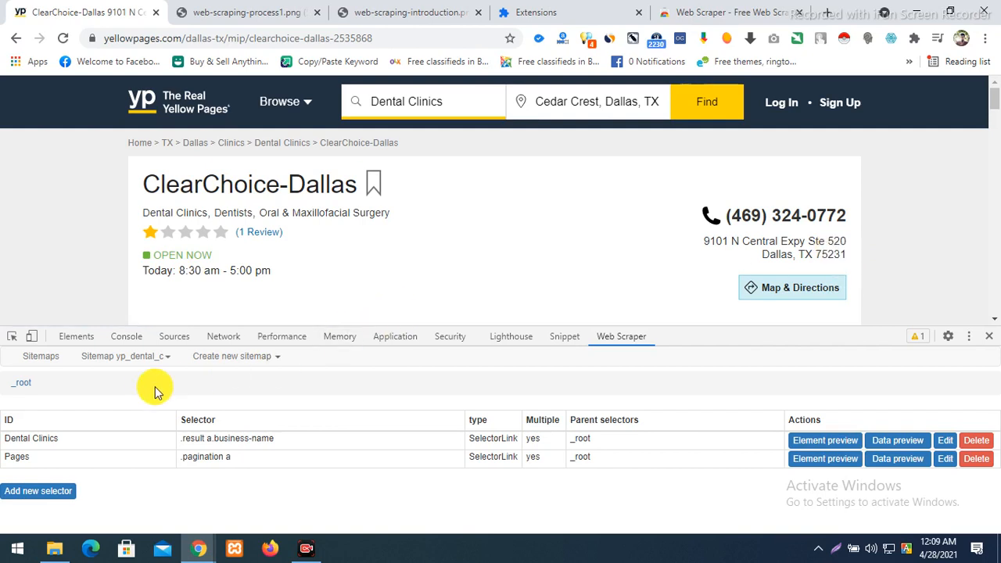
left_click(160, 359)
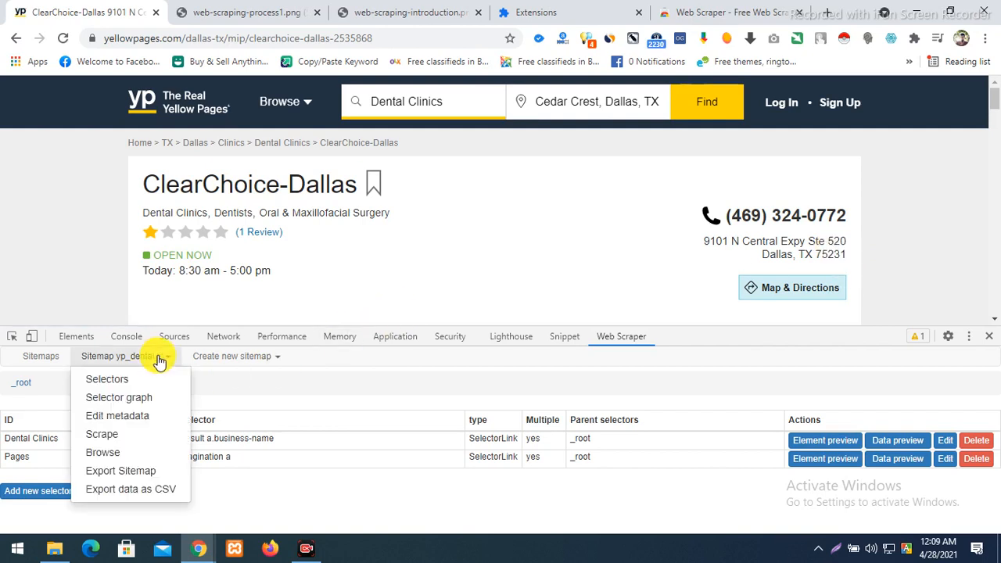
left_click(120, 399)
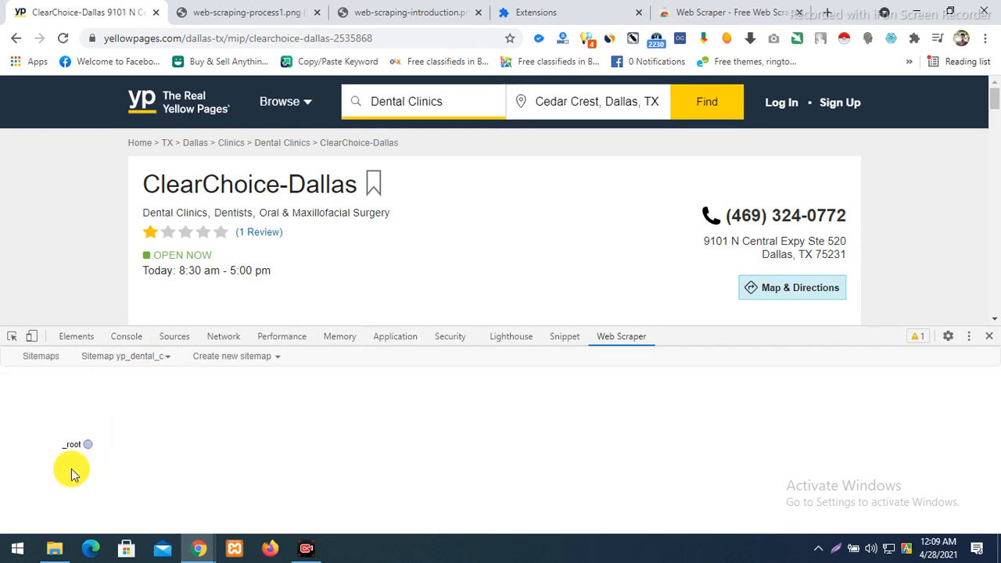
left_click(14, 39)
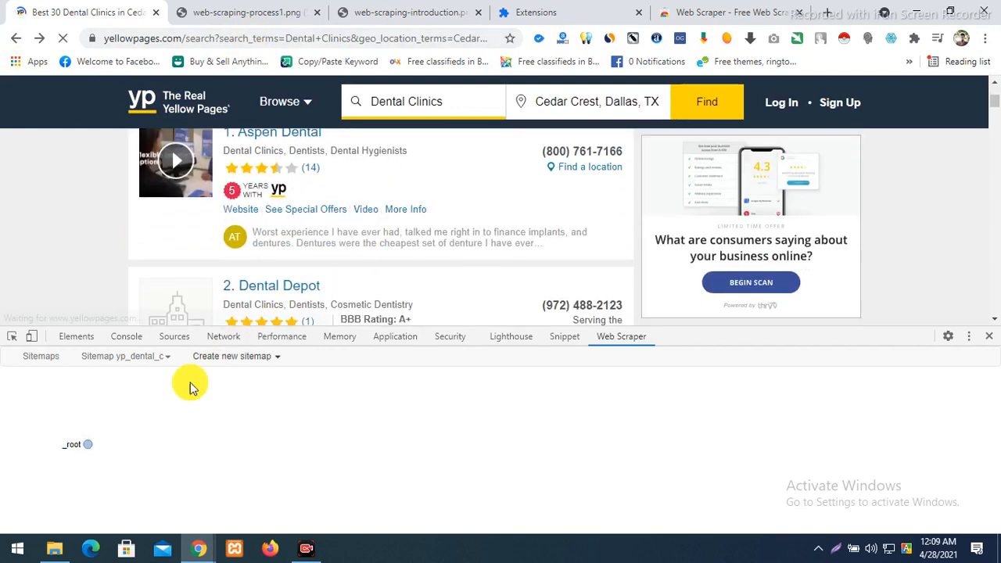
left_click(89, 447)
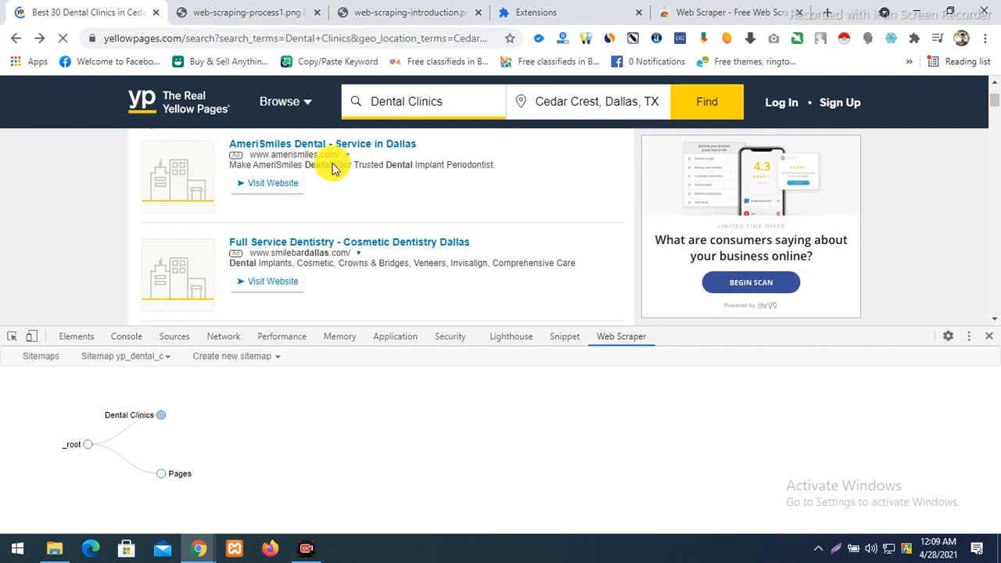
scroll(313, 168, "up", 2)
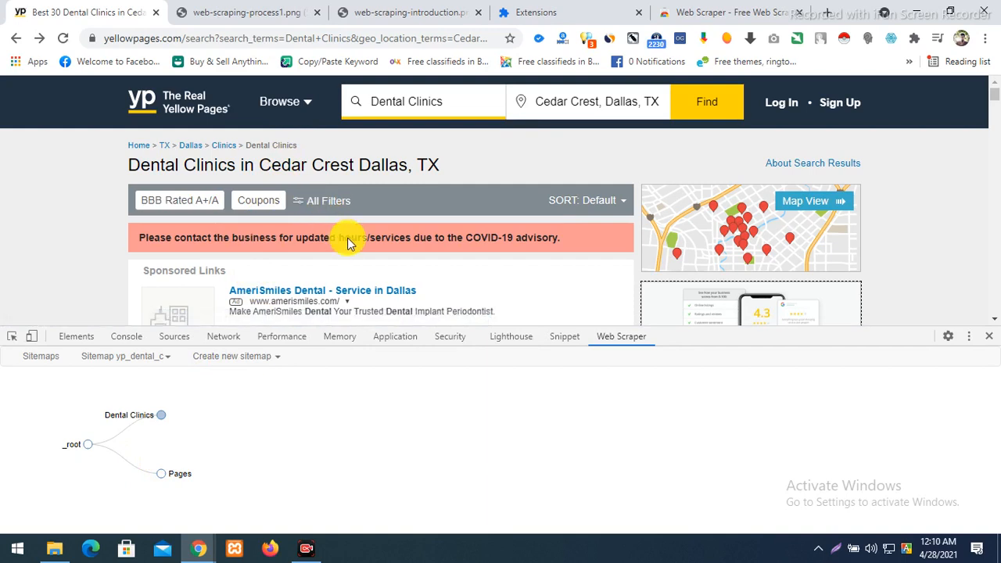
left_click(161, 416)
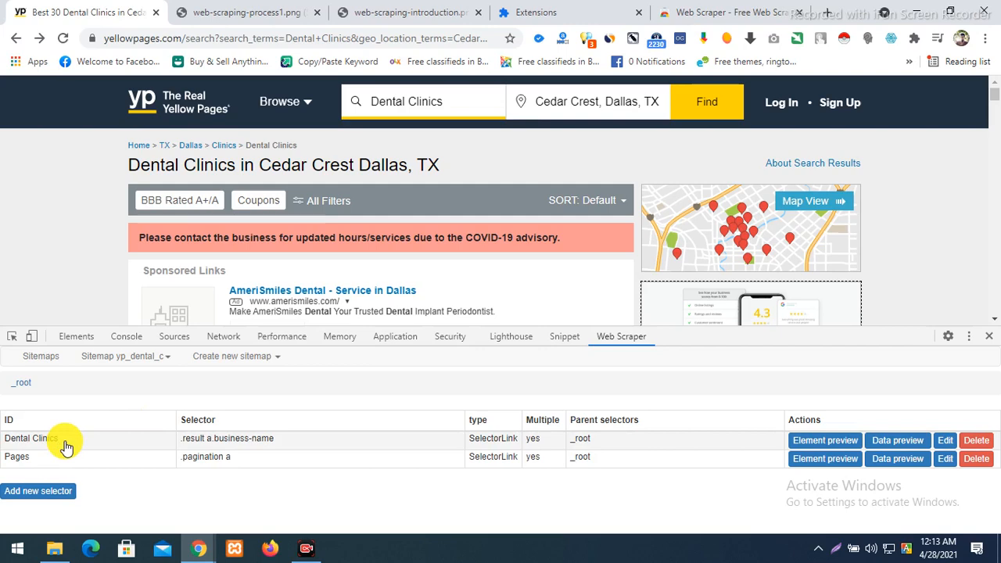
- Review the child selectors under Dental Clinics, return to _root, and look through the search results down to the page number links
scroll(327, 219, "down", 5)
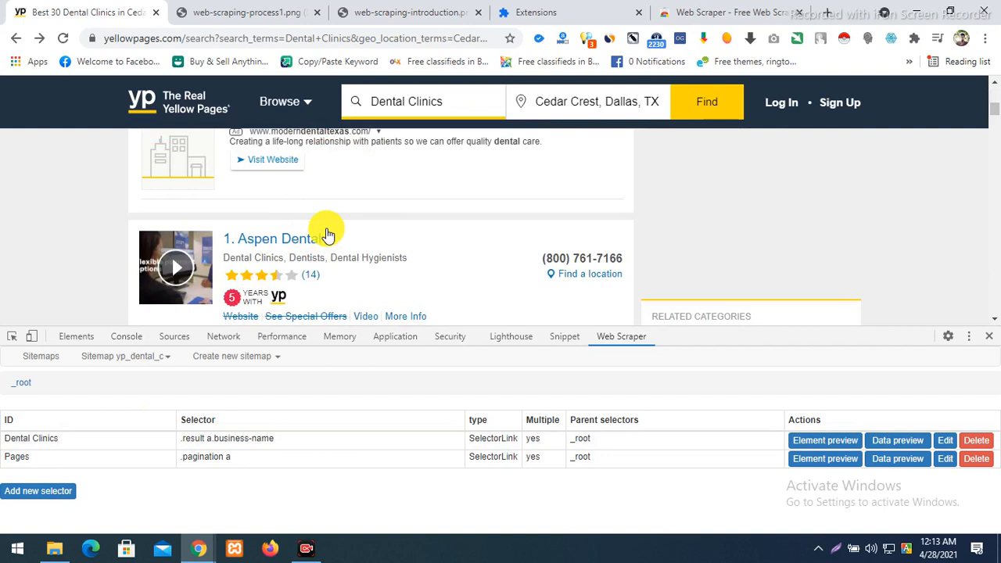
left_click(35, 441)
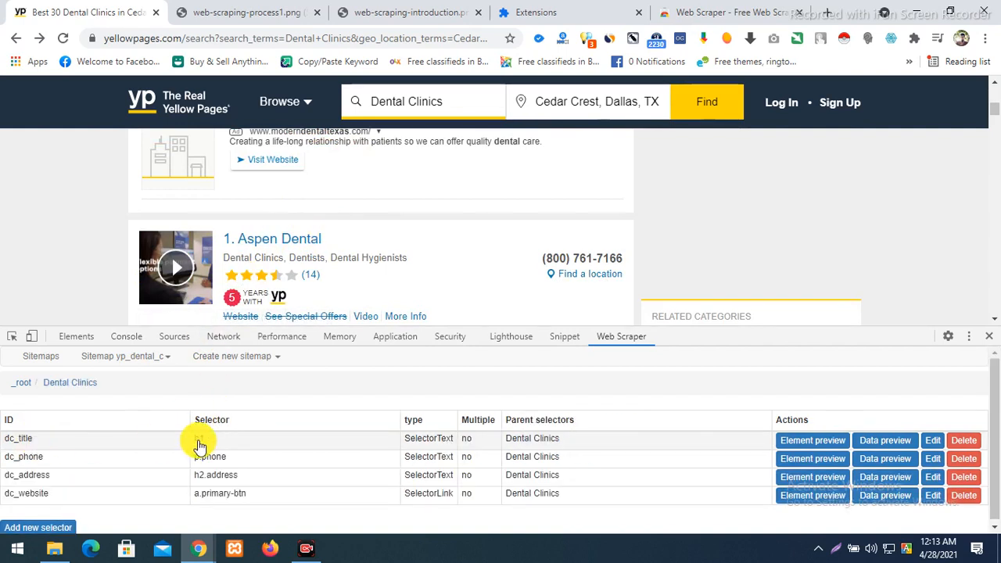
left_click(21, 384)
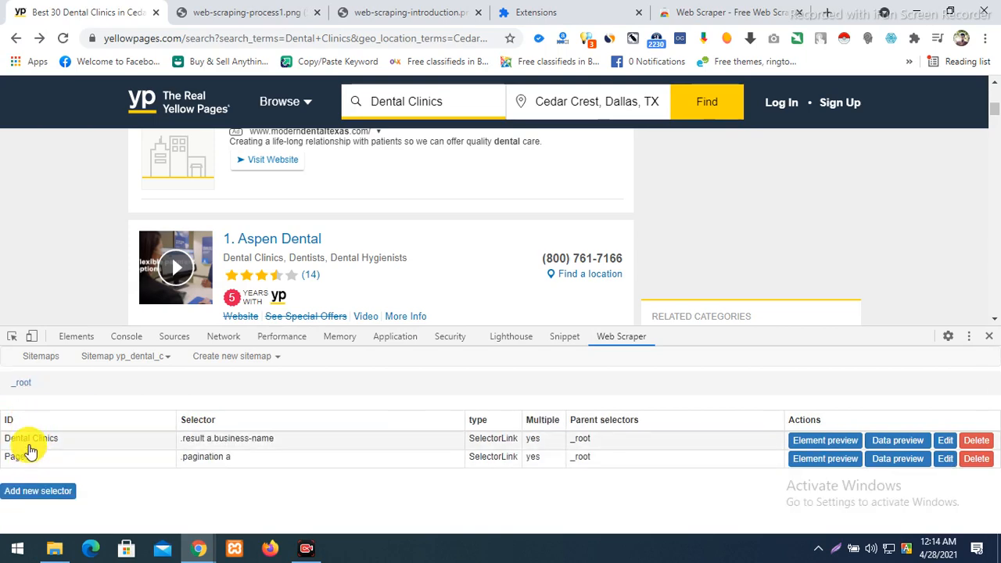
scroll(290, 228, "down", 7)
scroll(295, 227, "up", 6)
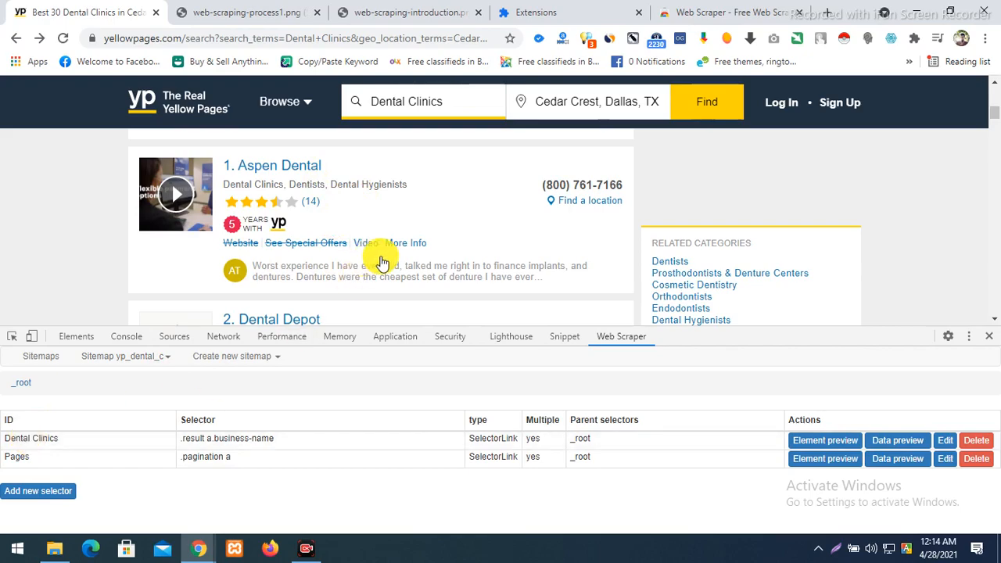
scroll(380, 250, "down", 20)
scroll(576, 238, "down", 20)
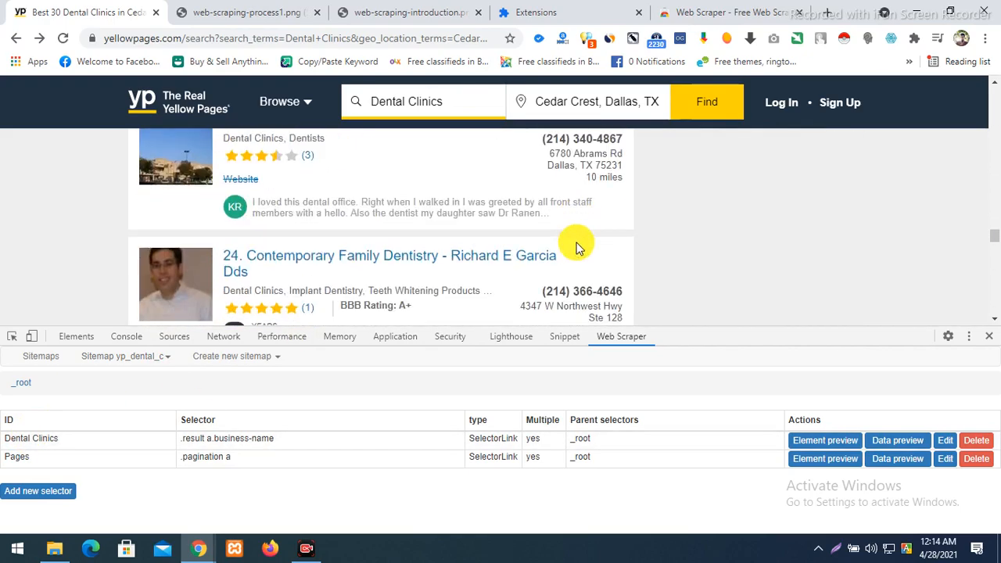
scroll(612, 261, "up", 4)
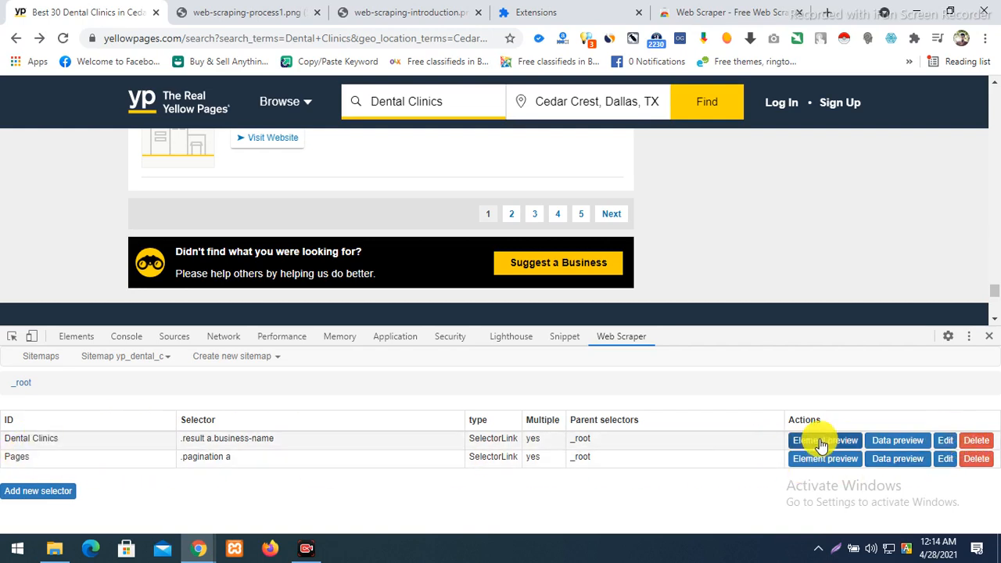
- Edit the Dental Clinics selector to have both _root and Pages as parent selectors, and save it
left_click(945, 441)
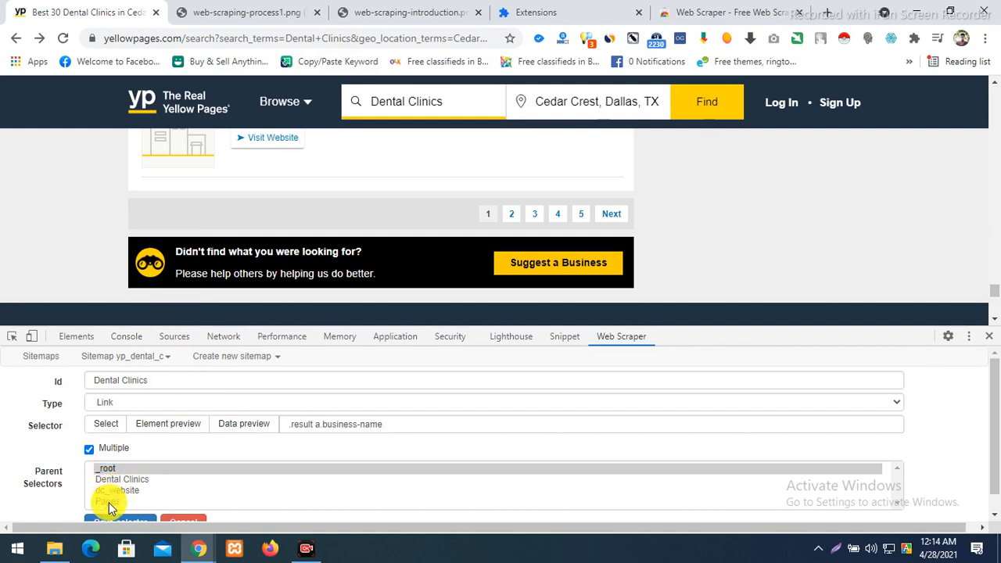
left_click(107, 470)
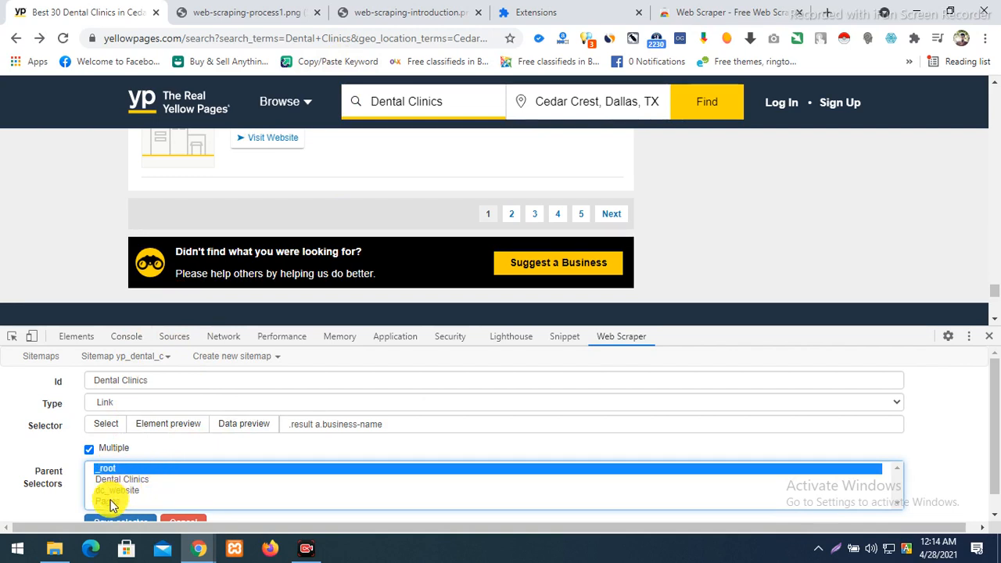
left_click(110, 502)
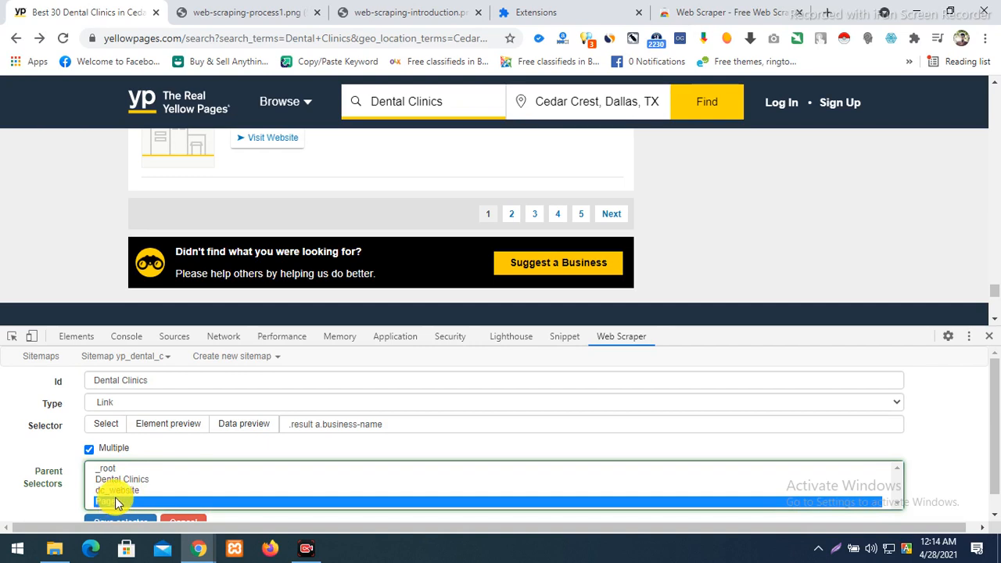
left_click(113, 469)
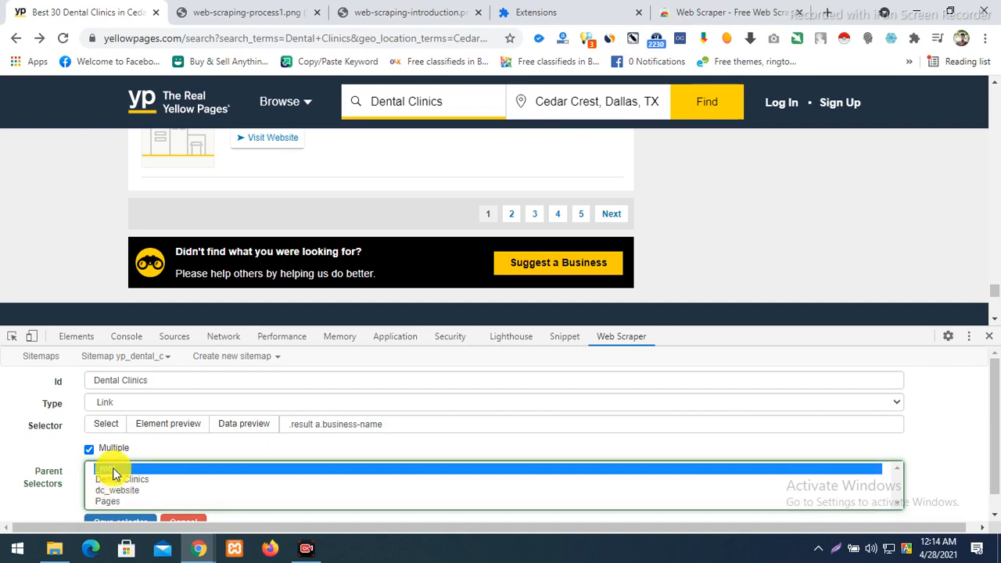
left_click(109, 501, "ctrl")
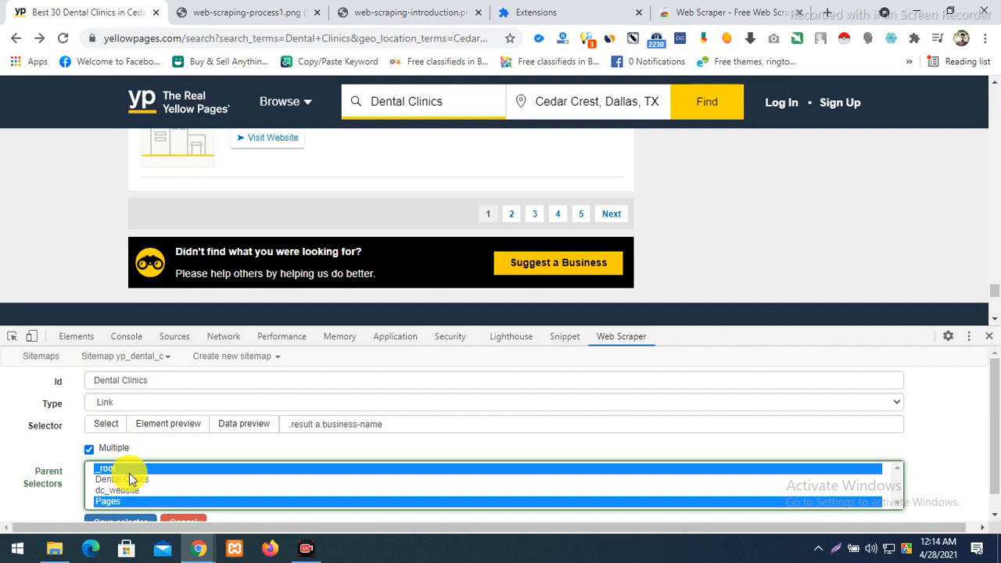
scroll(180, 422, "down", 2)
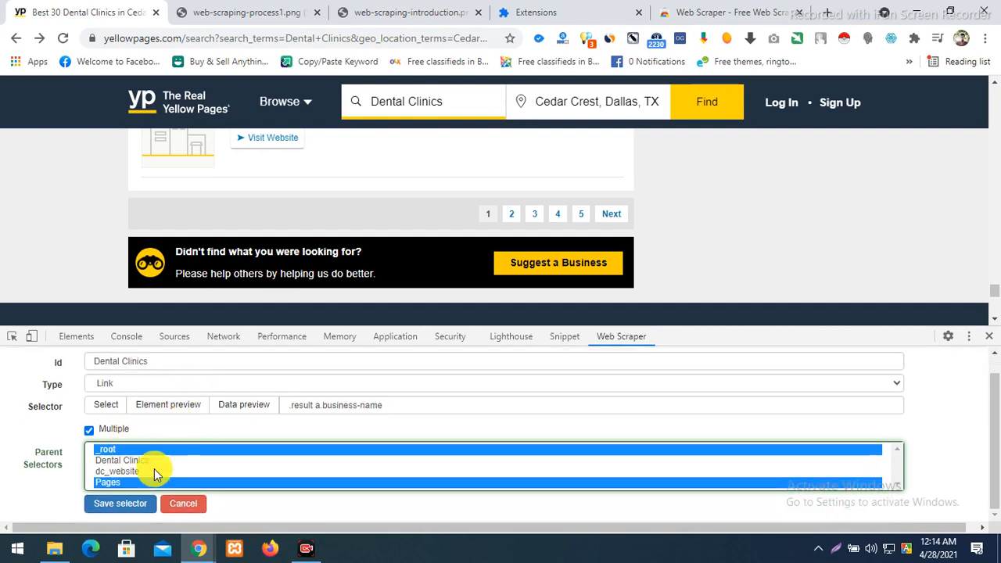
left_click(119, 503)
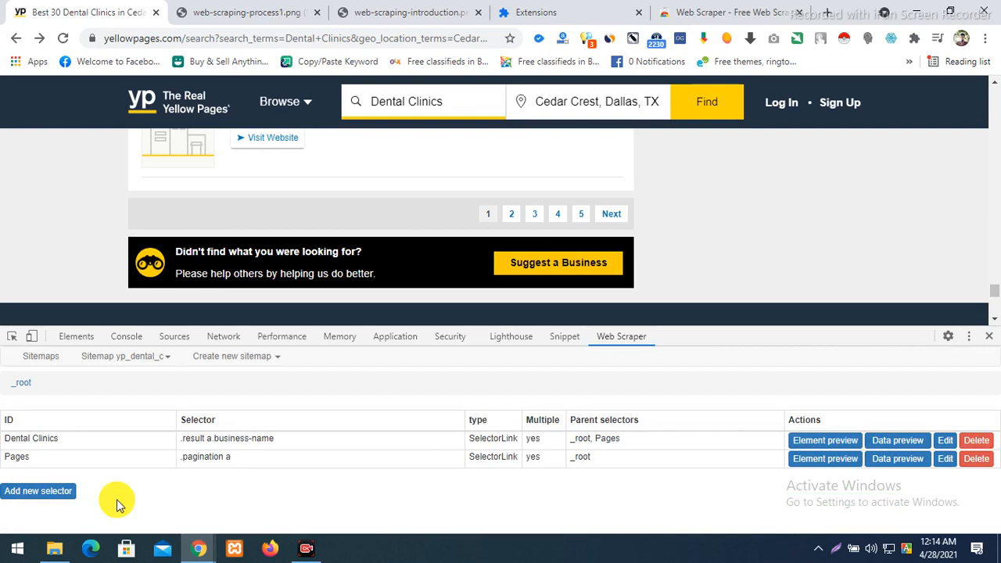
- Examine the yp_dental_c selector graph with _root, Dental Clinics, Pages and the Dental Clinics node under Pages all expanded
left_click(170, 358)
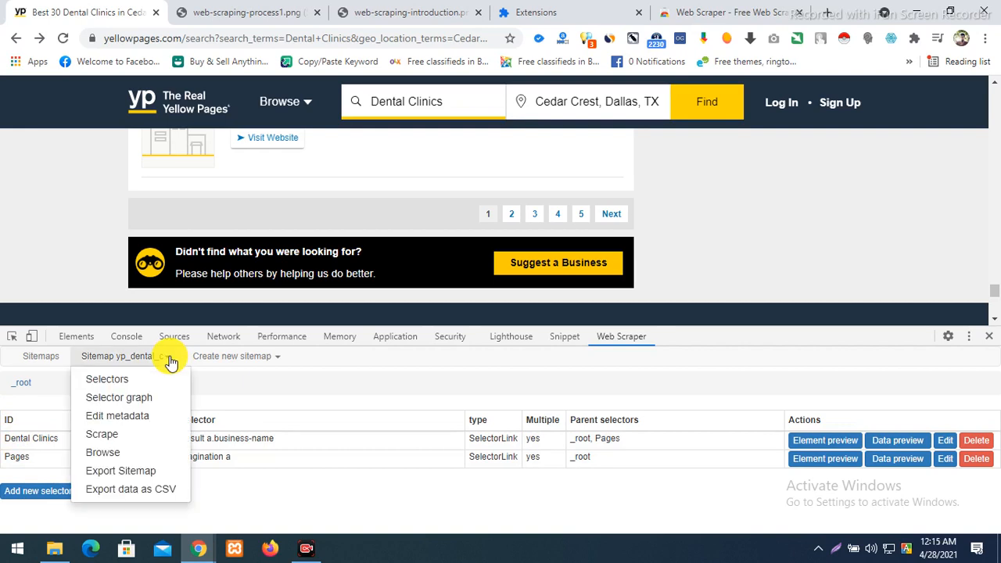
left_click(128, 401)
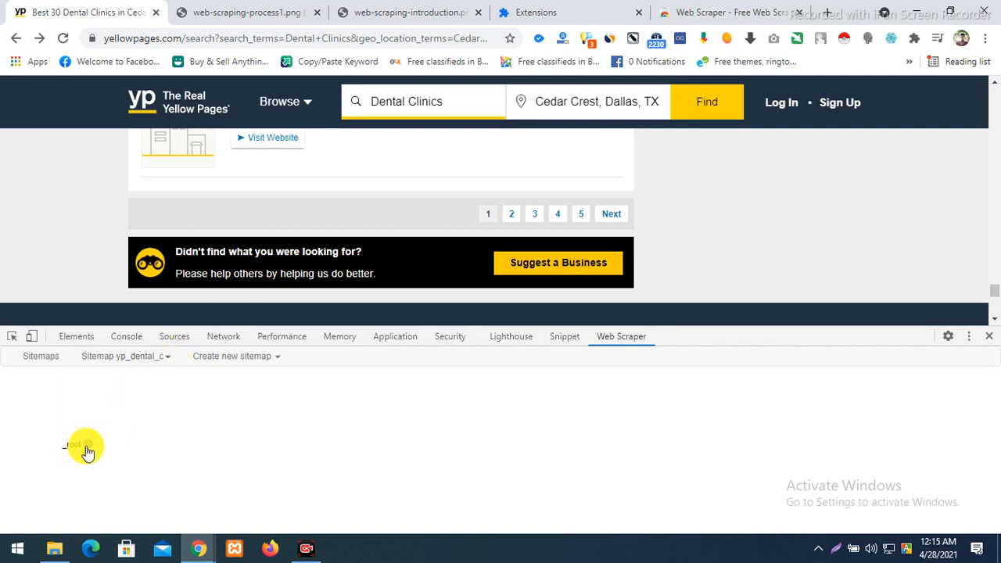
scroll(321, 110, "up", 2)
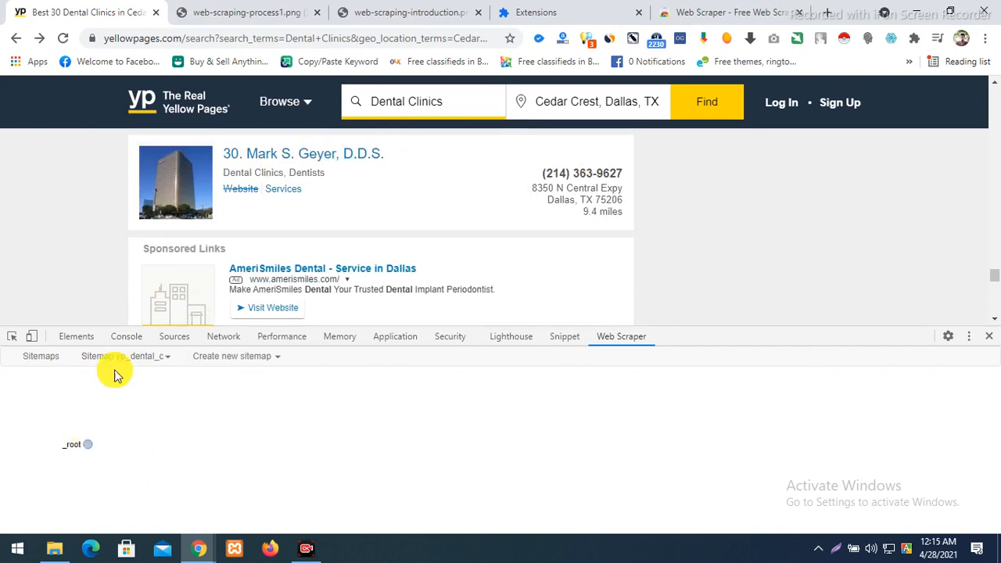
left_click(88, 447)
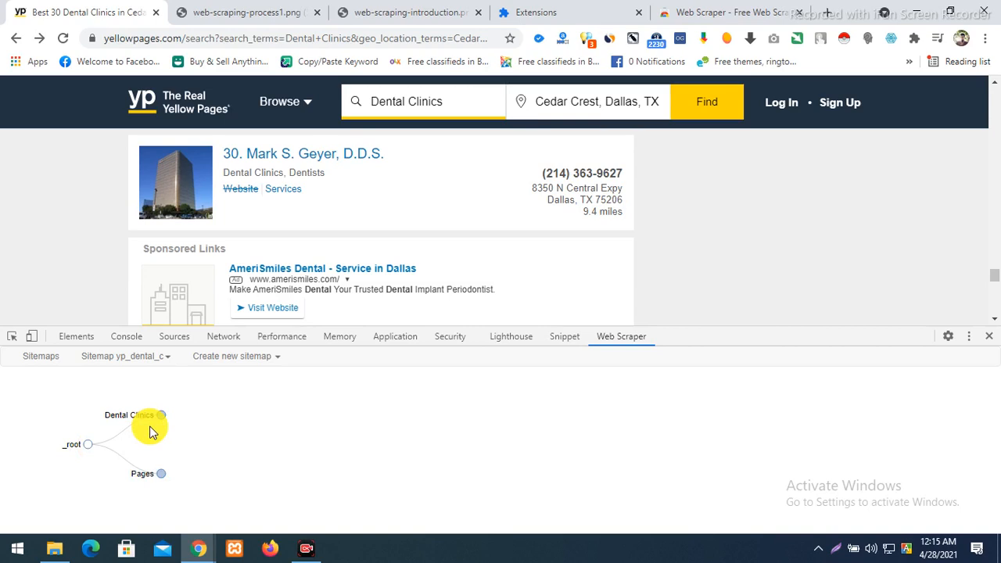
scroll(274, 194, "up", 1)
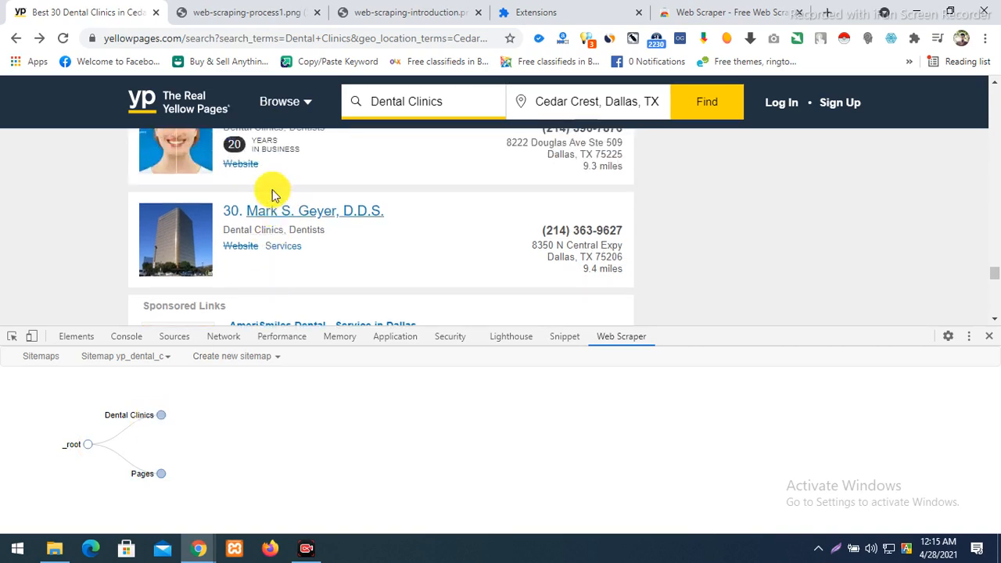
scroll(273, 194, "up", 5)
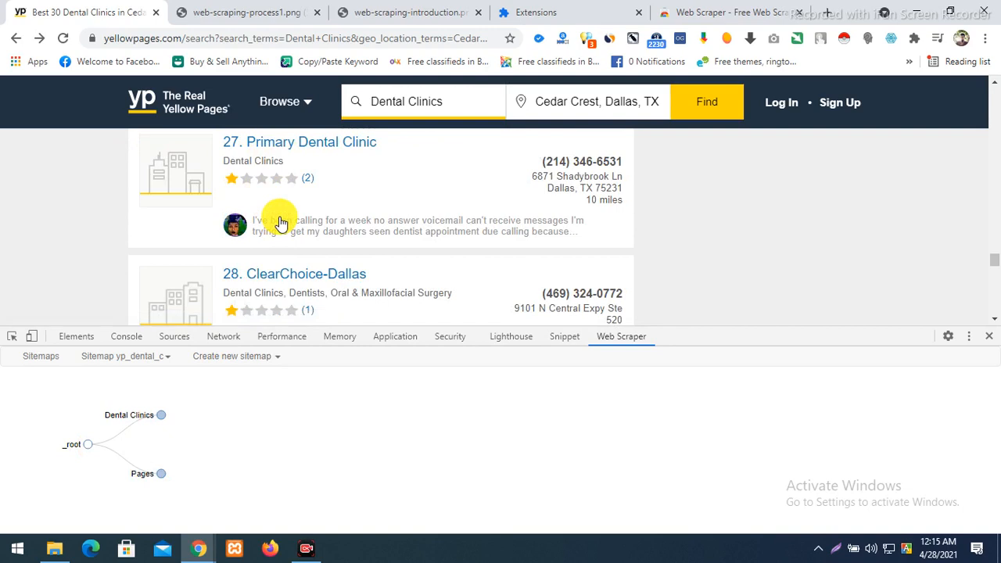
left_click(161, 416)
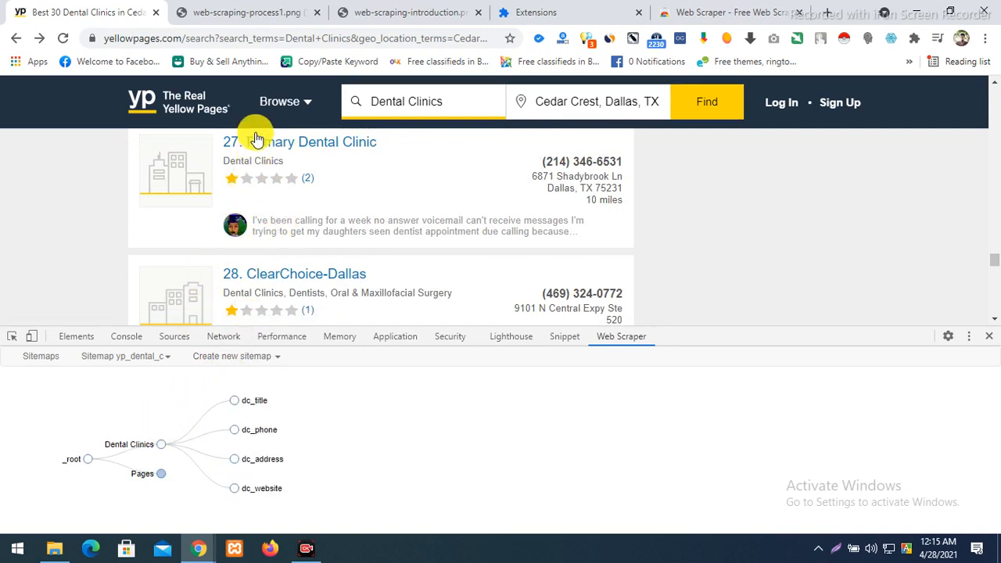
scroll(267, 230, "up", 1)
scroll(276, 236, "down", 2)
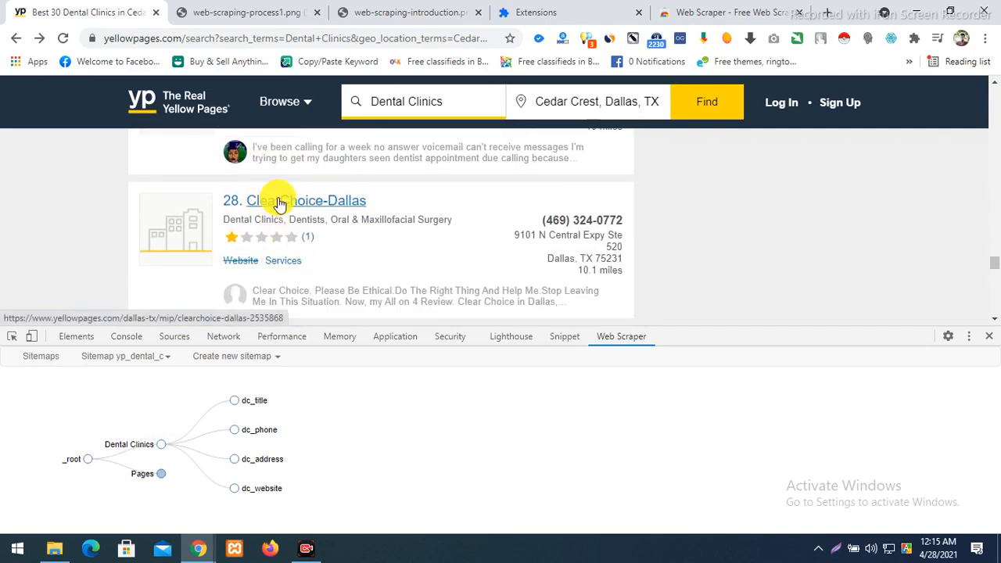
left_click(161, 474)
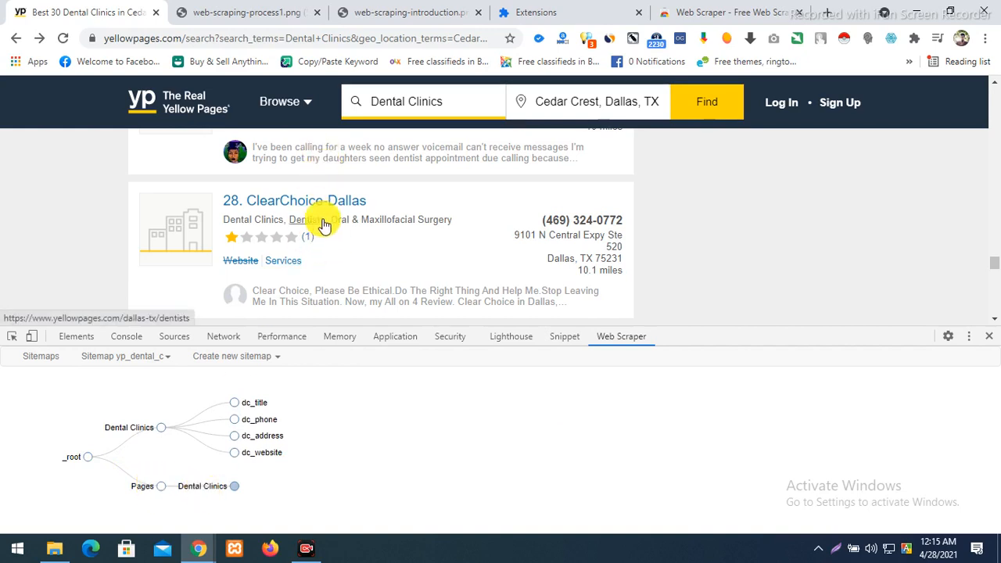
left_click(234, 487)
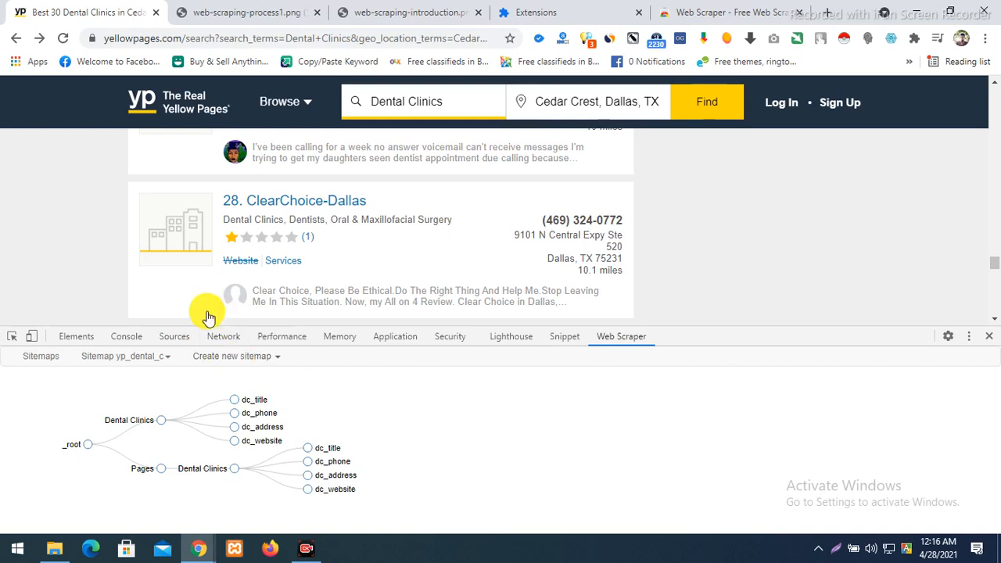
- Start scraping the yp_dental_c sitemap with a request interval and page load delay of 2000 ms each
left_click(143, 362)
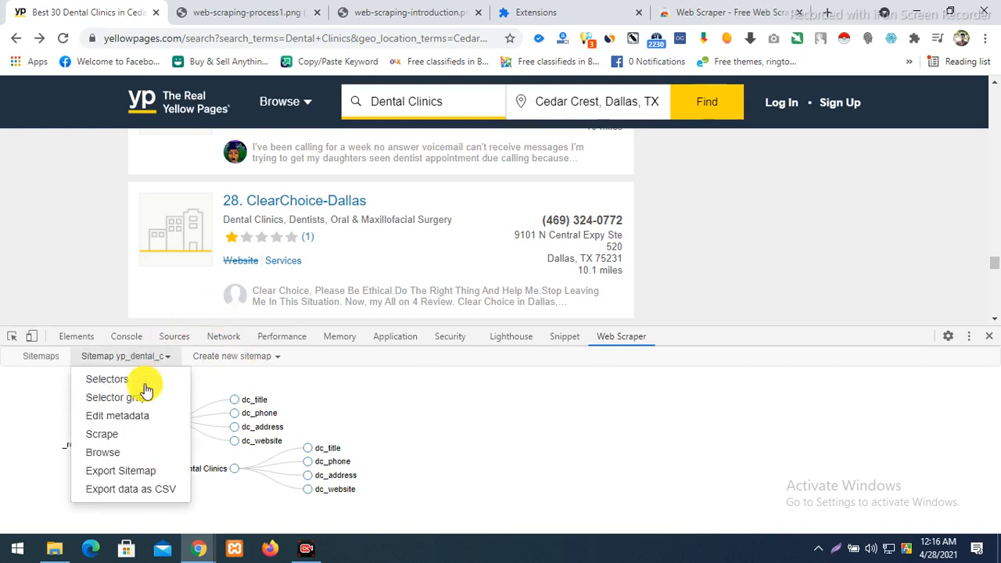
left_click(100, 435)
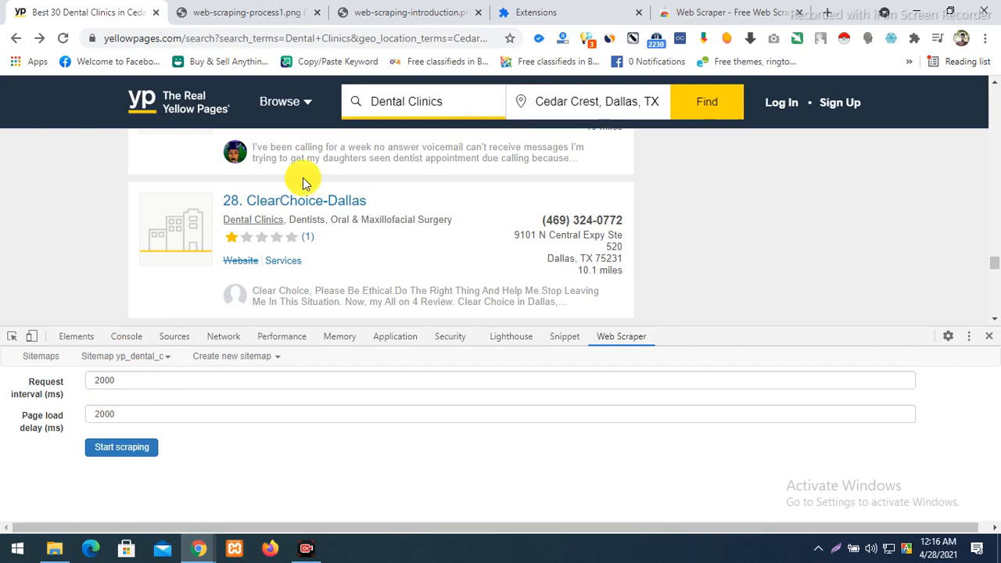
scroll(338, 204, "down", 5)
scroll(338, 205, "down", 3)
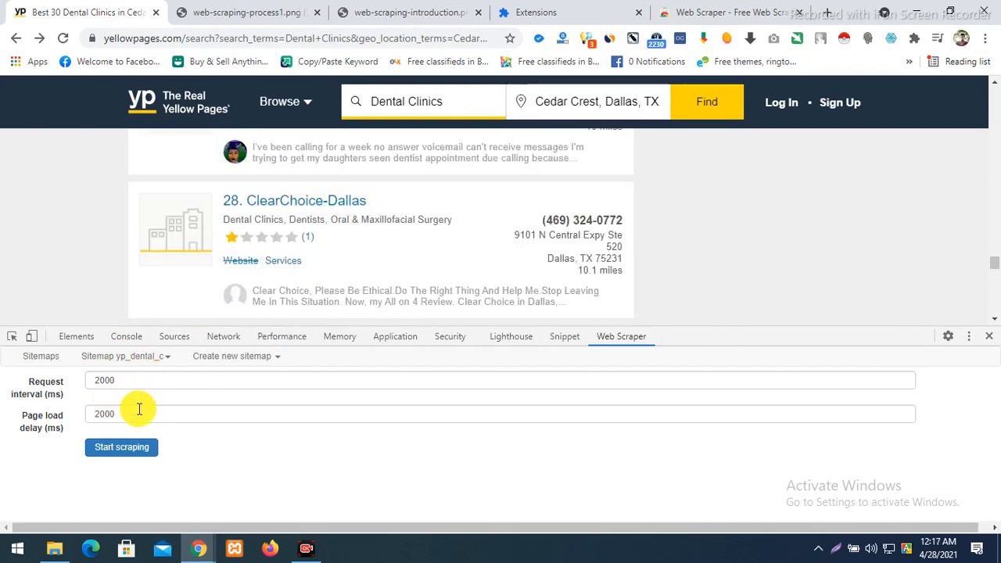
left_click(120, 455)
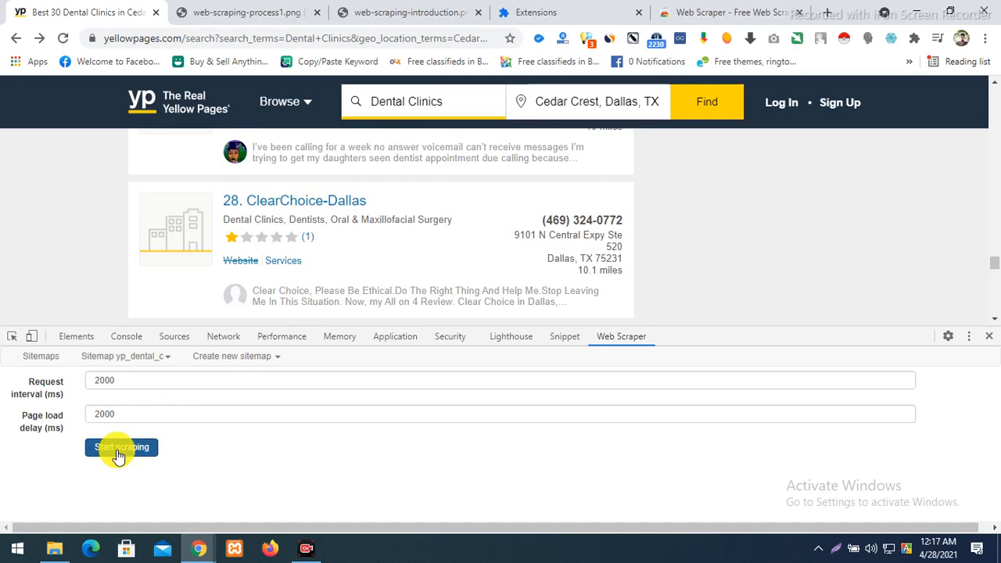
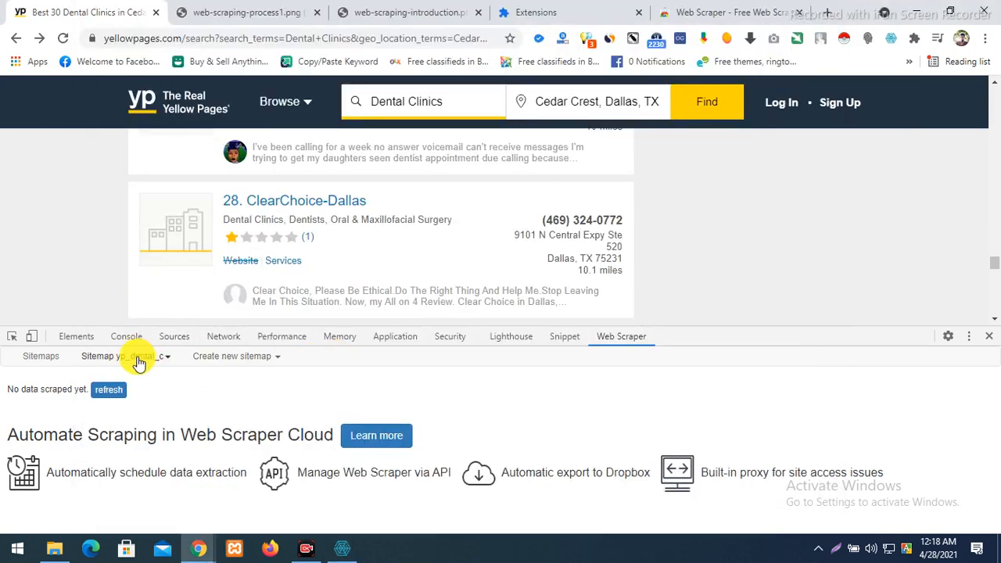
- Browse the scraped data of the yp_dental_c sitemap, refresh it, and look through all collected clinic rows in an enlarged results area
left_click(143, 357)
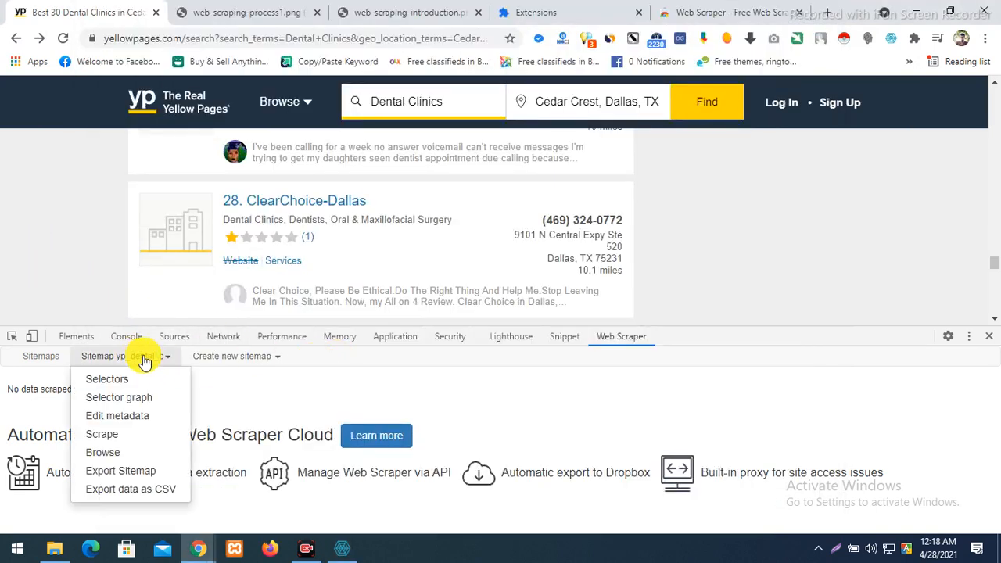
left_click(111, 453)
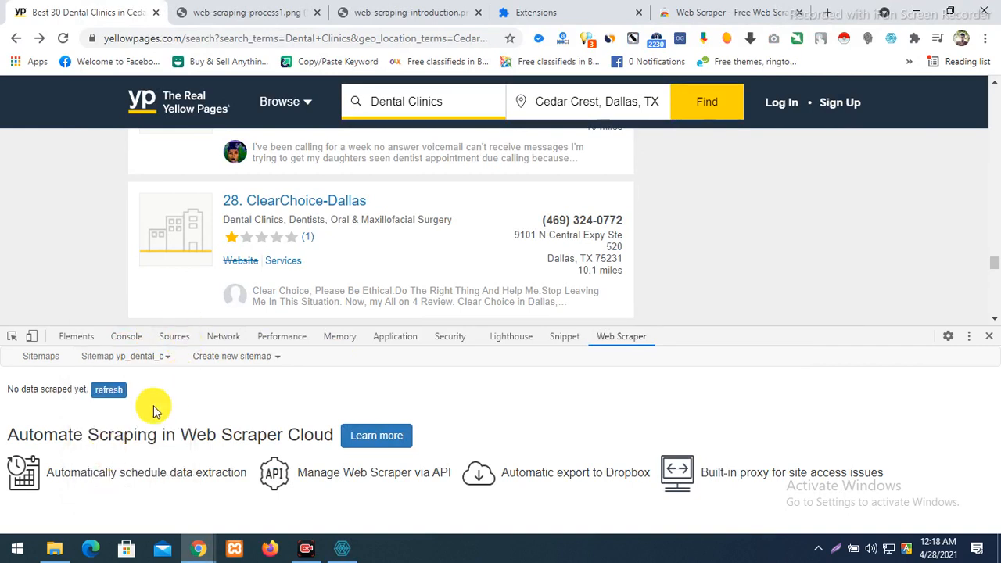
left_click(112, 390)
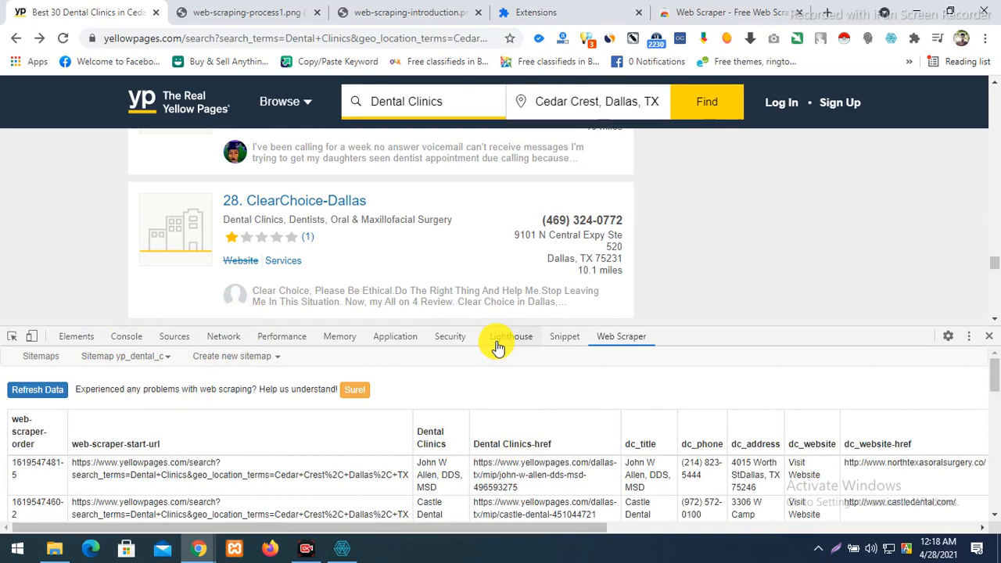
left_click_drag(668, 328, 652, 205)
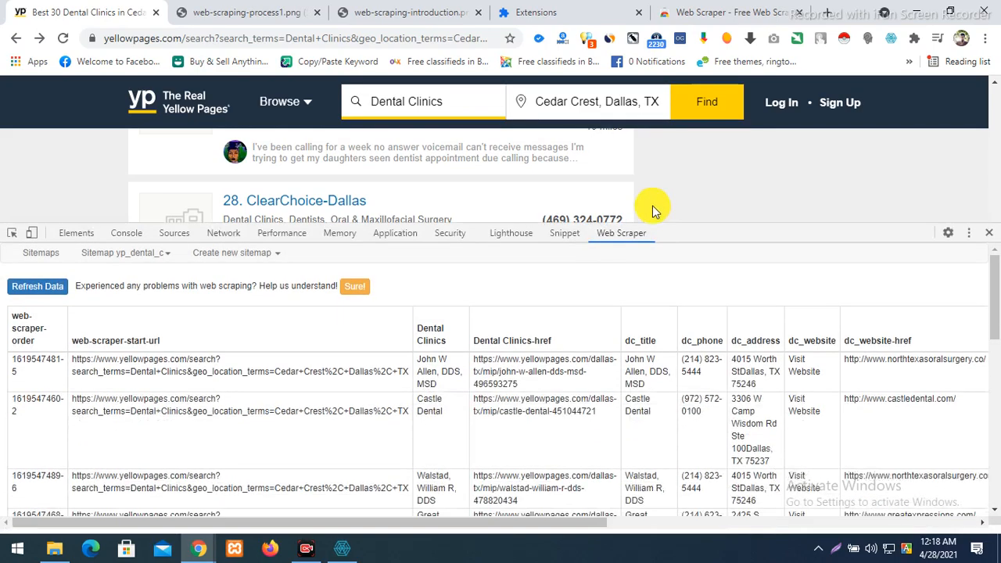
scroll(630, 393, "down", 5)
scroll(643, 391, "up", 10)
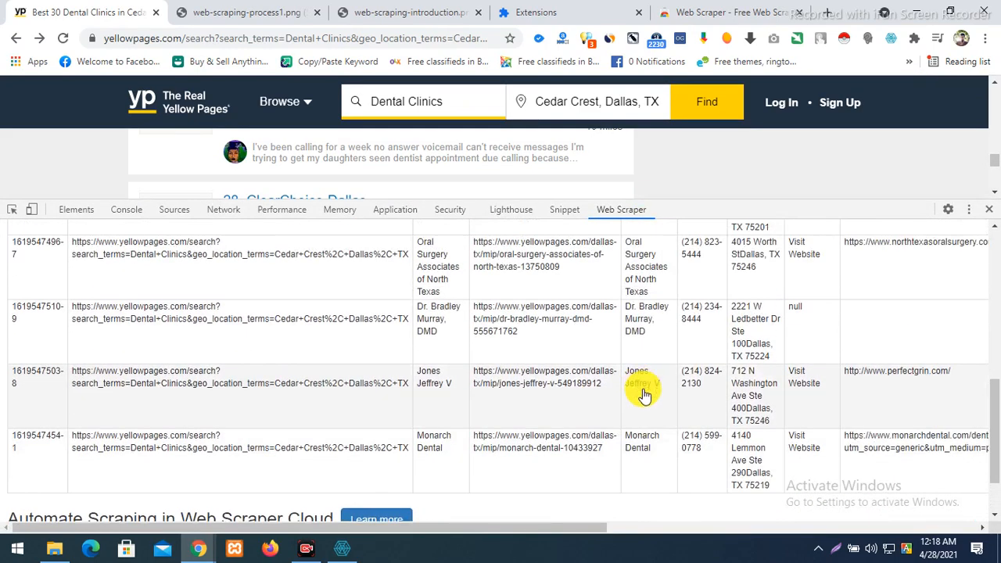
scroll(648, 329, "up", 5)
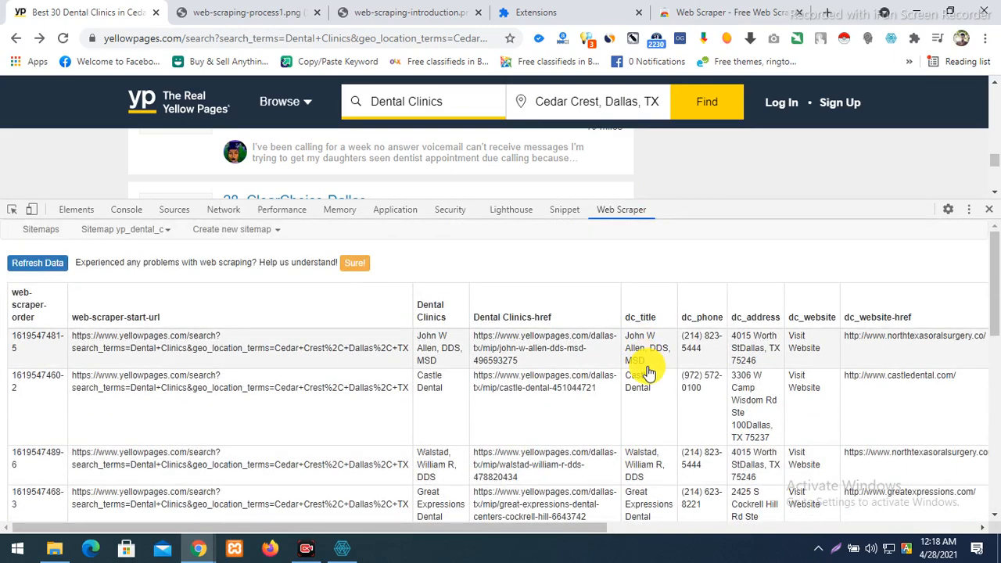
scroll(563, 351, "down", 10)
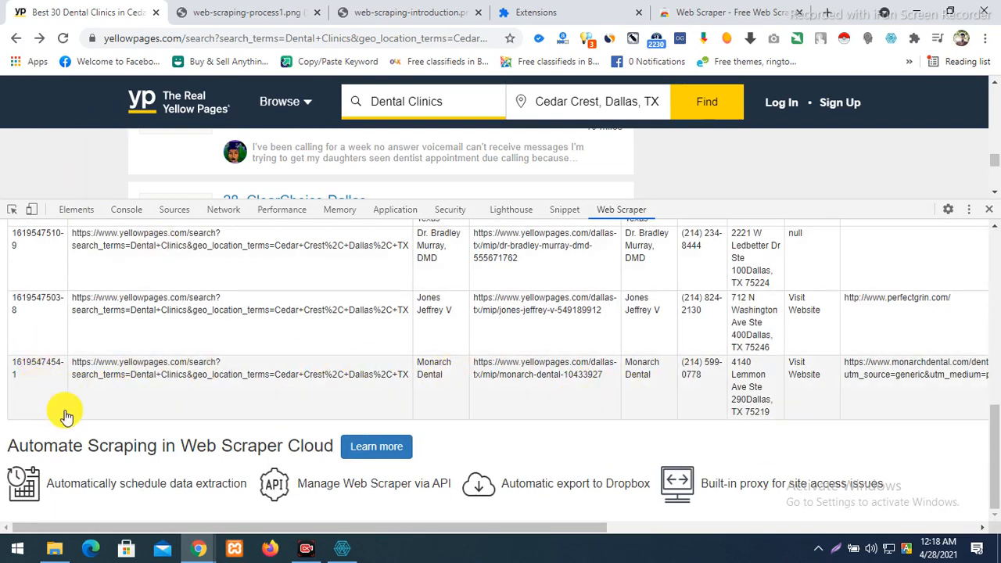
scroll(286, 420, "up", 10)
scroll(75, 314, "up", 1)
- Refresh the scraped data again and examine the newest rows and the title, phone, address and website columns
left_click(37, 263)
scroll(462, 422, "down", 3)
scroll(461, 422, "down", 5)
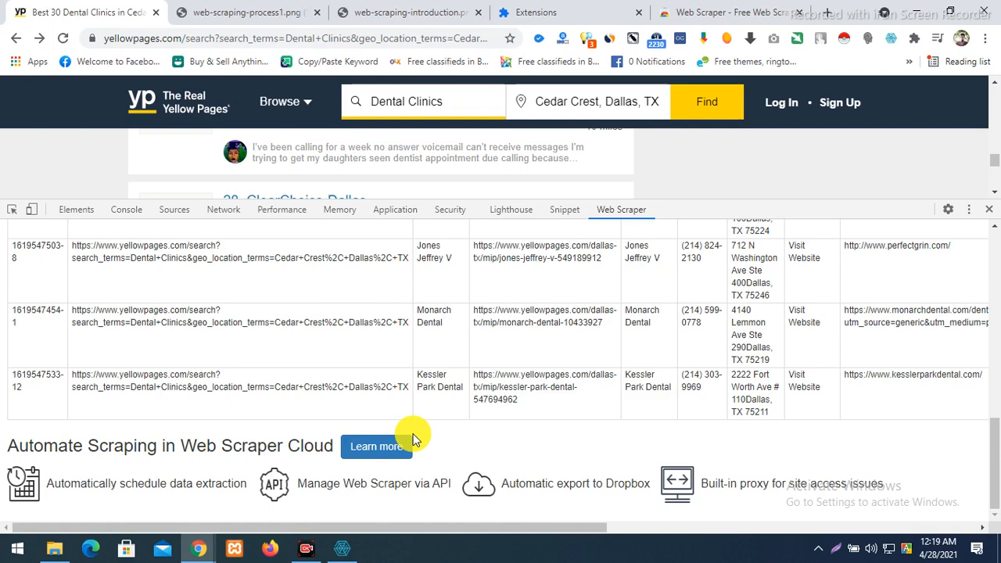
left_click(342, 548)
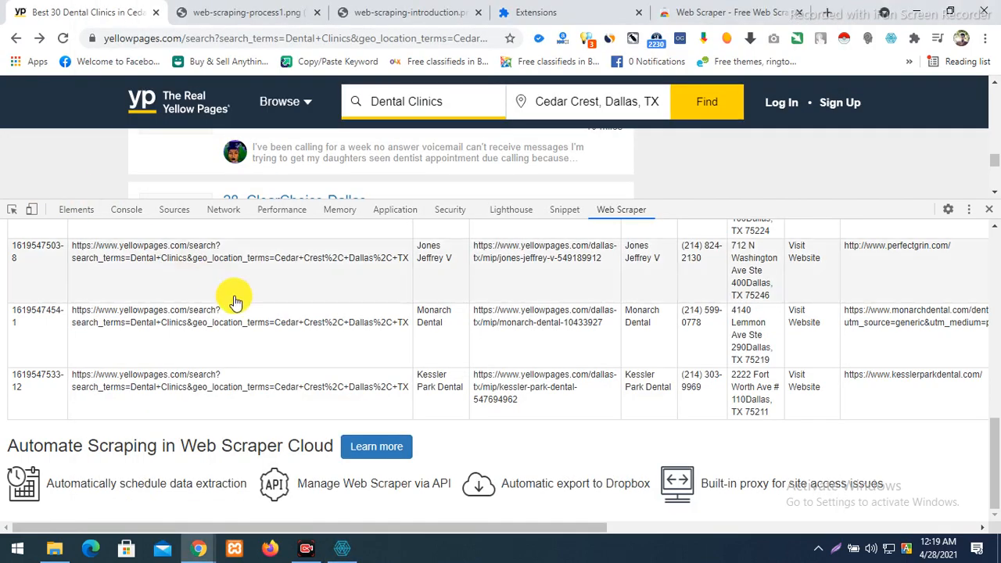
scroll(288, 309, "up", 1)
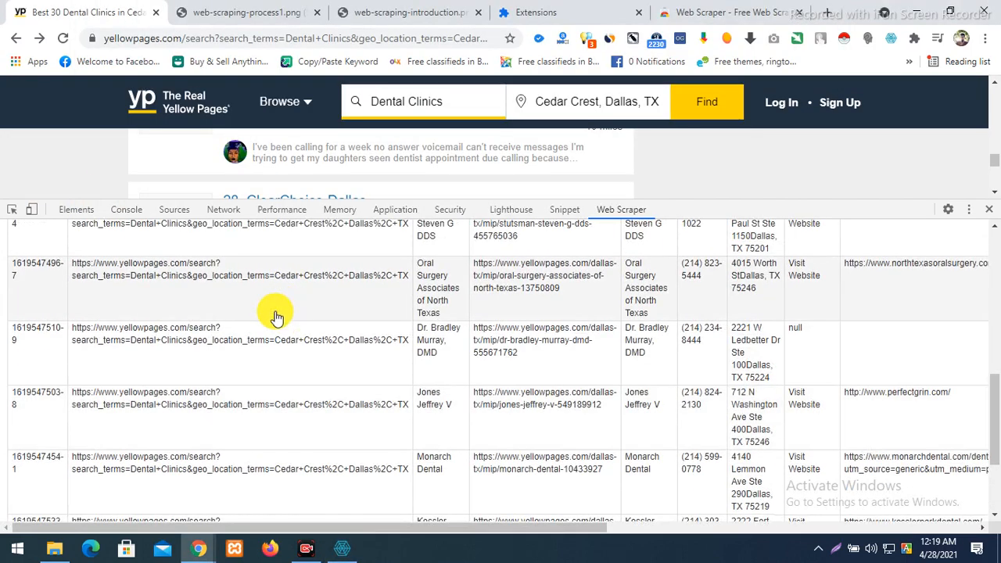
scroll(482, 375, "up", 7)
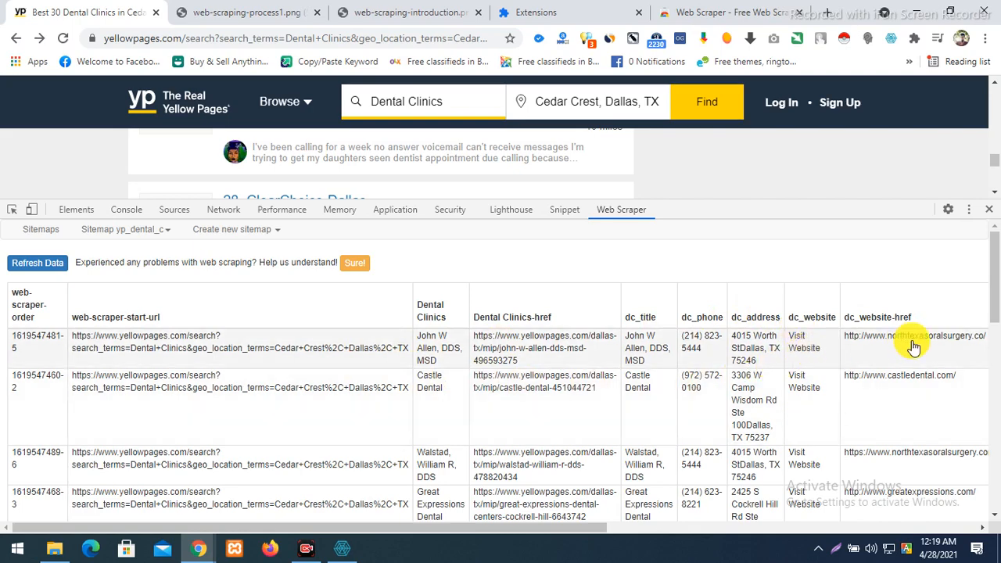
scroll(891, 359, "down", 3)
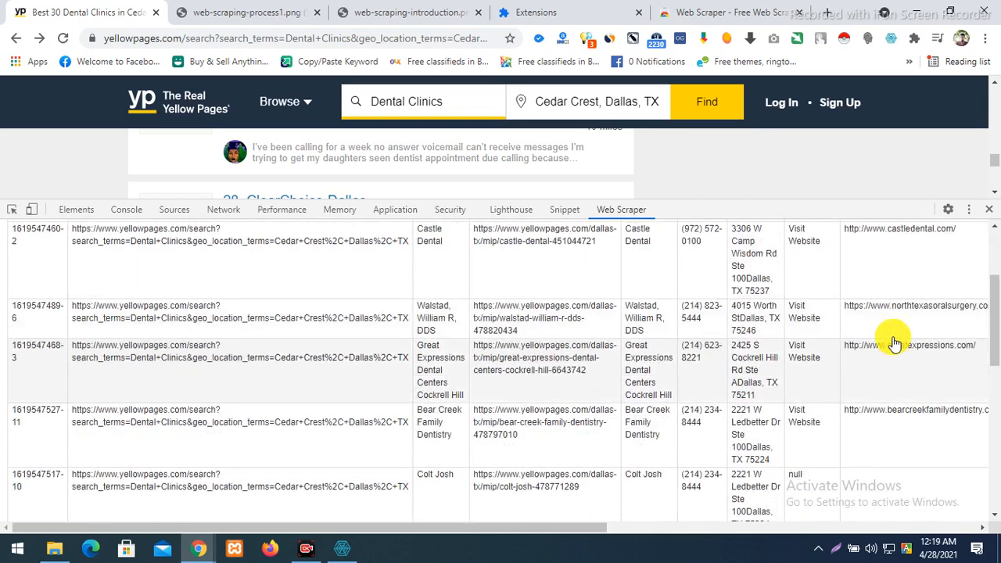
scroll(894, 344, "up", 3)
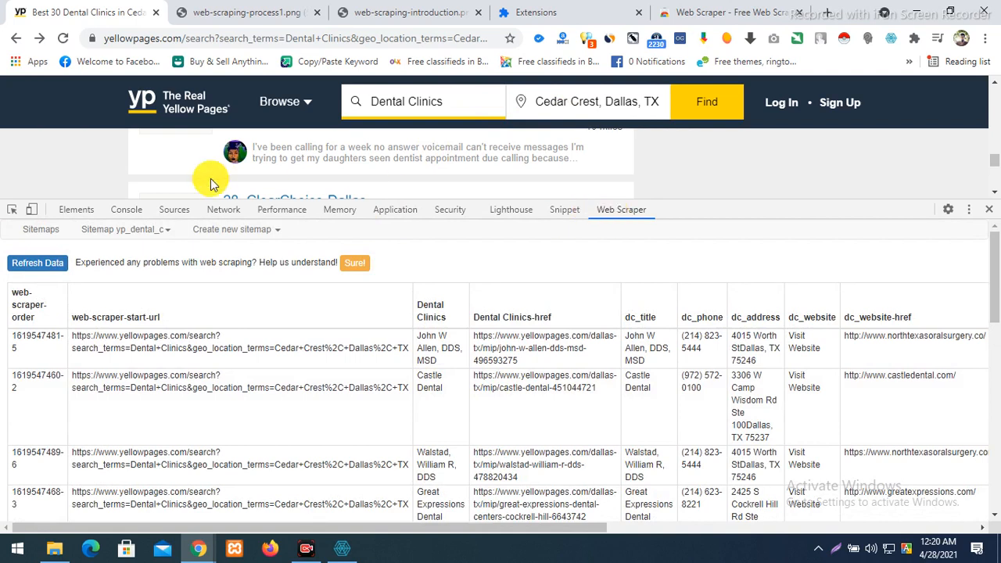
- Export the yp_dental_c data as CSV and open the downloaded yp_dental_c.csv in a maximized Excel window
left_click(160, 232)
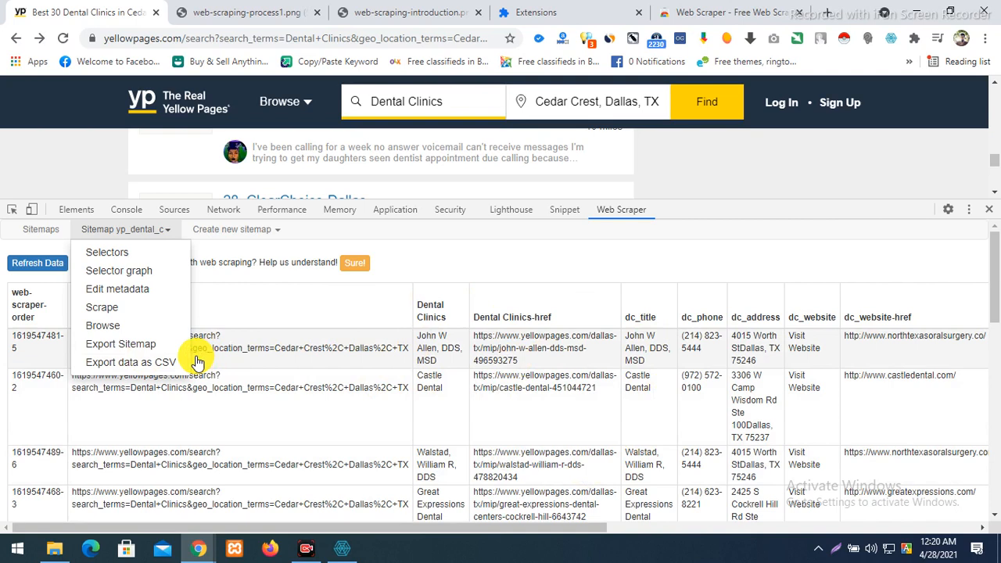
left_click(107, 365)
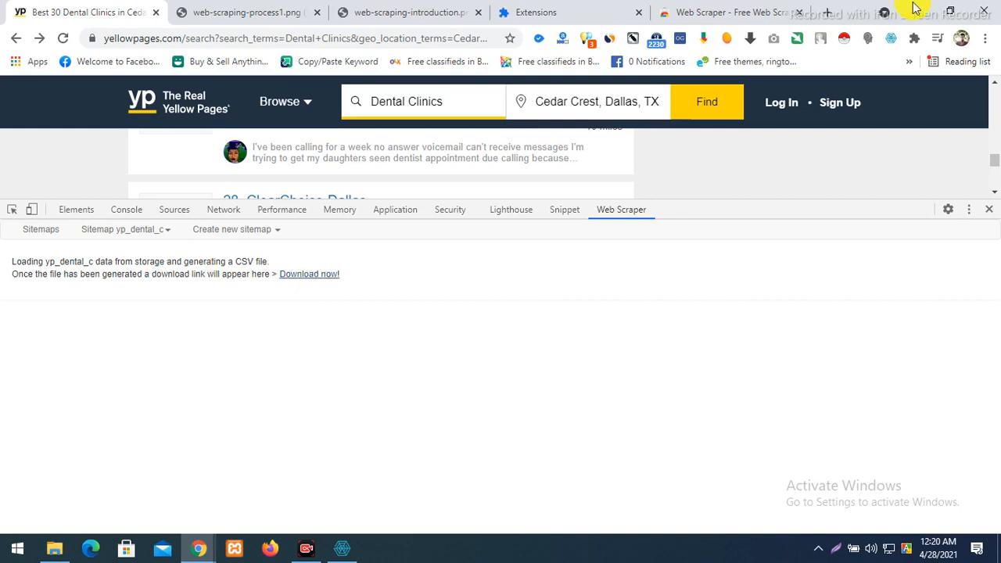
left_click(987, 39)
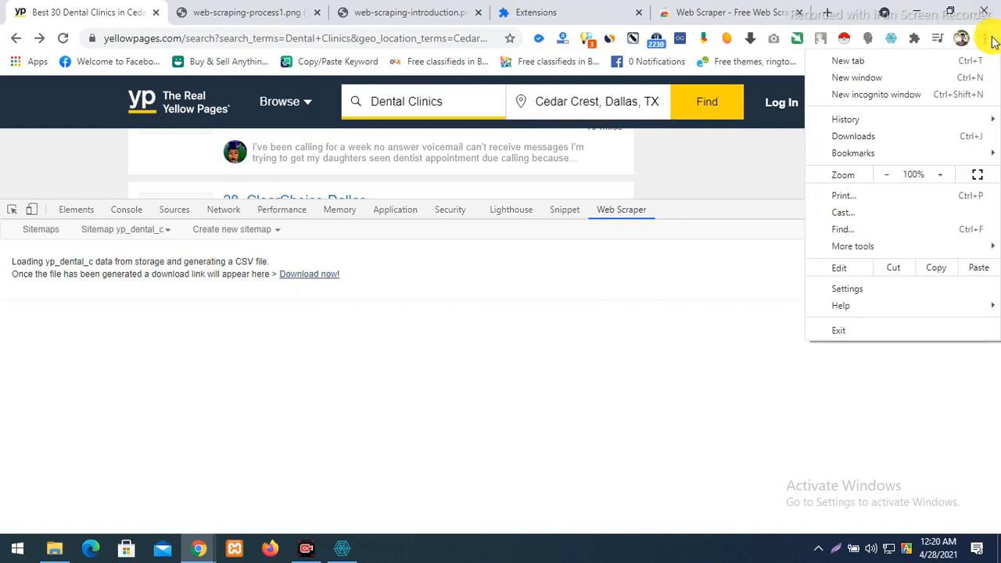
left_click(861, 136)
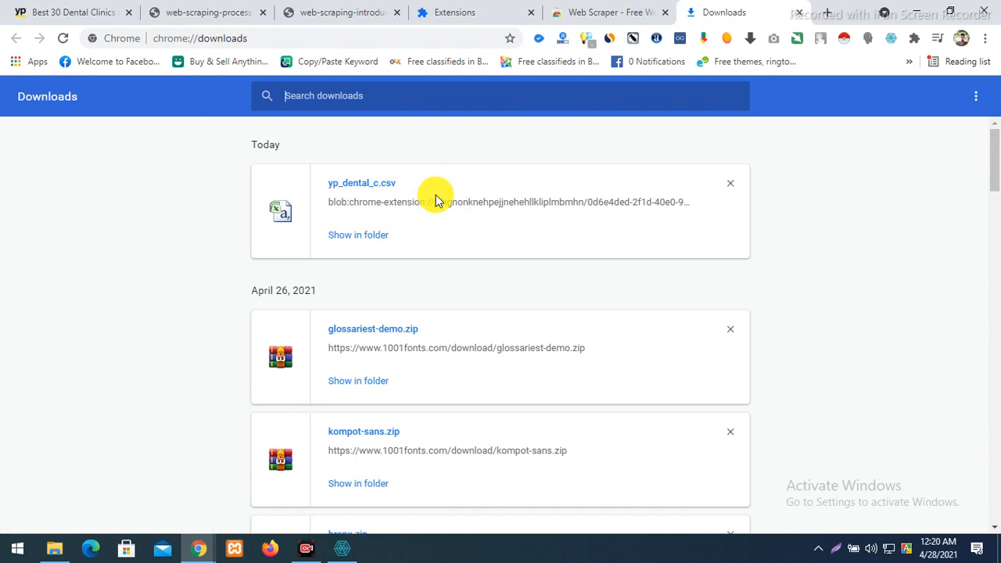
left_click(365, 185)
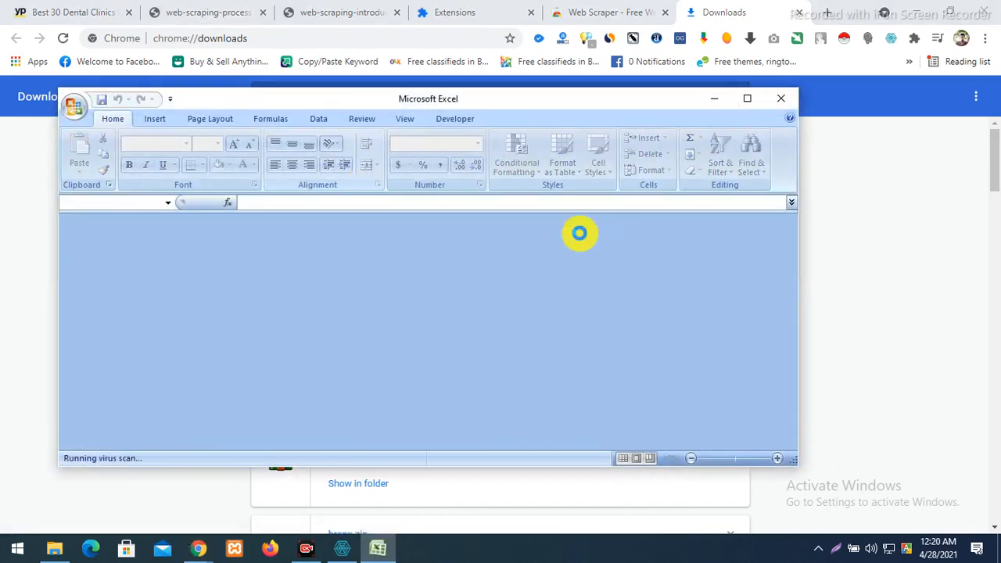
left_click(747, 98)
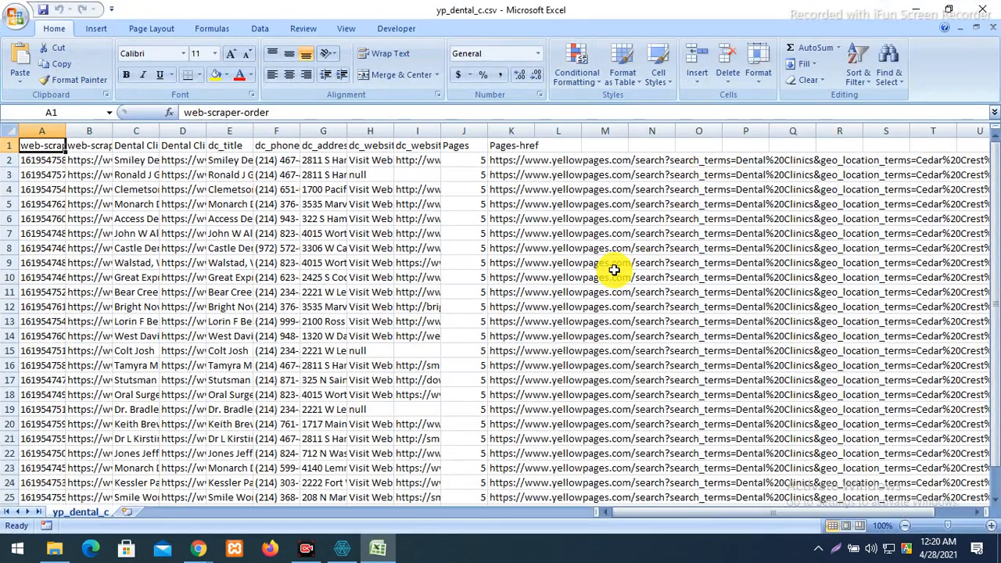
- Look through the exported rows and clear all contents of the Pages column
scroll(618, 278, "down", 4)
scroll(813, 368, "up", 4)
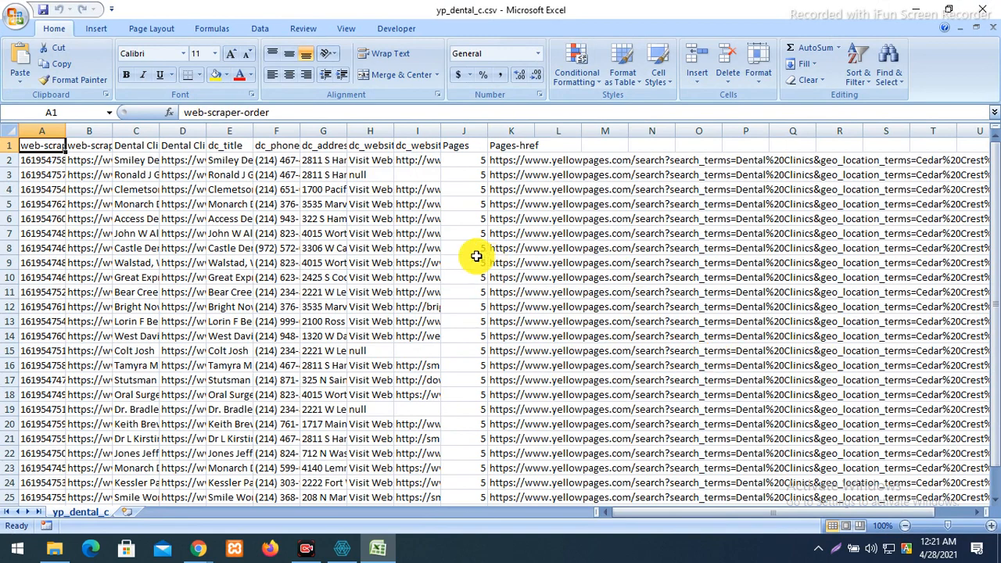
left_click(461, 143)
key("ctrl+shift+Down")
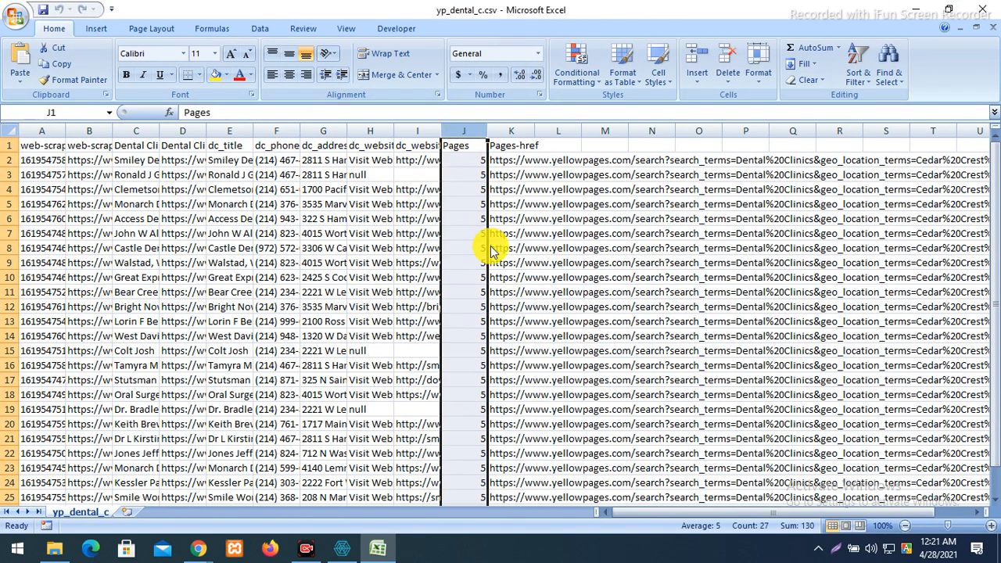
key("Delete")
left_click(558, 260)
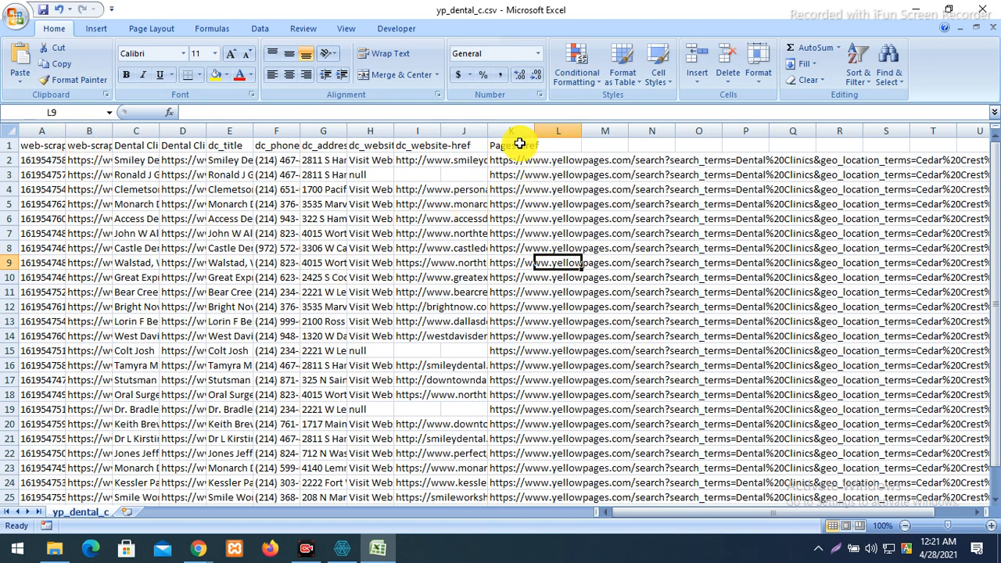
- Widen columns A through K together to one equal width
left_click(45, 129)
left_click_drag(44, 129, 579, 134)
left_click(442, 270)
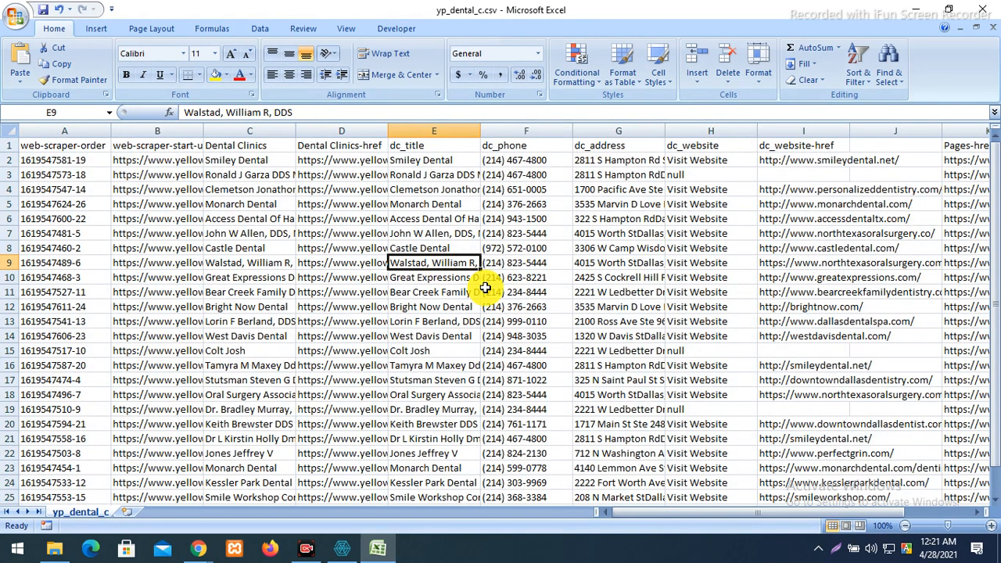
- Delete the web-scraper-order and web-scraper-start-url columns entirely, and widen the Dental Clinics-href column slightly
left_click(61, 125)
key("Delete")
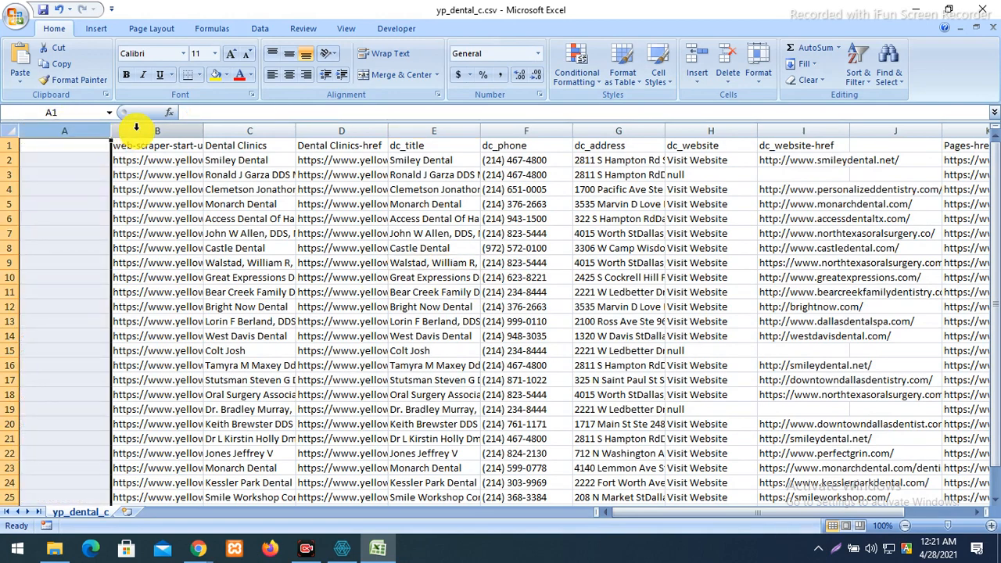
left_click(134, 126)
key("Delete")
right_click(136, 123)
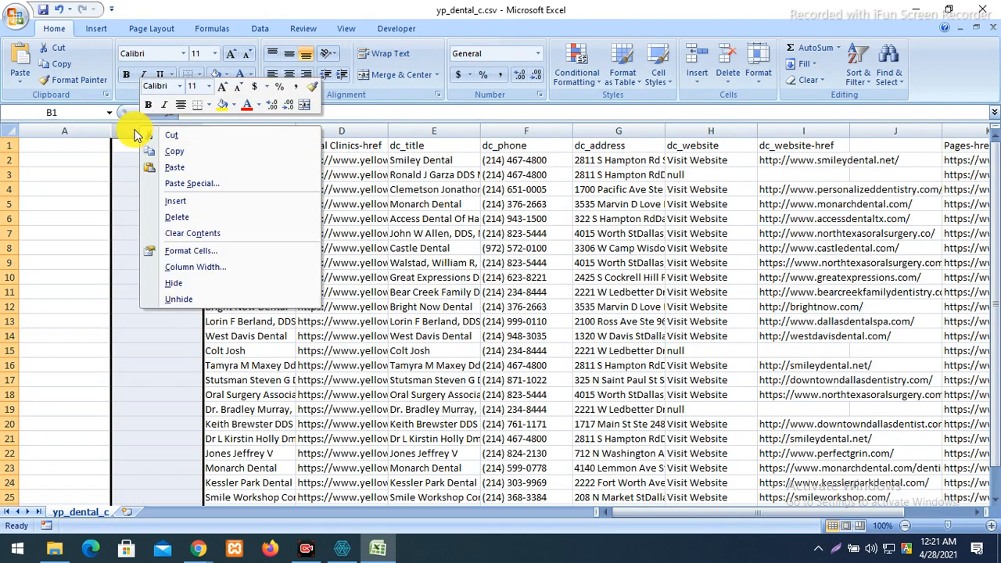
right_click(131, 127)
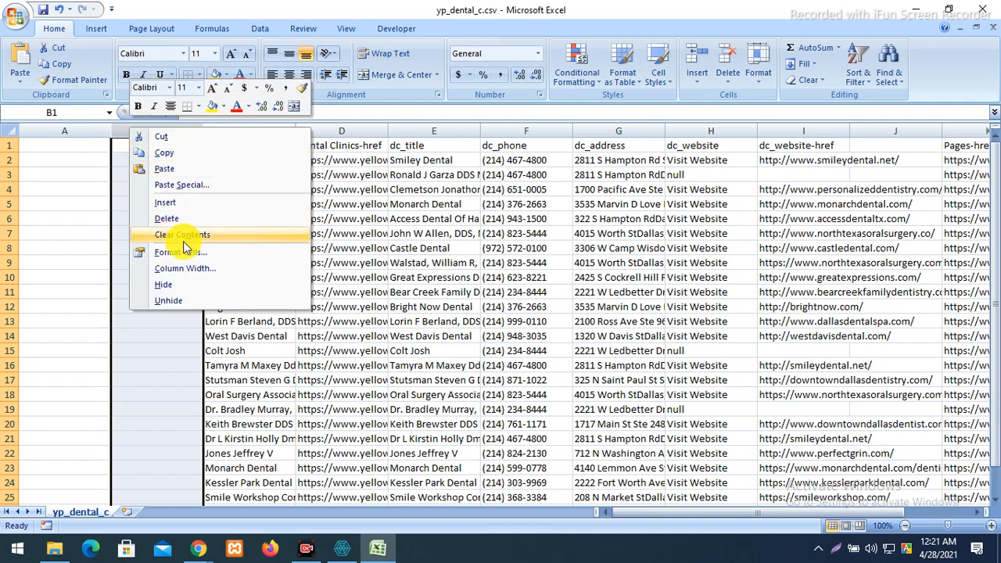
left_click(167, 218)
right_click(74, 133)
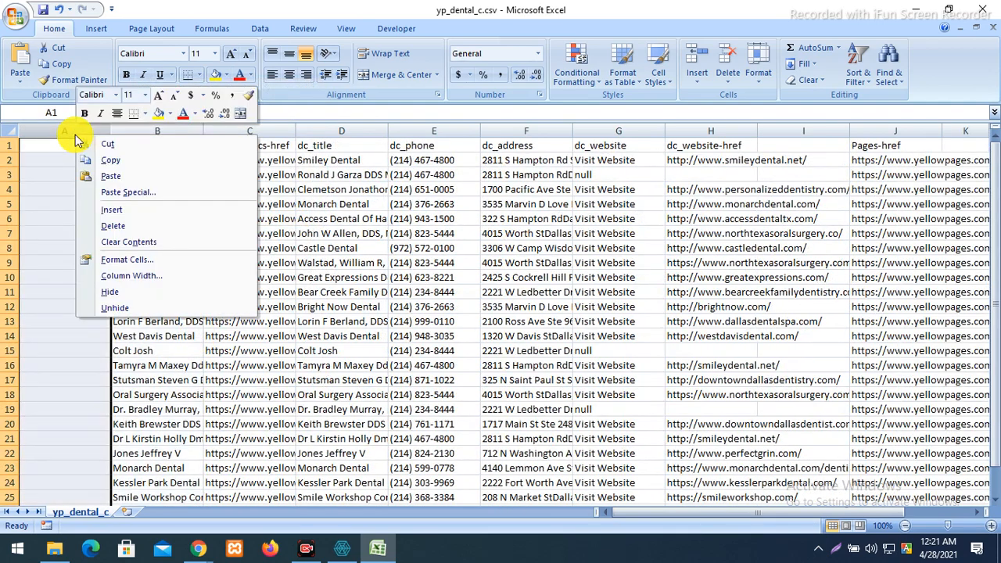
left_click(107, 224)
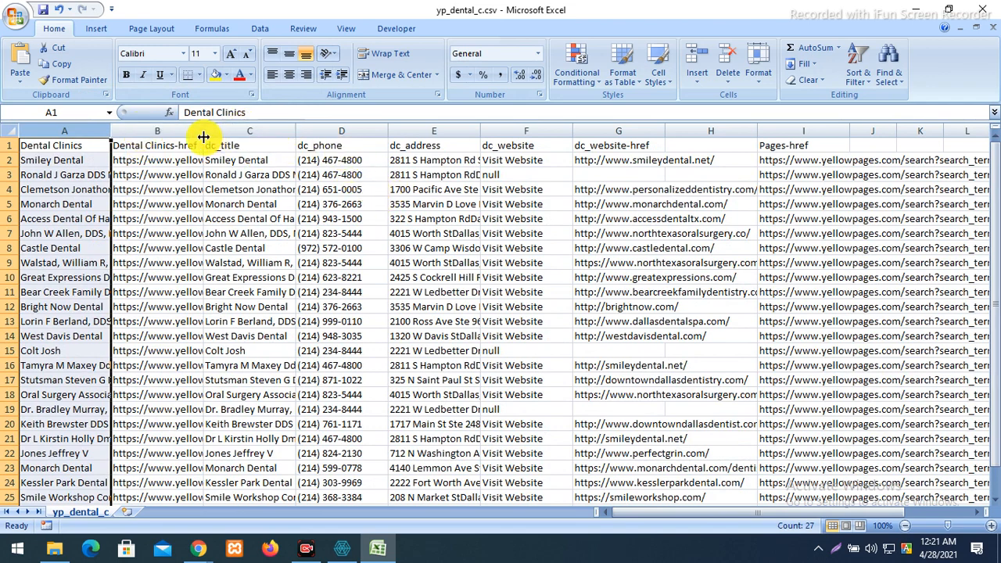
left_click_drag(202, 137, 233, 136)
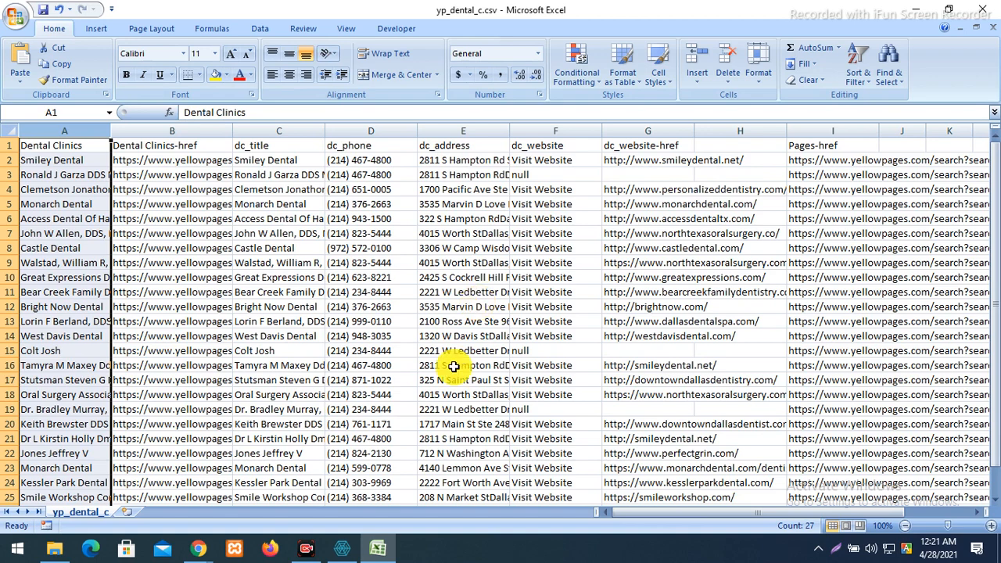
- Switch back to Google Chrome
mouse_move(198, 547)
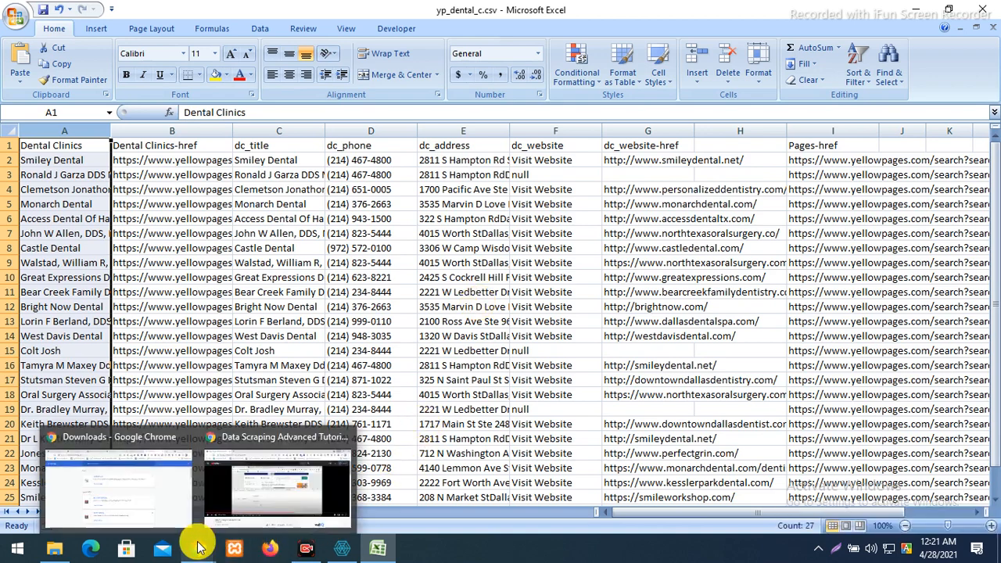